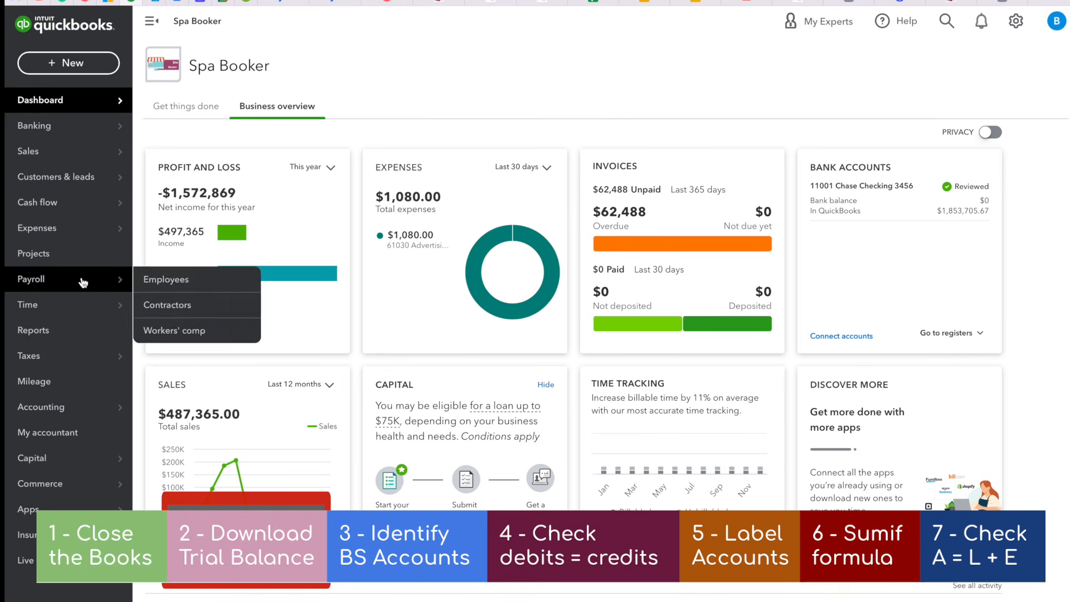
Find the standard Trial Balance report by searching the reports for "tria" and open it
left_click(59, 338)
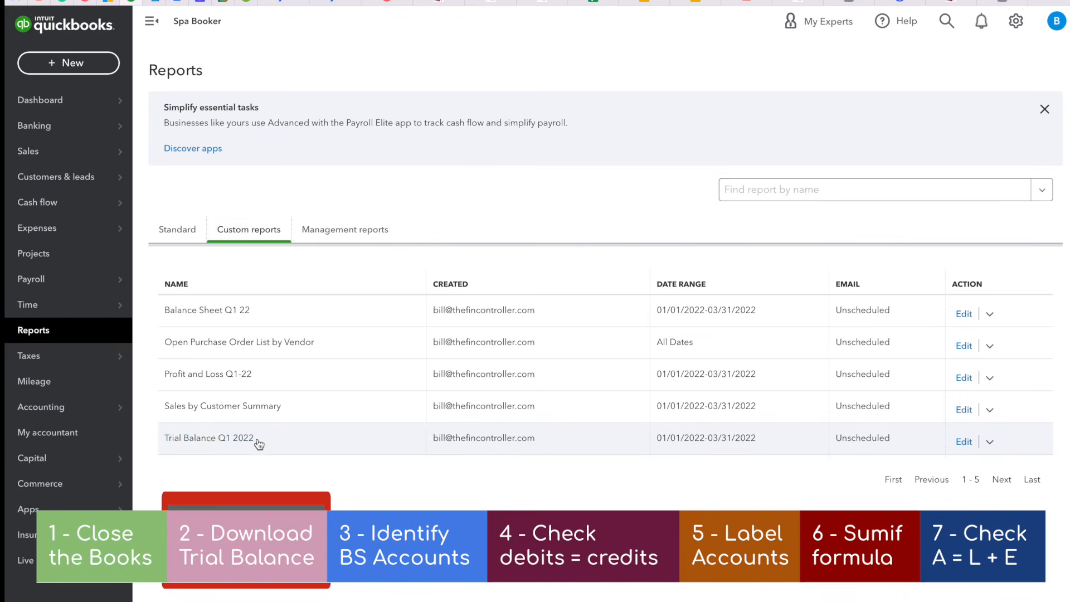
left_click(169, 234)
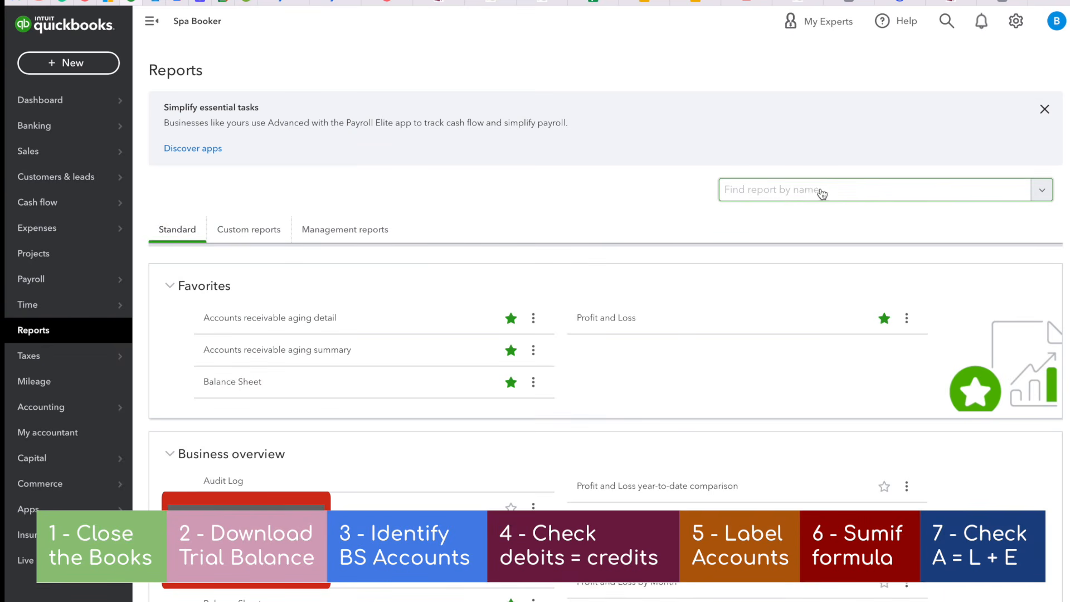
left_click(788, 192)
type("t")
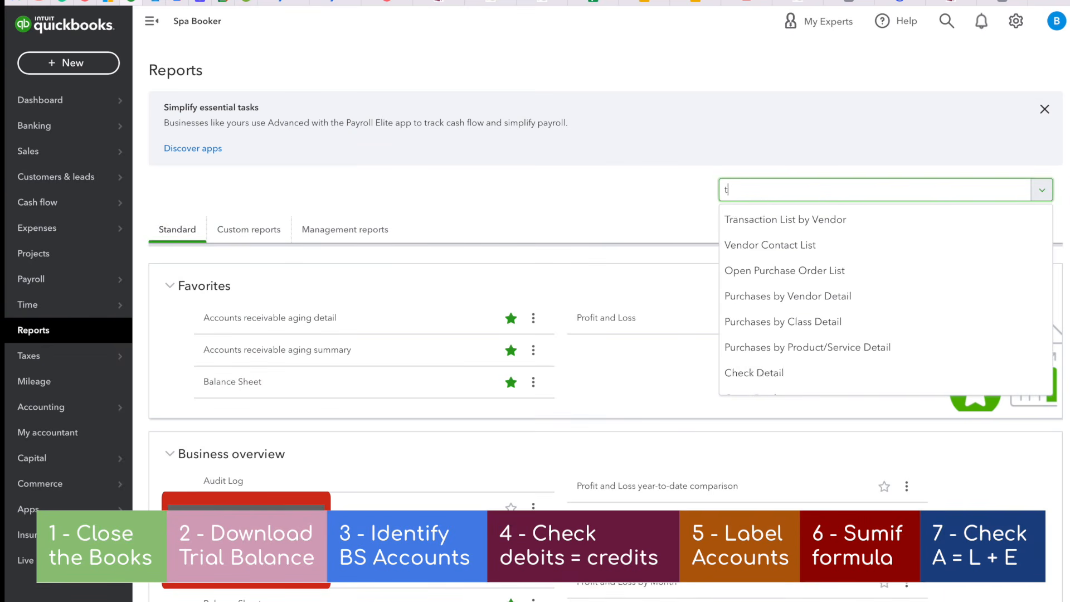
type("ria")
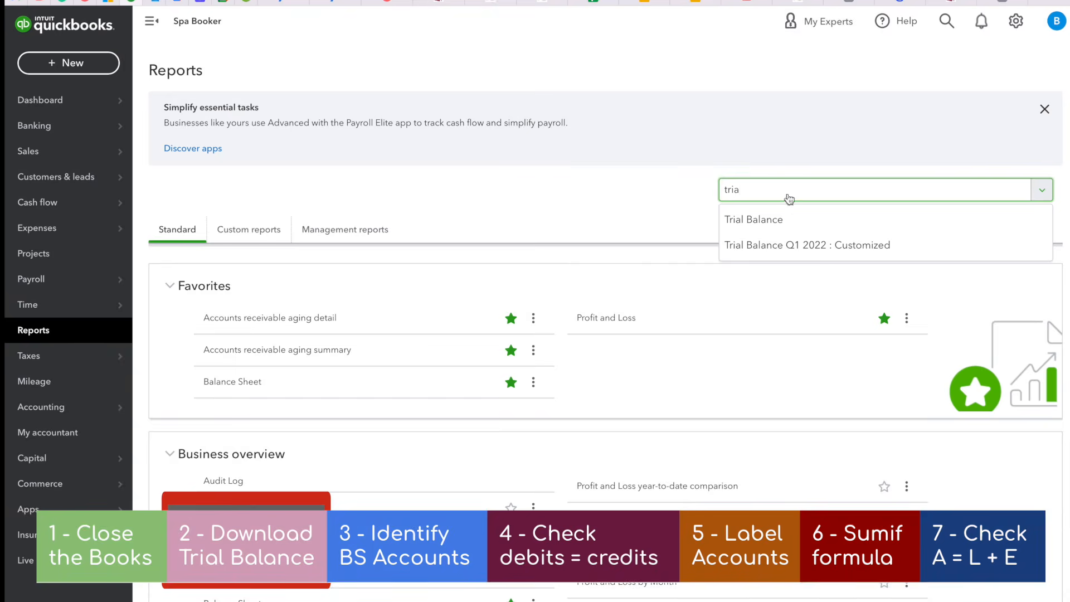
left_click(787, 213)
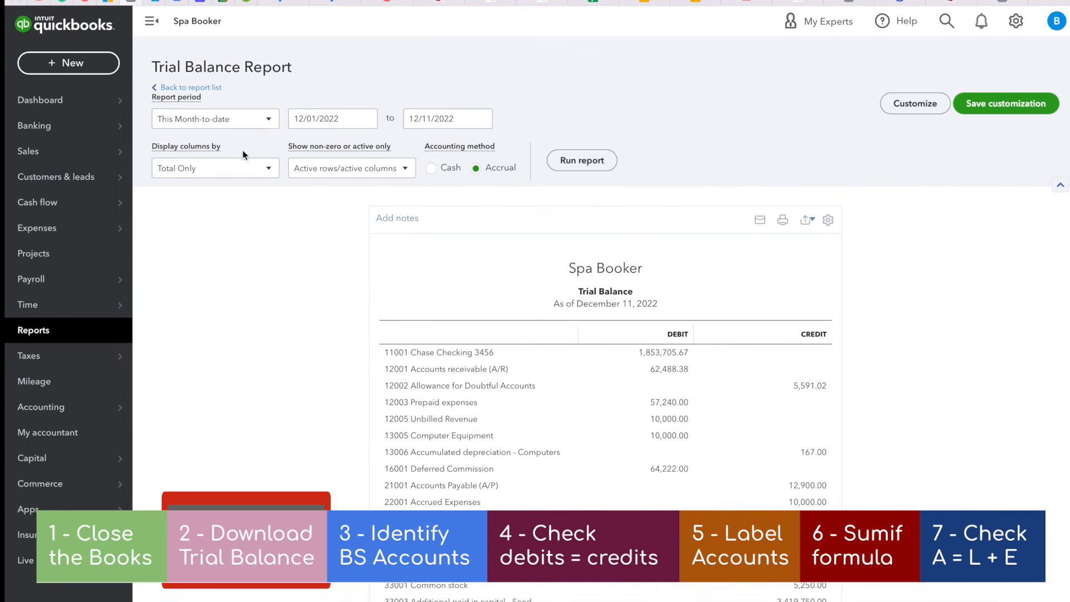
Set the Trial Balance report's start date to 01/01/2022
left_click(367, 119)
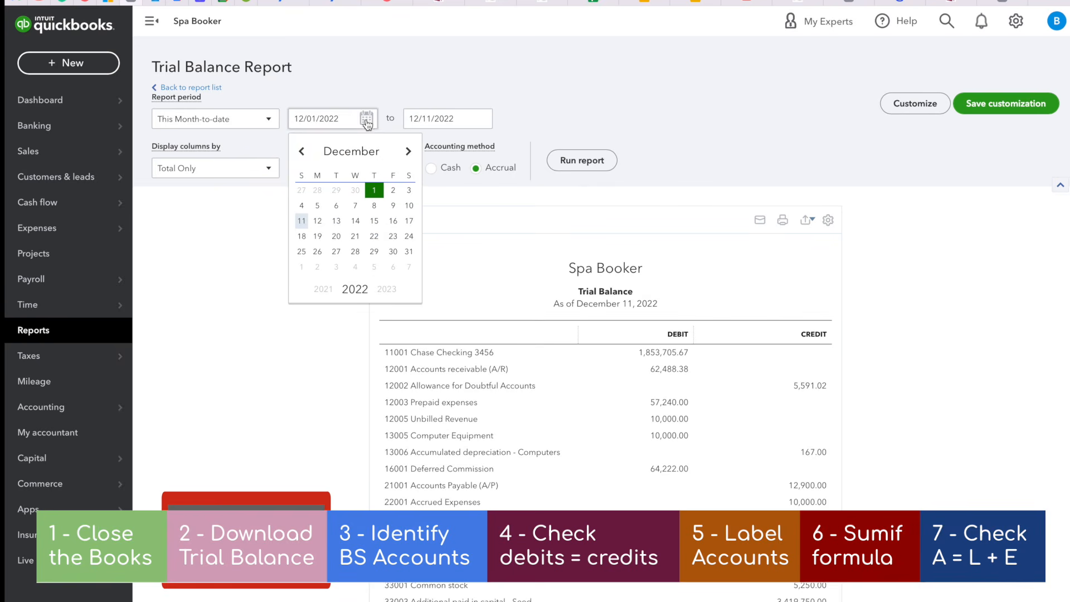
left_click(302, 153)
left_click(303, 153)
triple_click(302, 152)
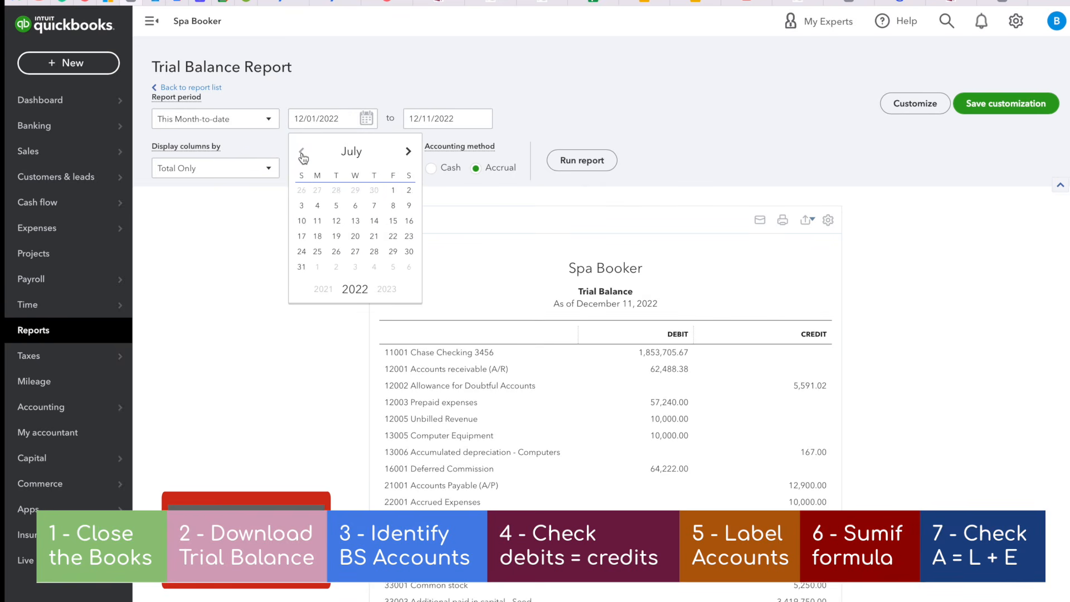
triple_click(302, 153)
double_click(302, 153)
left_click(302, 153)
left_click(302, 153)
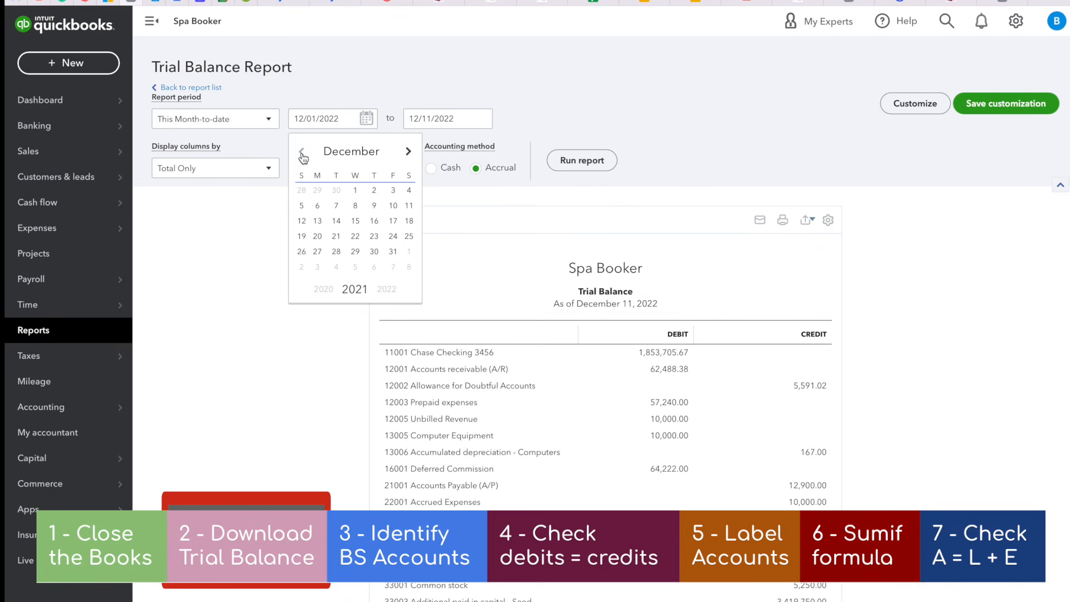
left_click(408, 152)
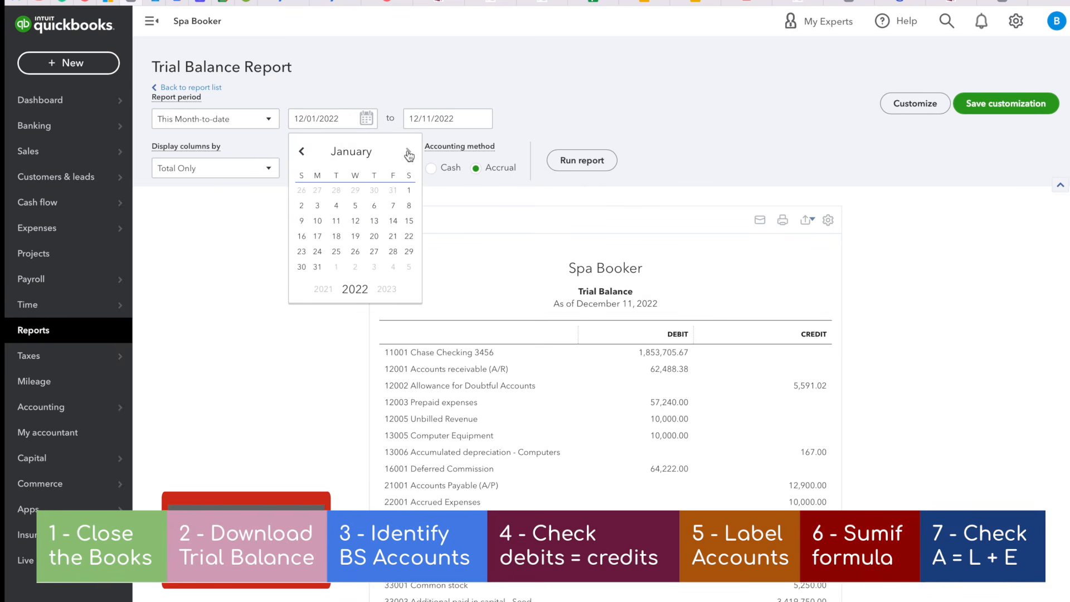
left_click(409, 191)
Set the report's end date to 03/31/2022 and run the report
left_click(481, 119)
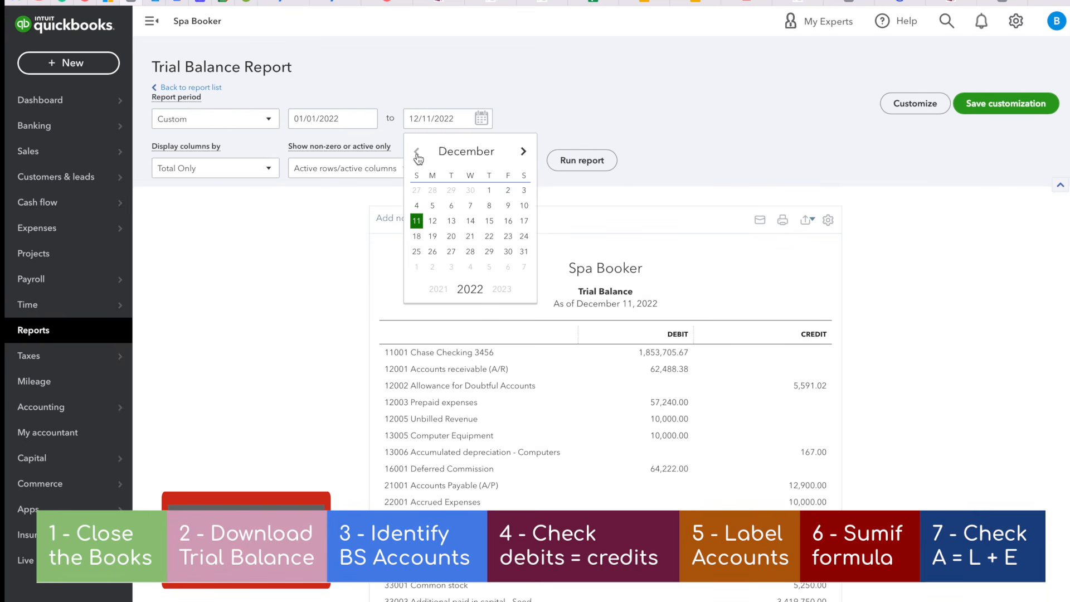
double_click(417, 153)
double_click(417, 153)
triple_click(417, 153)
double_click(417, 155)
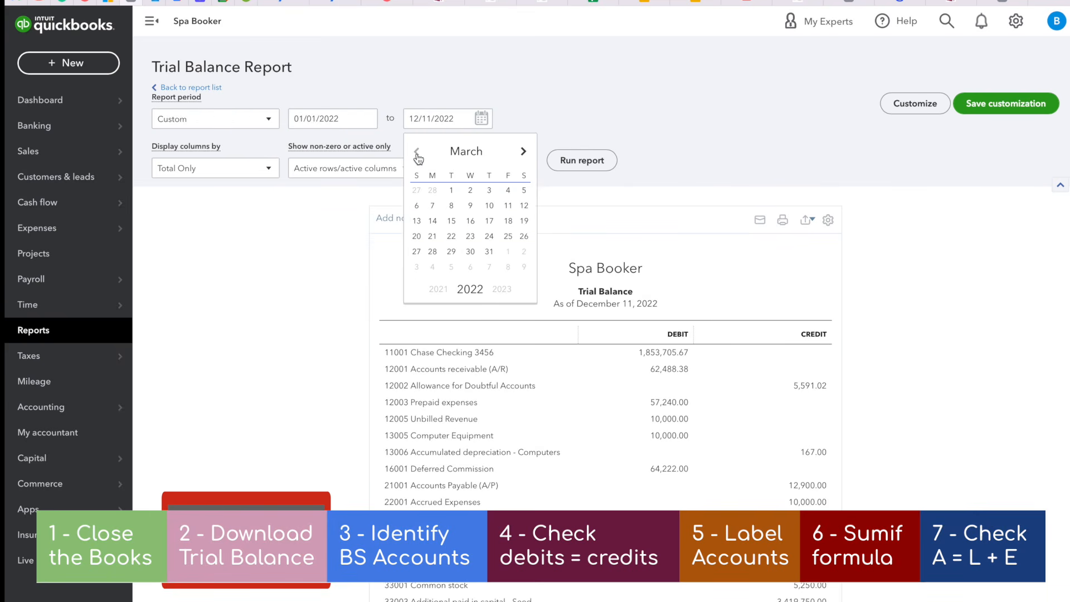
left_click(489, 252)
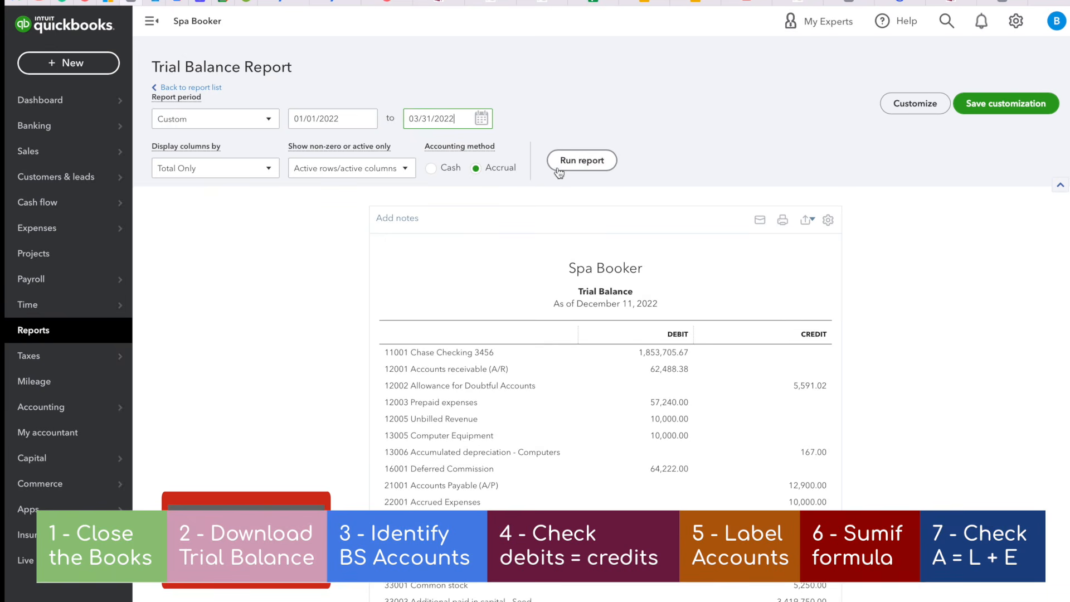
left_click(591, 162)
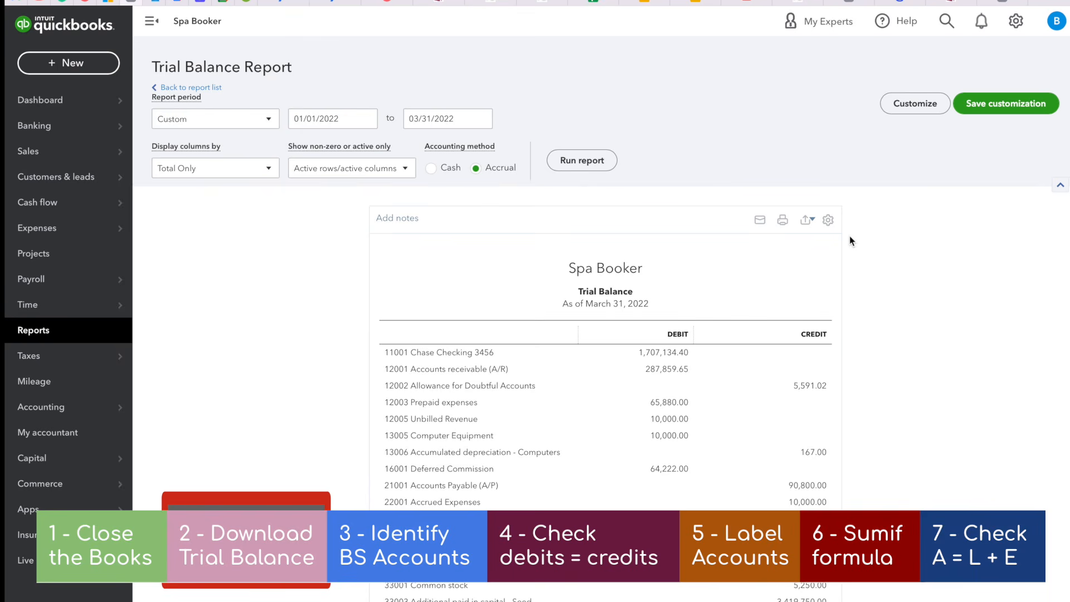
Export the trial balance report to Excel and switch to the exported workbook
left_click(808, 220)
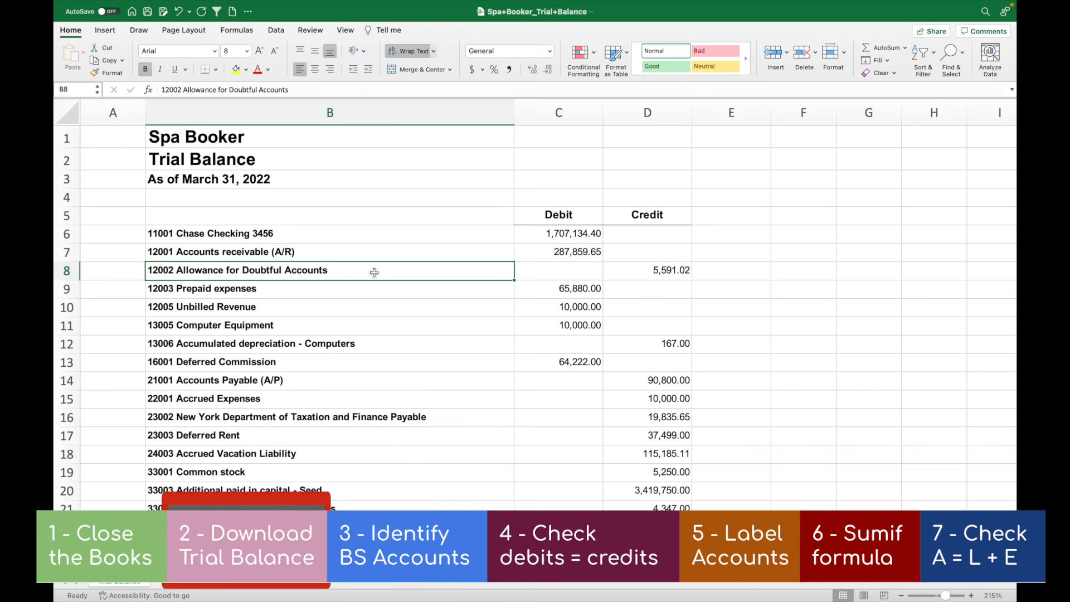
left_click(370, 299)
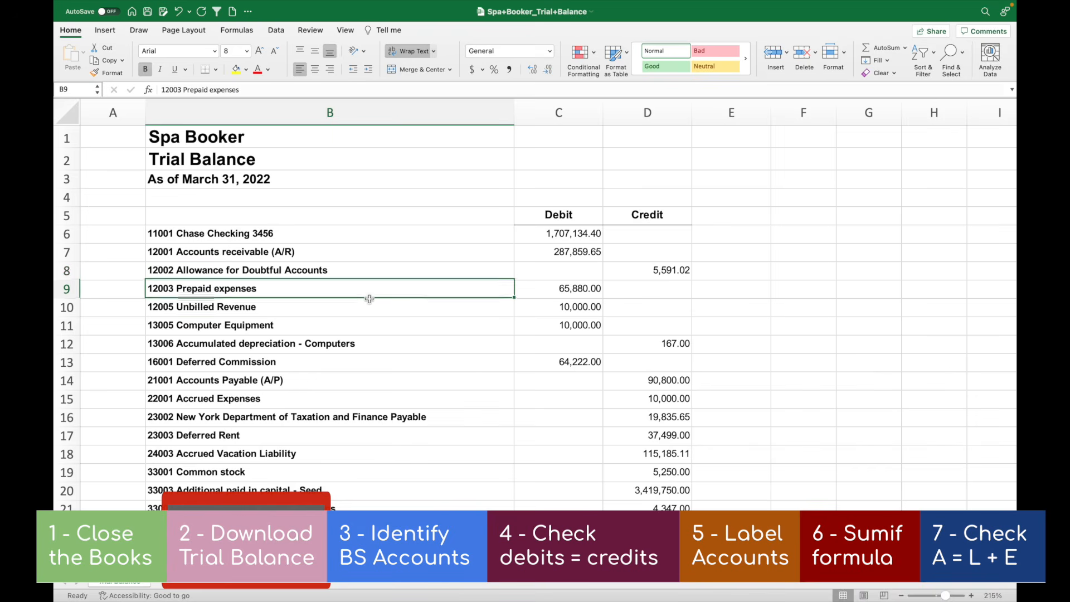
Review the numbered account rows in the exported trial balance, from the checking account to the New York tax payable account
left_click(369, 247)
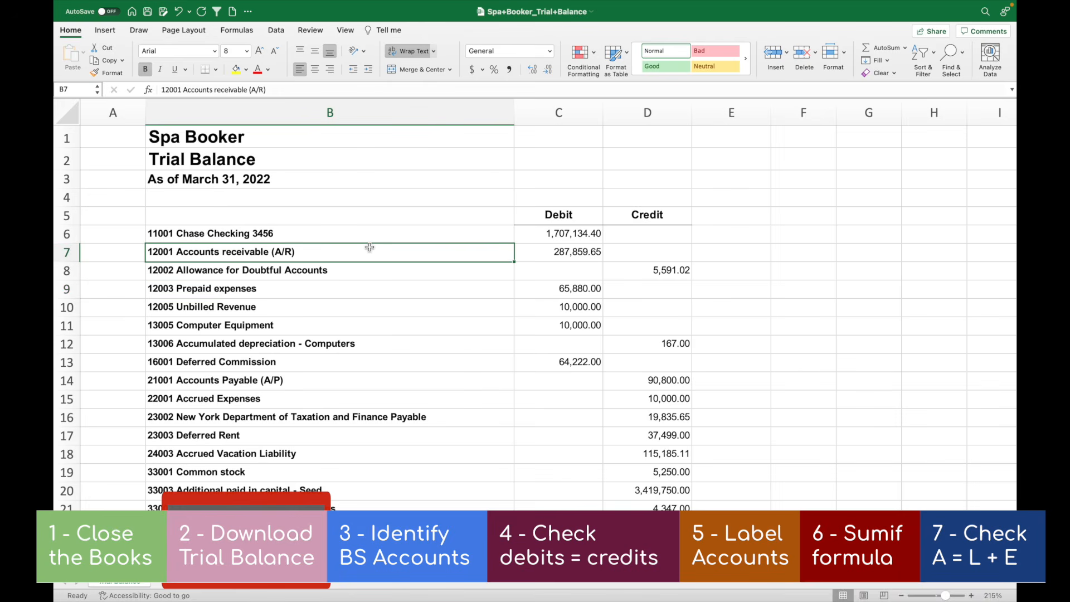
left_click(340, 232)
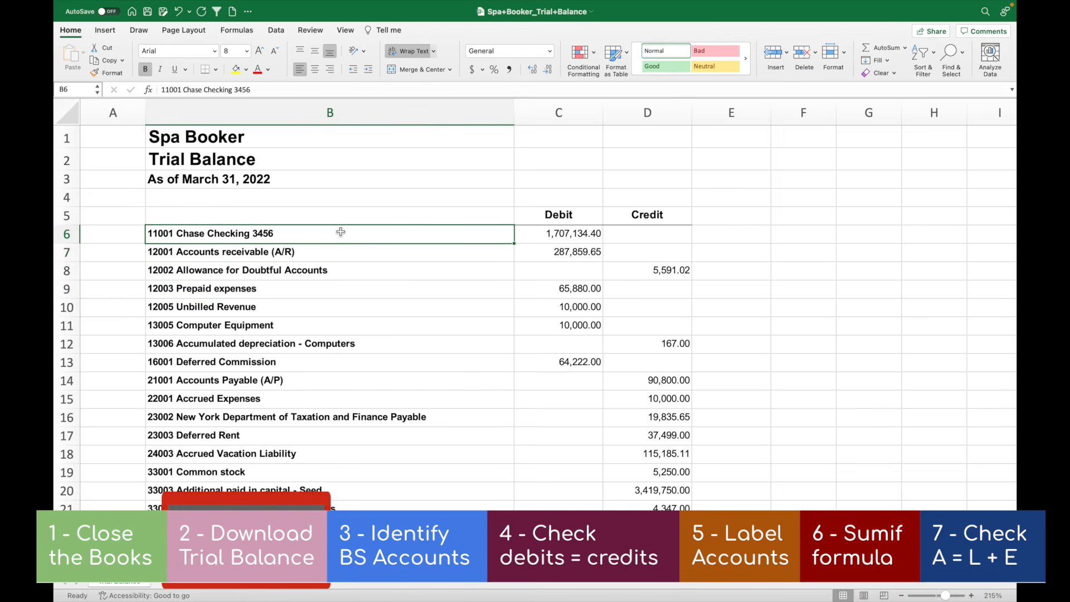
left_click(335, 276)
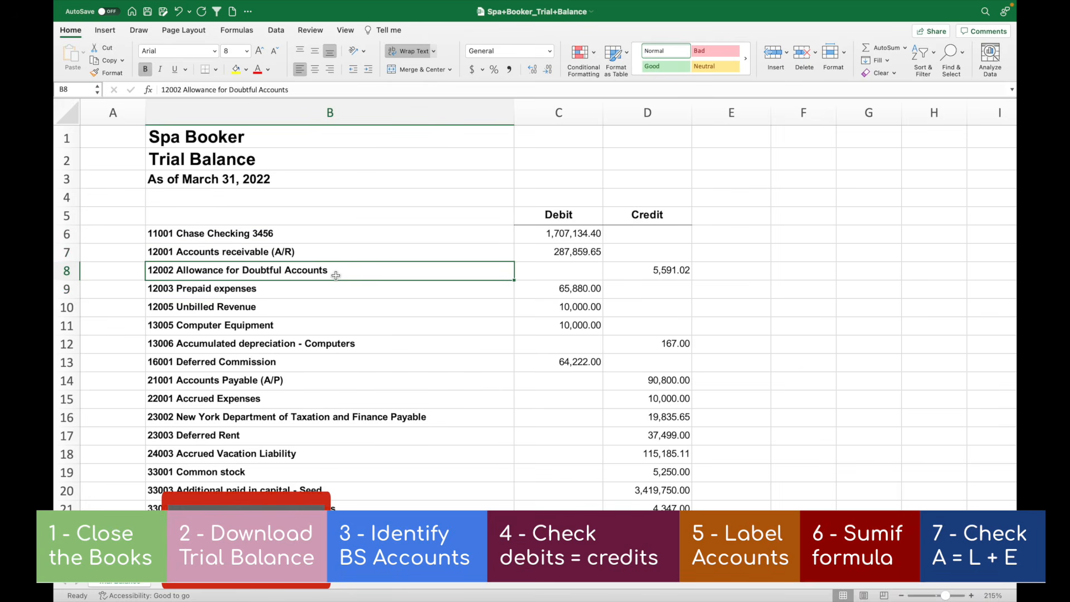
left_click(314, 380)
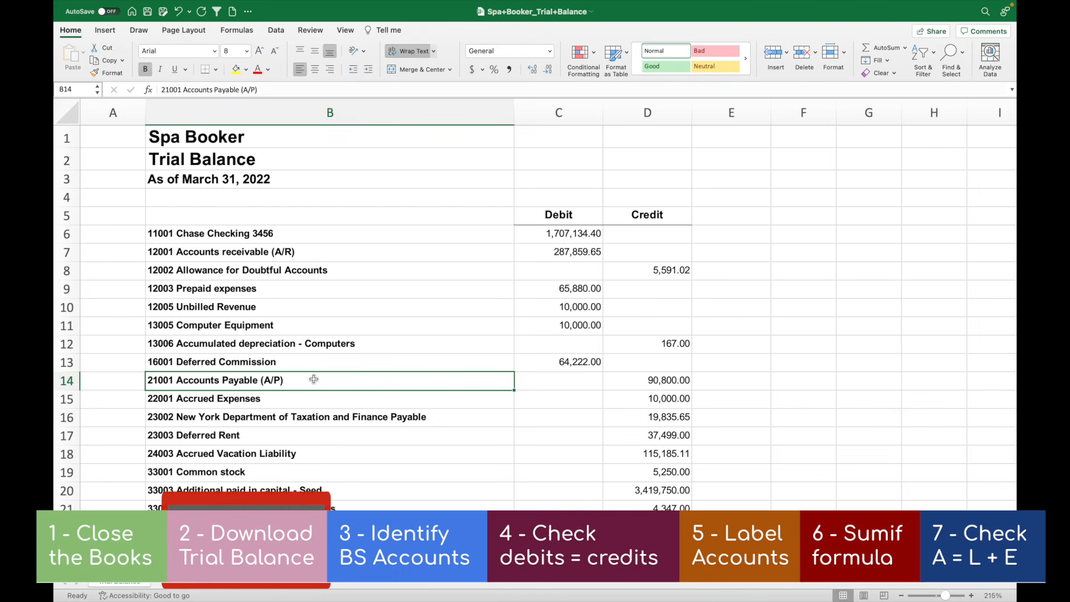
left_click(307, 419)
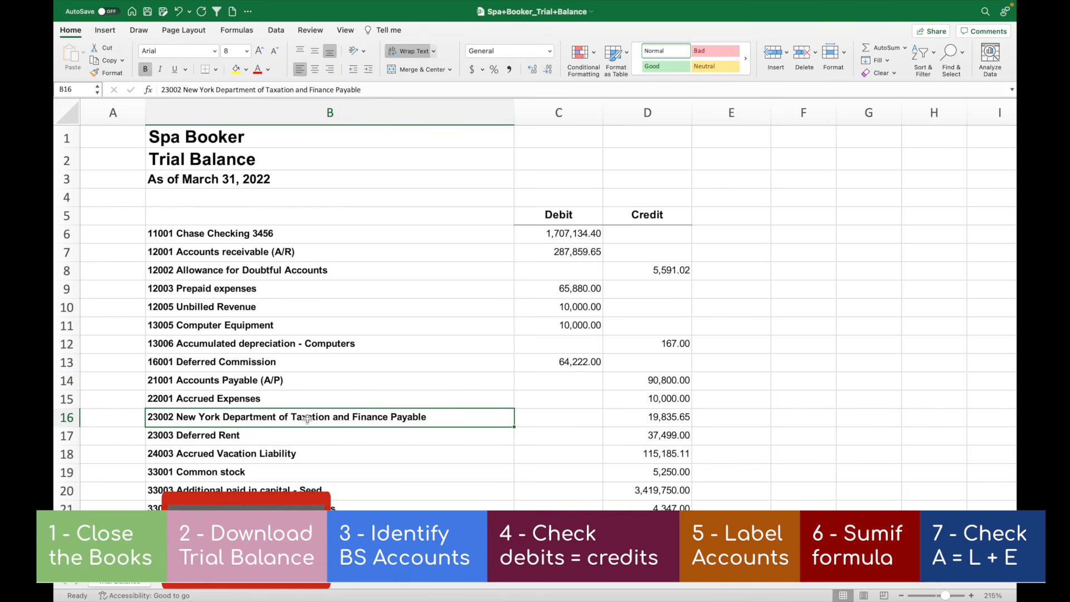
left_click(263, 239)
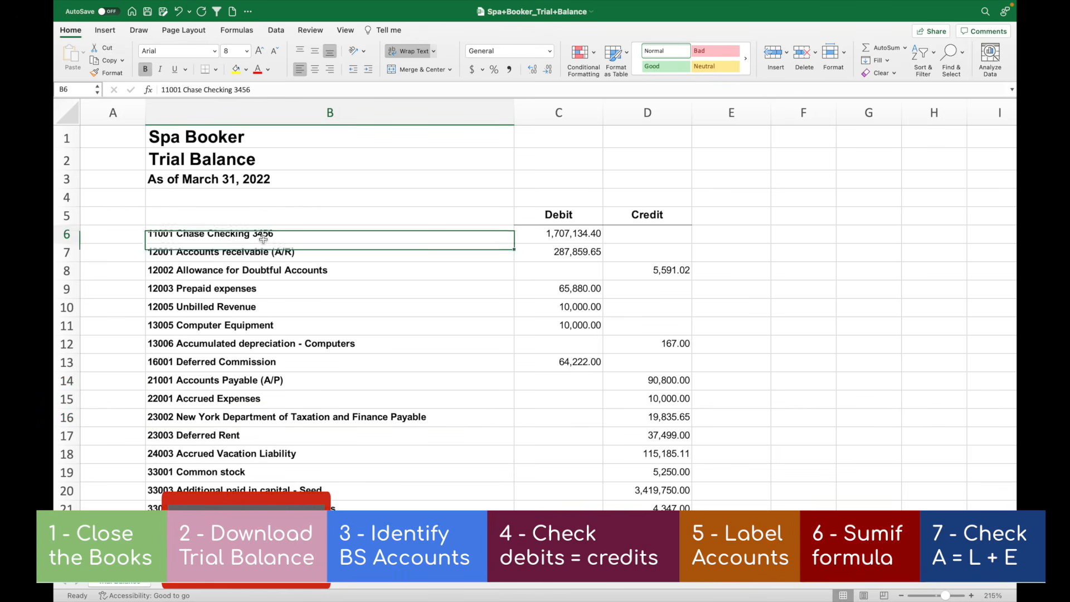
left_click(67, 238)
left_click_drag(68, 238, 65, 273)
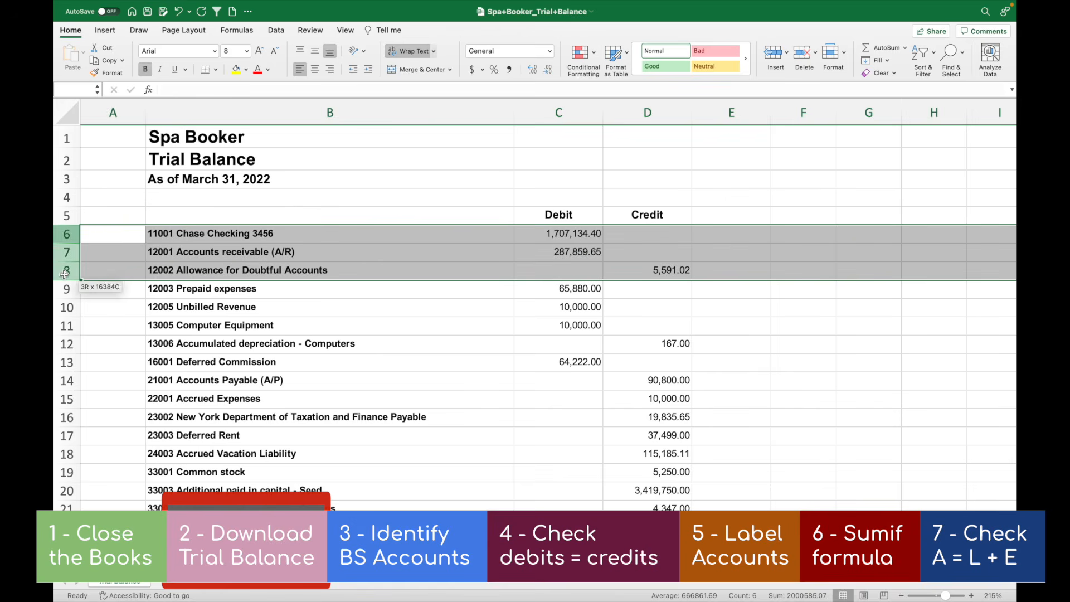
left_click(152, 234)
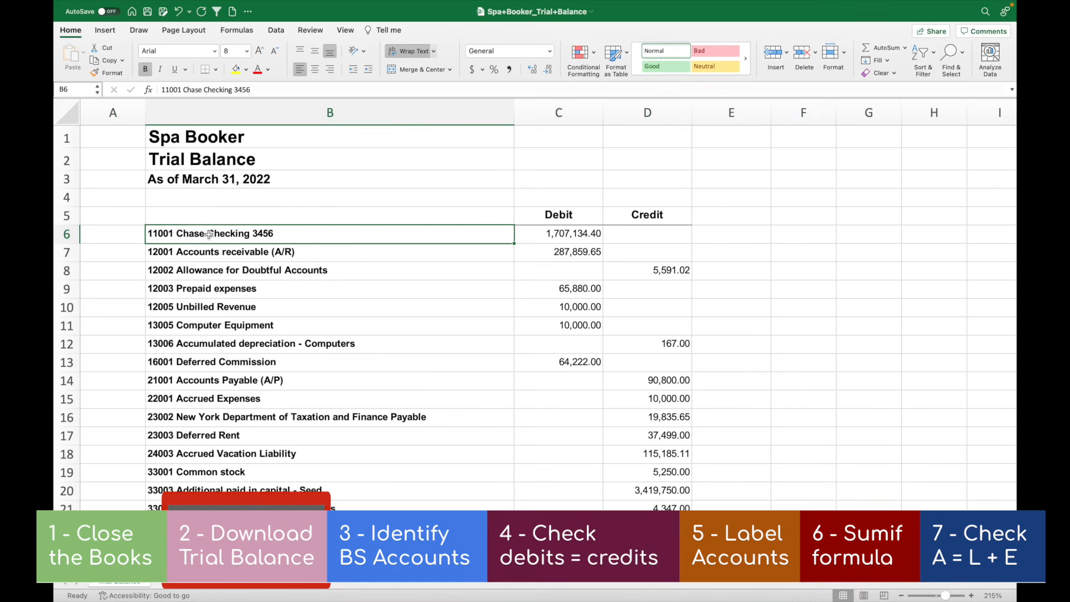
Examine the balance sheet account groups by number: 1xxxx assets in B6:B13, 2xxxx liabilities in B14:B18 and 3xxxx equity in B19:B22
left_click_drag(209, 235, 201, 363)
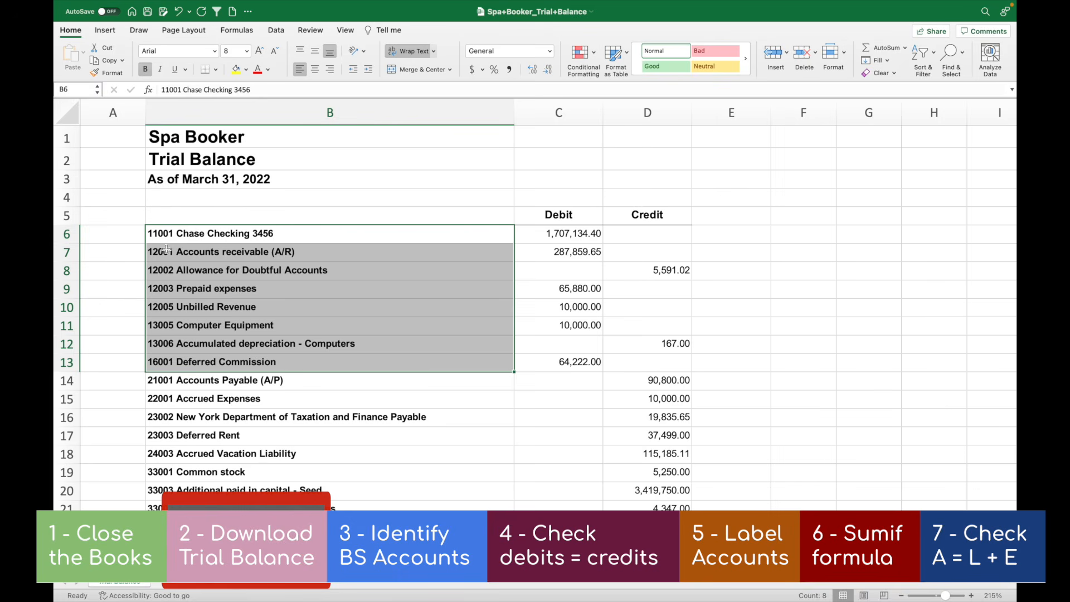
scroll(229, 368, "down", 4)
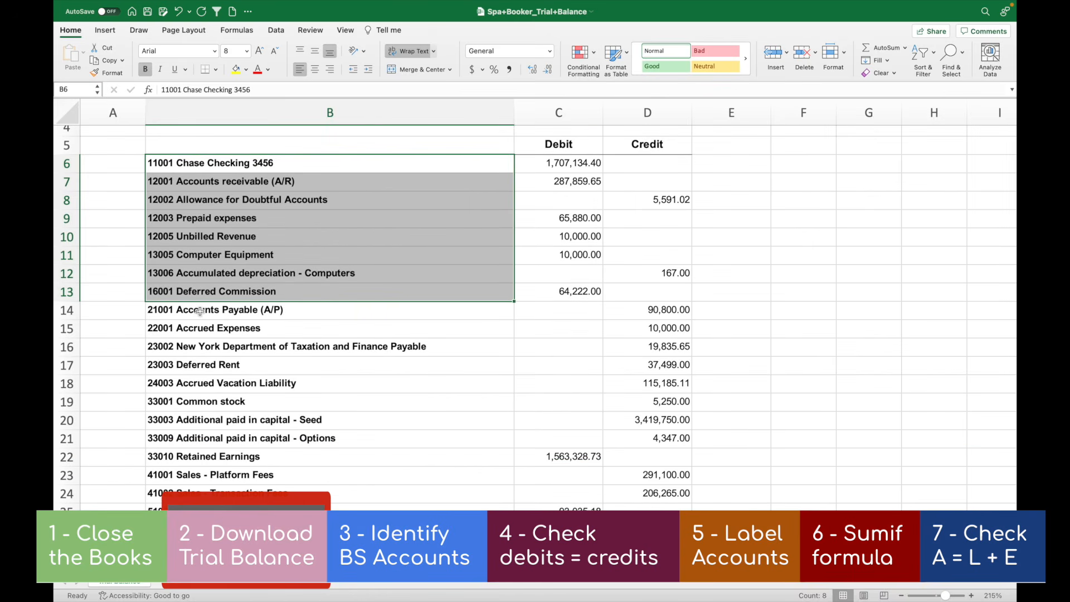
left_click_drag(201, 310, 198, 387)
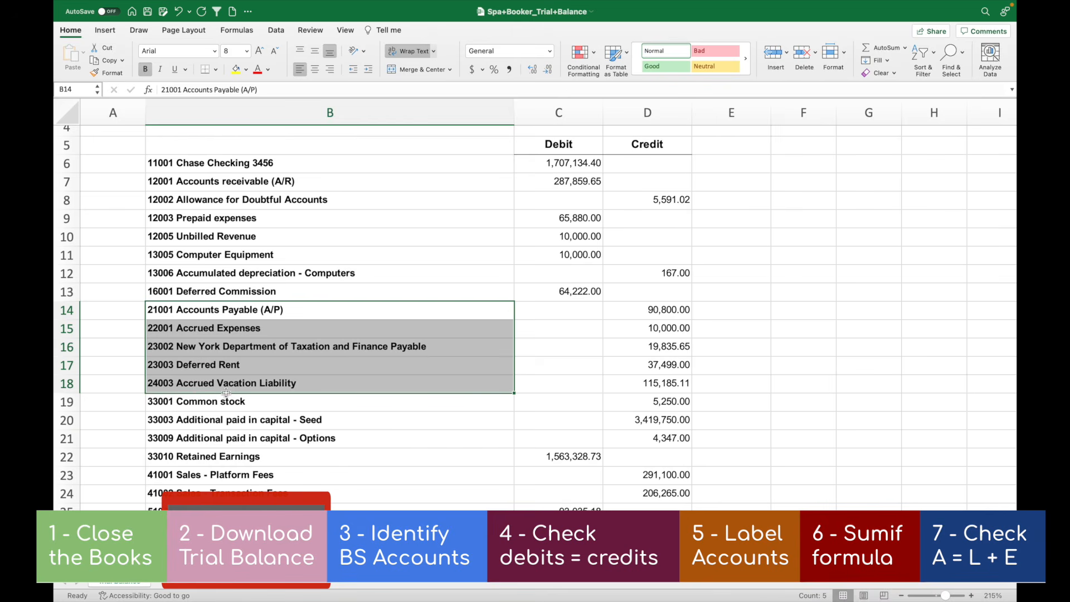
scroll(270, 389, "down", 5)
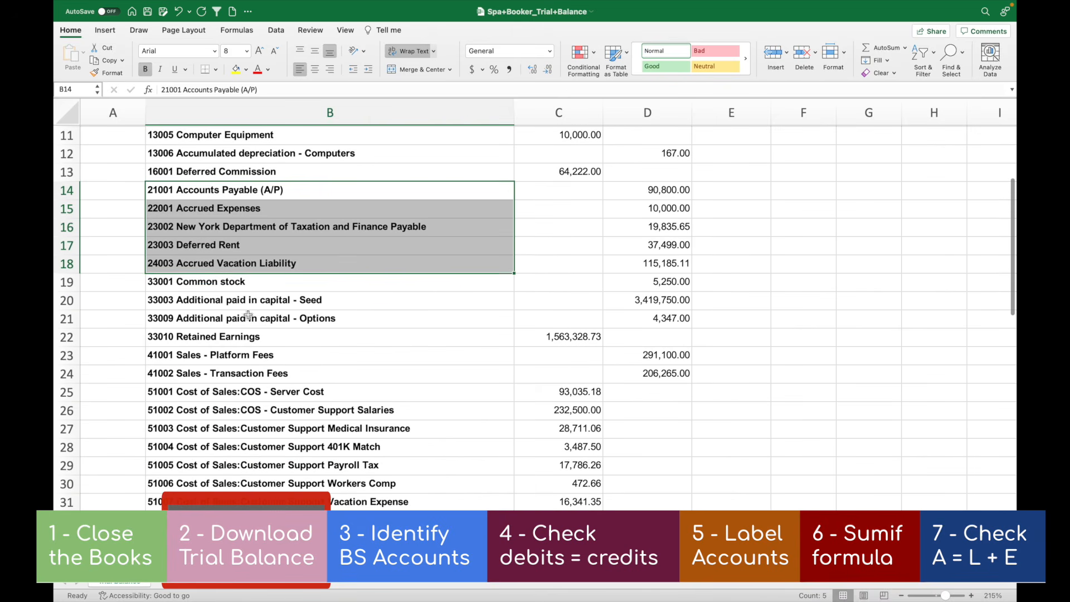
left_click_drag(239, 286, 237, 335)
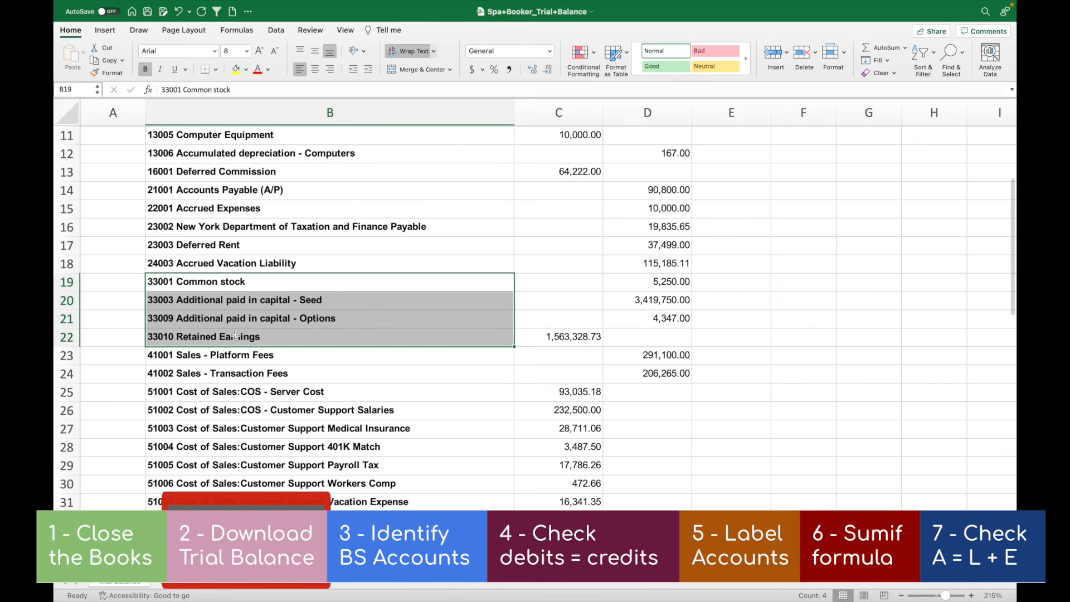
Examine the income statement account groups by number: 4xxxx sales, 5xxxx cost of sales and the 6xxxx expenses starting at row 32
scroll(226, 329, "down", 5)
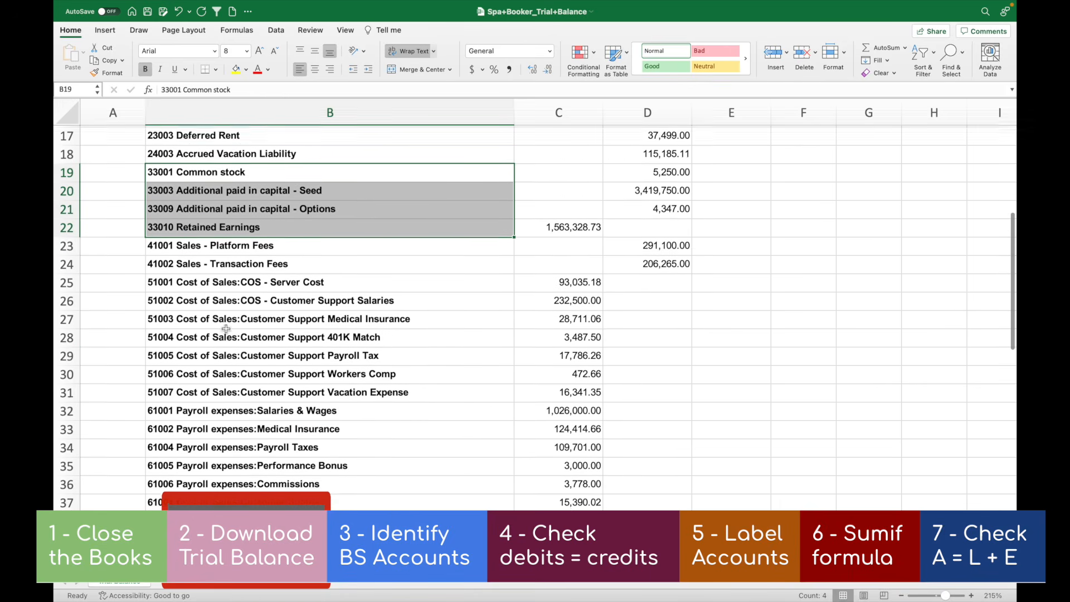
left_click_drag(220, 227, 221, 244)
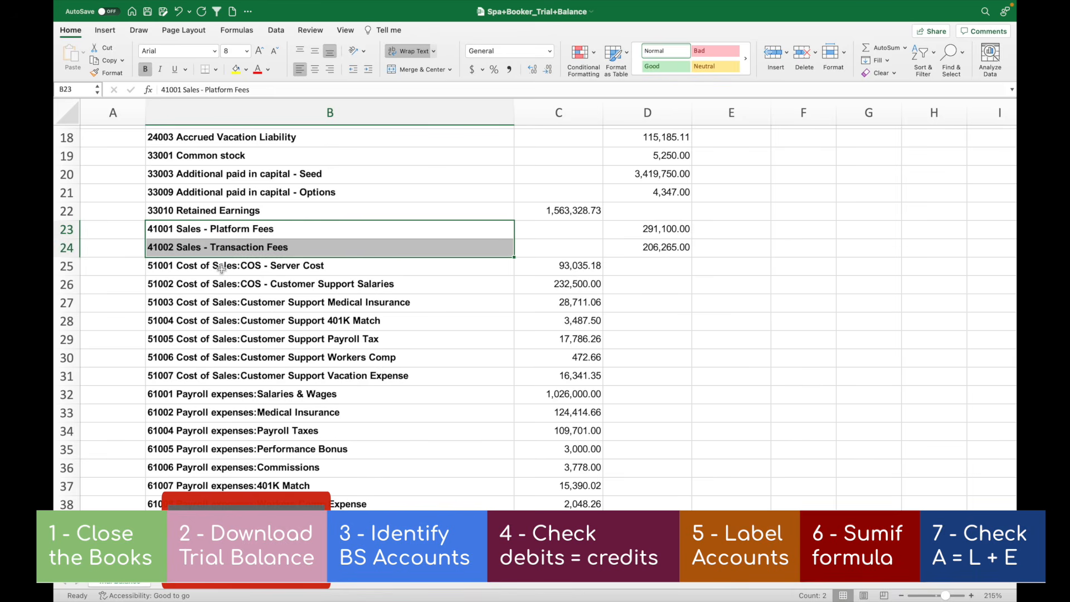
left_click_drag(221, 268, 223, 377)
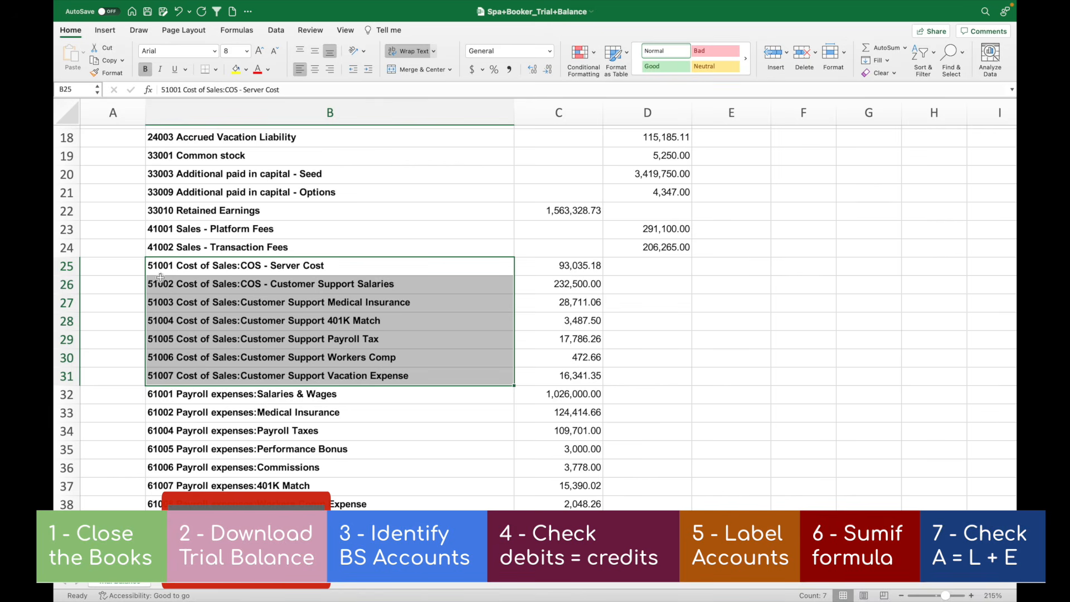
scroll(248, 254, "down", 3)
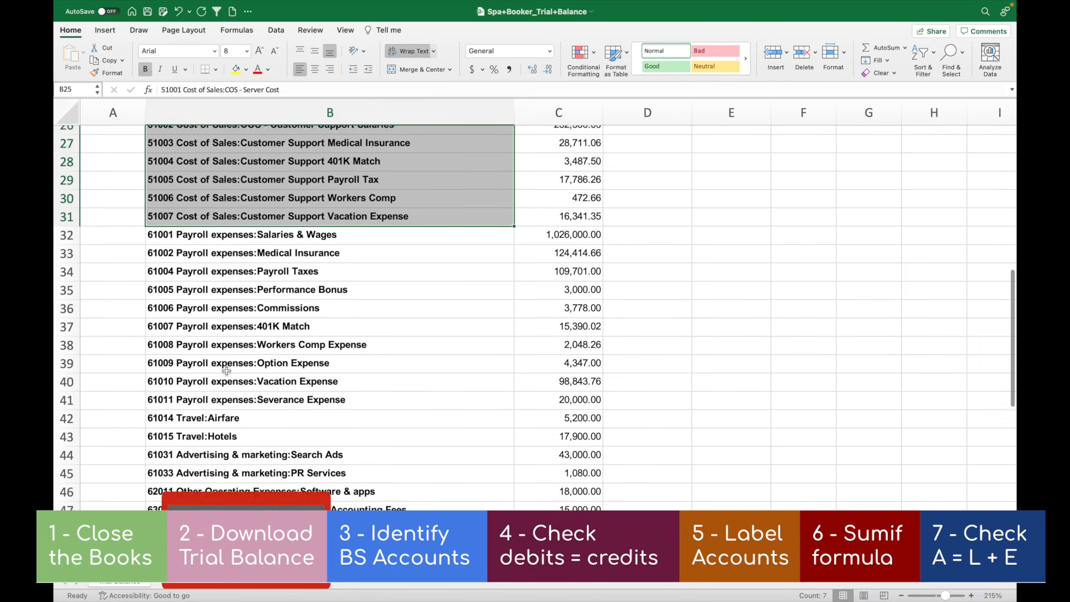
left_click_drag(235, 225, 234, 490)
scroll(234, 490, "up", 10)
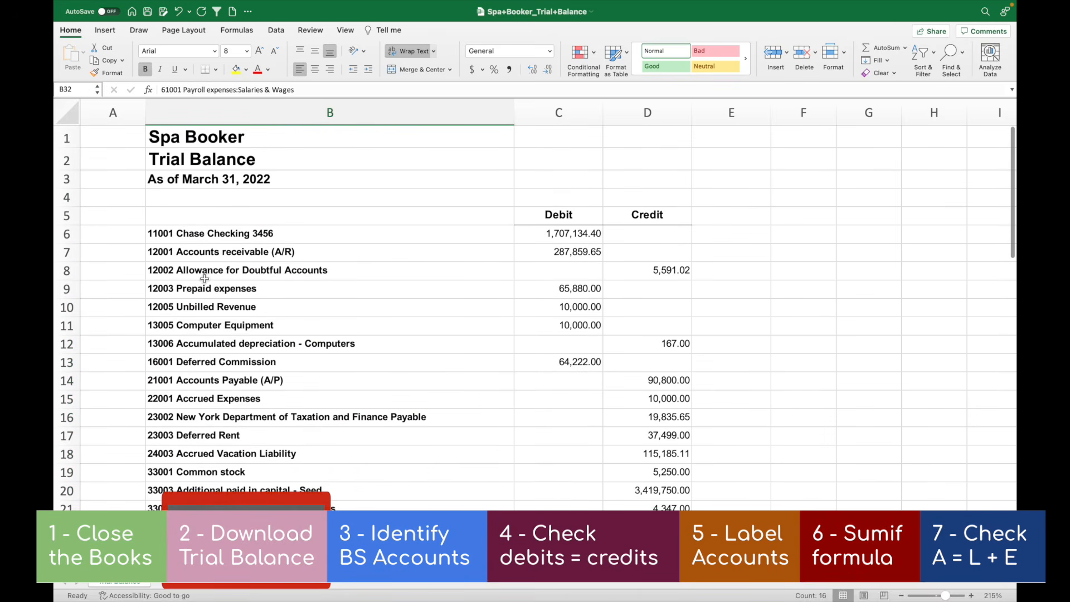
Select the balance sheet account names in B6:B22, from the checking account through Retained Earnings
left_click(205, 273)
left_click(215, 233)
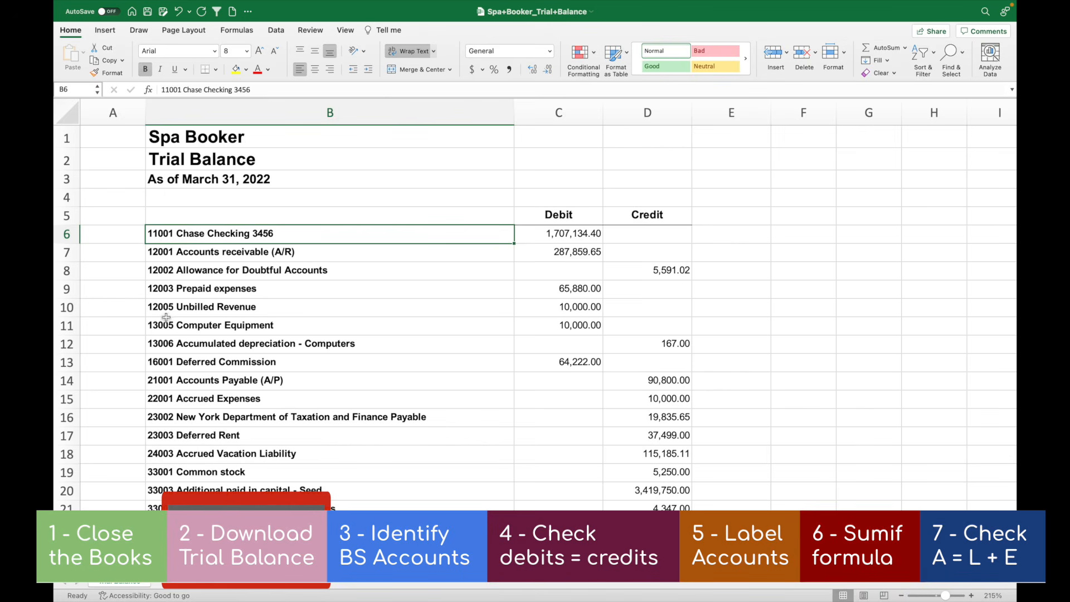
left_click_drag(191, 234, 181, 527)
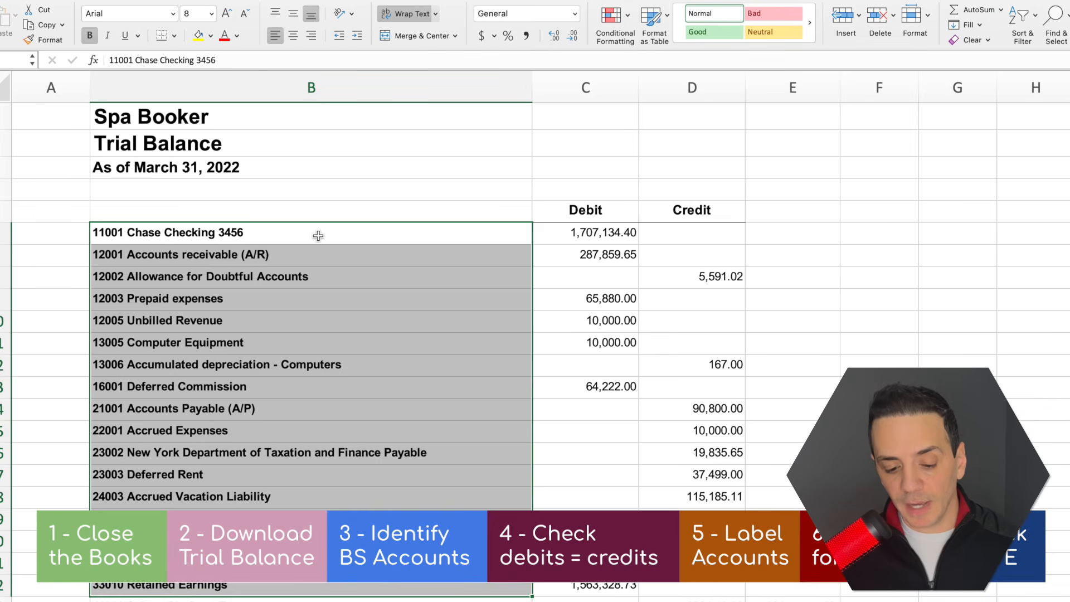
Compare the balance sheet account names in B6:B22 with the sales, cost of sales and expense accounts listed below them
left_click_drag(334, 234, 292, 515)
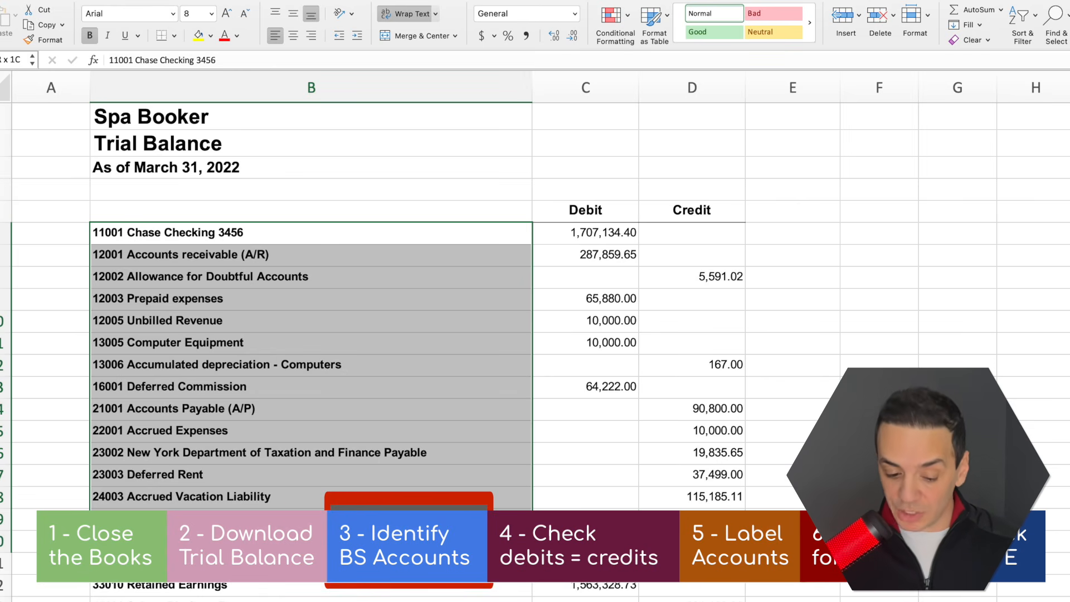
left_click_drag(293, 516, 289, 479)
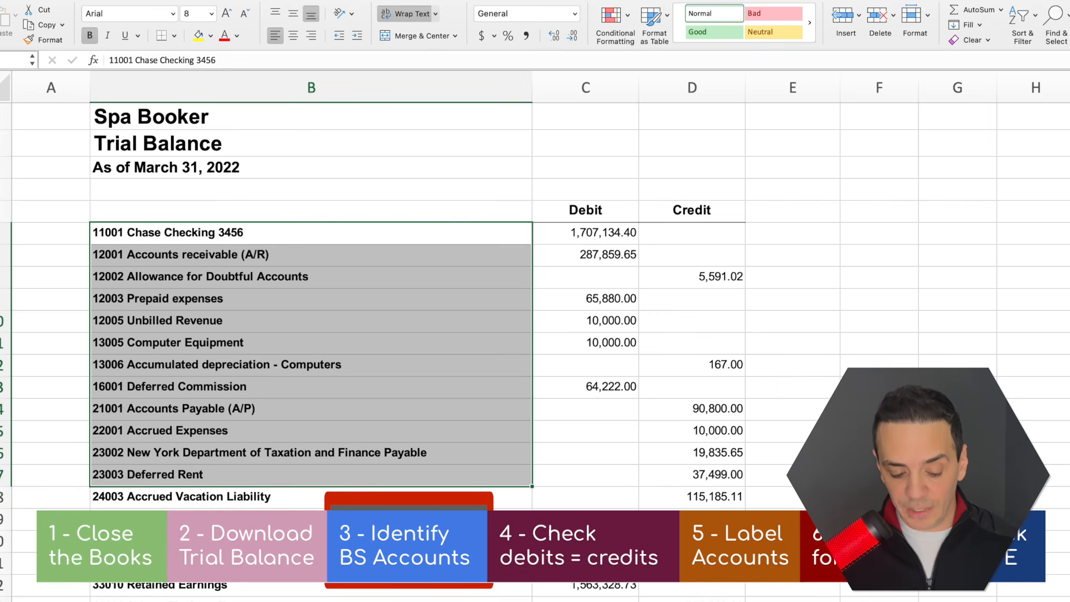
left_click(113, 540)
left_click_drag(145, 235, 129, 585)
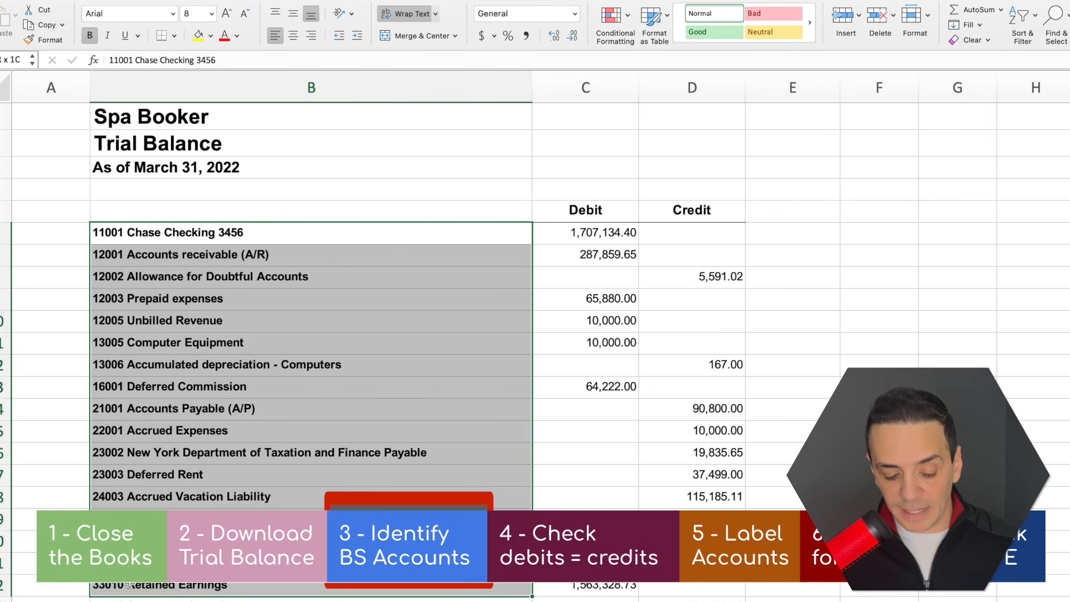
scroll(236, 442, "down", 6)
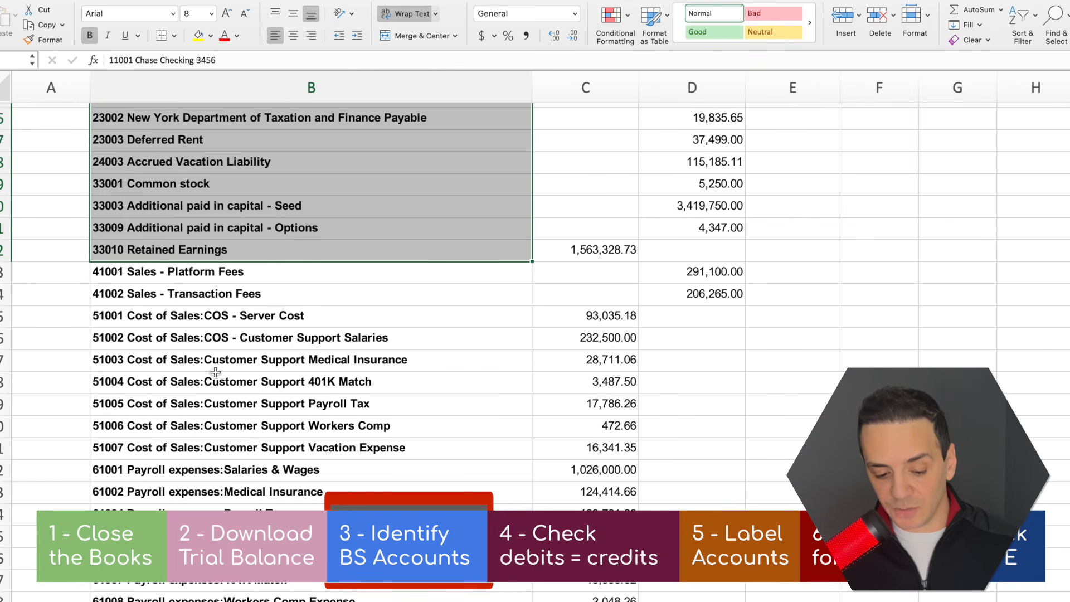
scroll(215, 371, "down", 9)
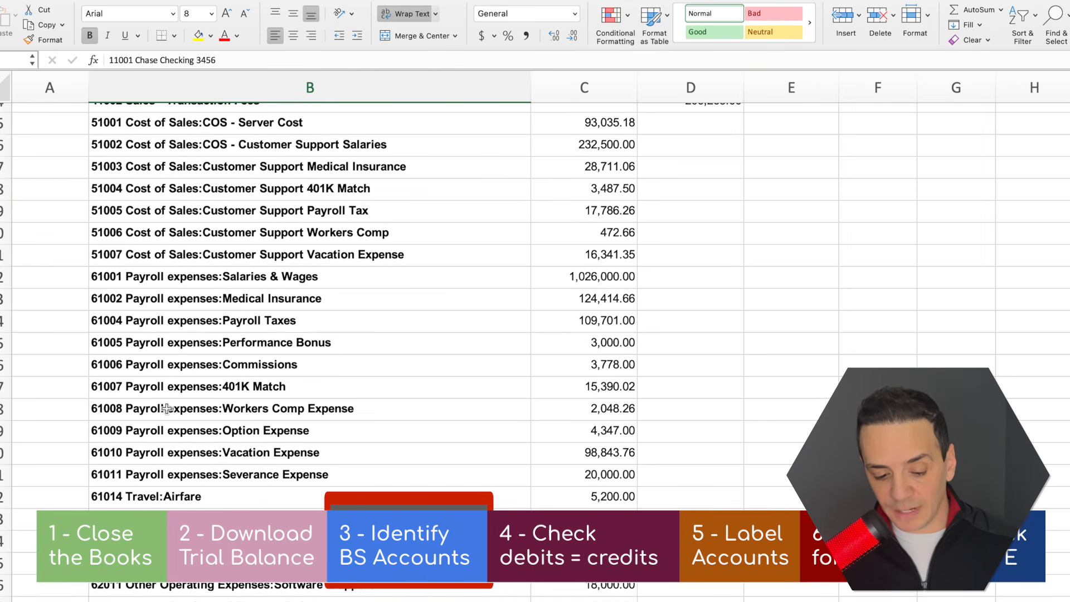
scroll(166, 408, "down", 10)
scroll(179, 352, "up", 2)
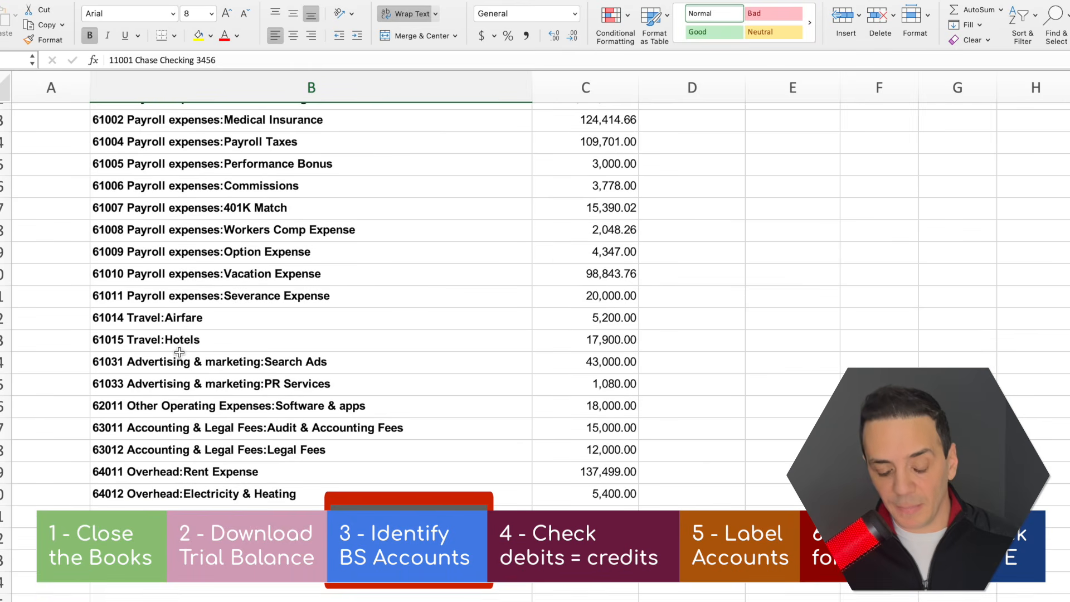
scroll(285, 397, "up", 13)
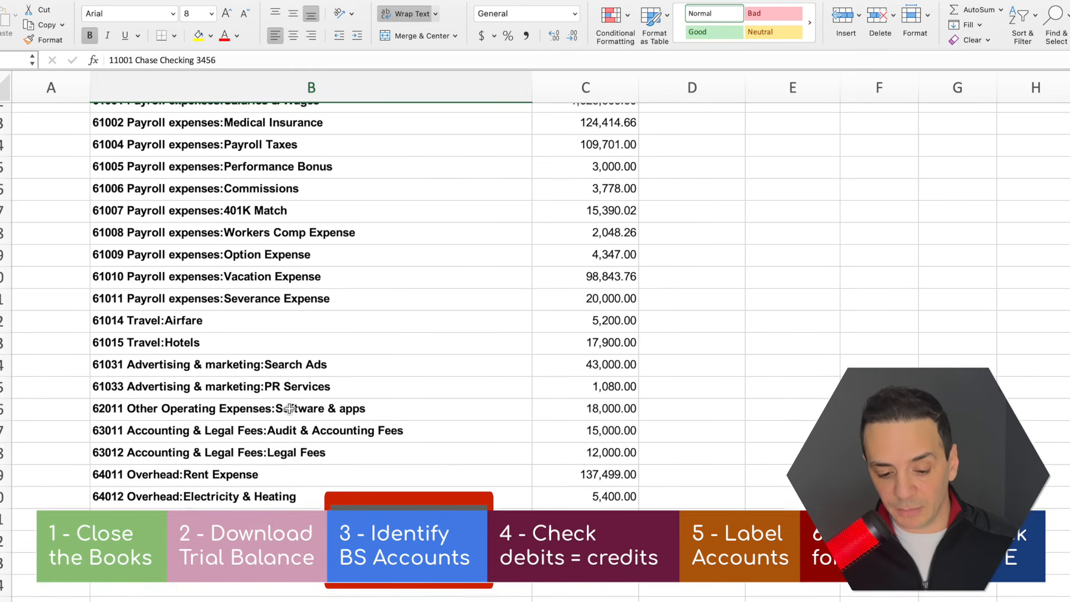
scroll(289, 408, "up", 10)
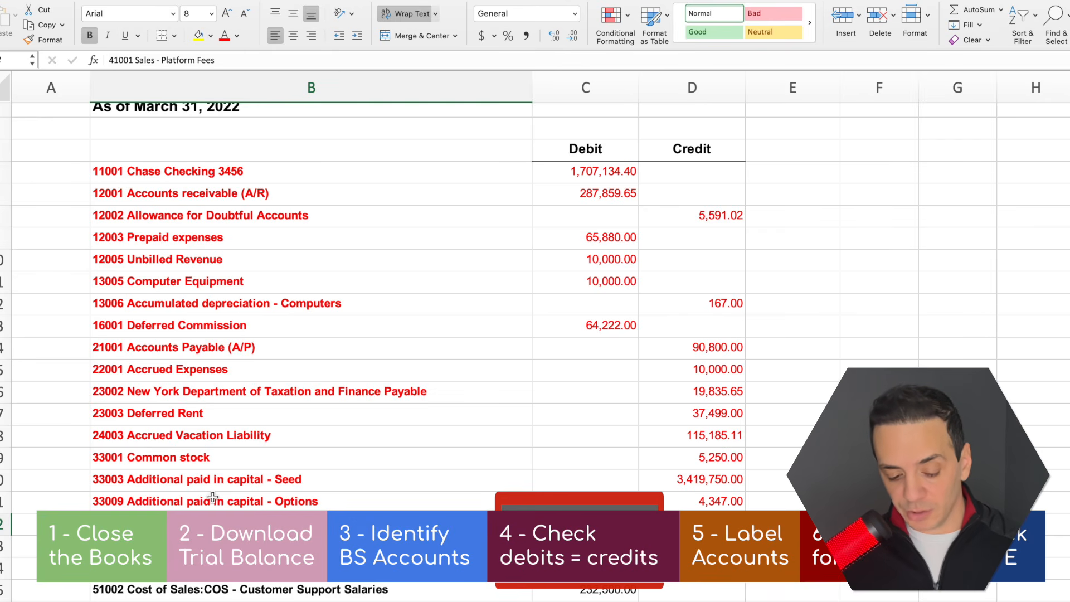
Insert a blank row above 41001 Sales - Platform Fees, directly below the last red balance sheet account
left_click(5, 524)
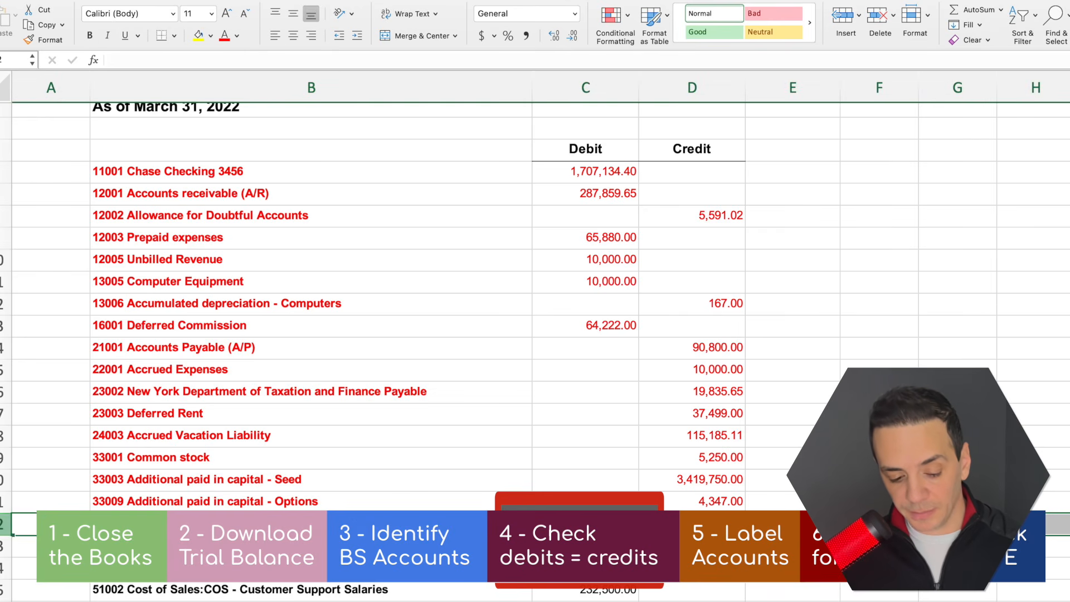
right_click(6, 524)
left_click(32, 515)
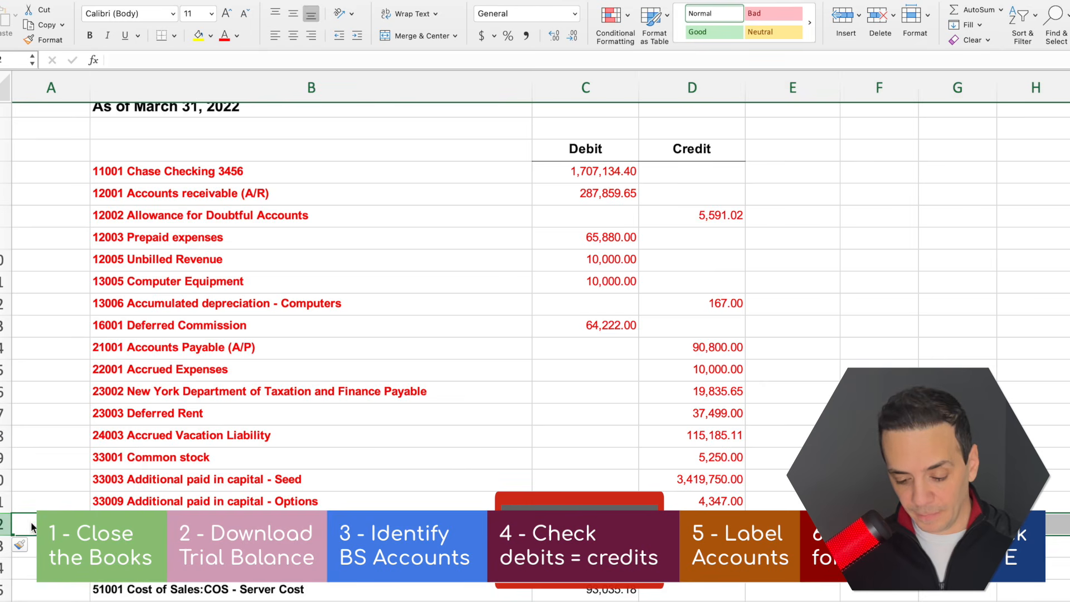
Total the balance sheet debits in C22 with an AutoSum of C6:C21
scroll(594, 447, "down", 4)
left_click(607, 432)
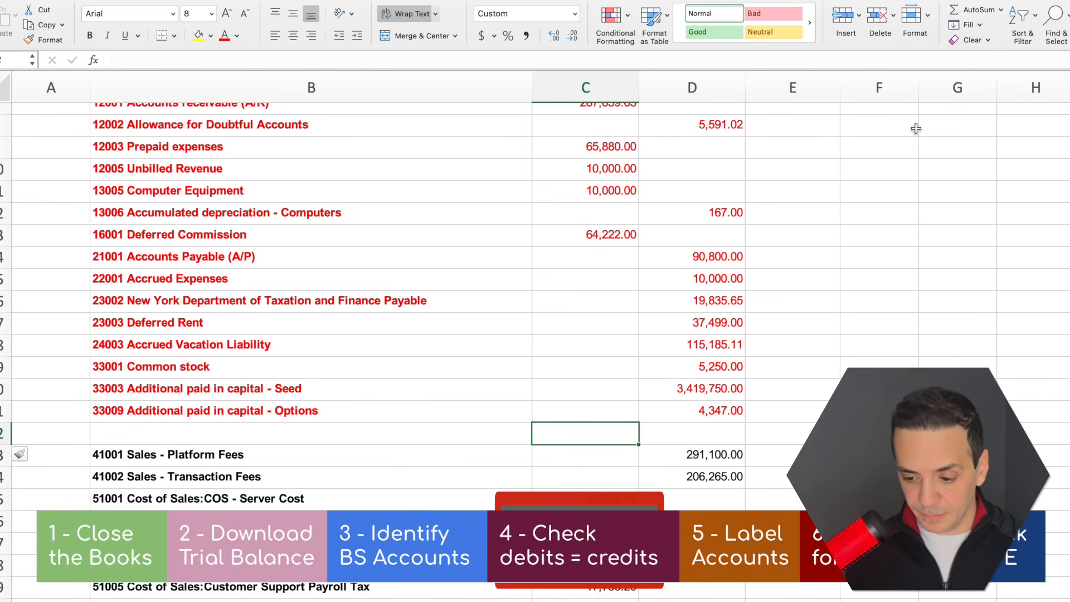
left_click(974, 9)
key("Return")
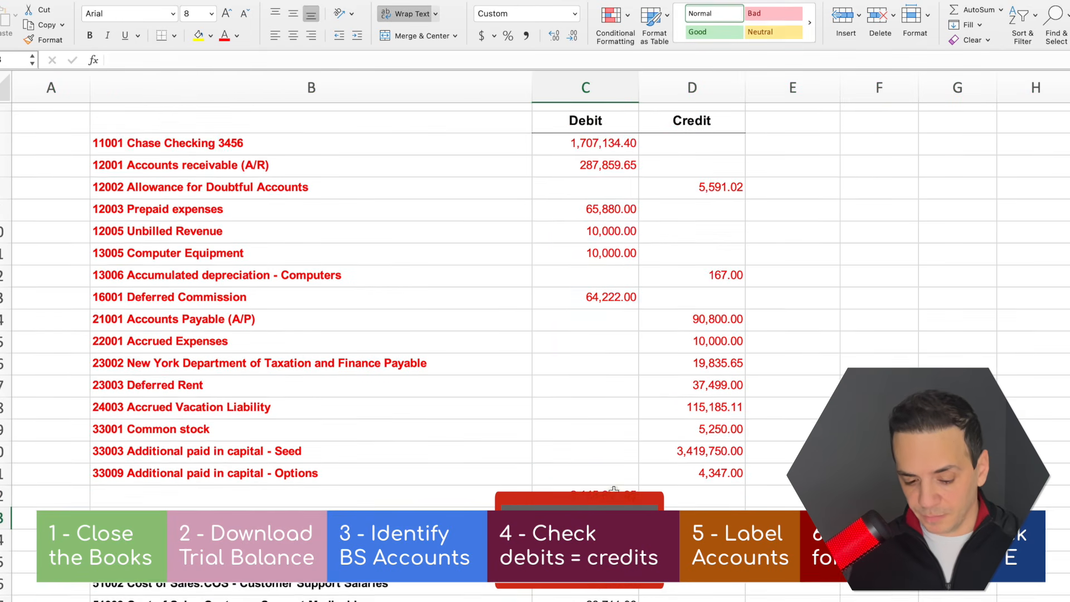
Label the new totals row "Total Balance Sheet" in B22
left_click(324, 492)
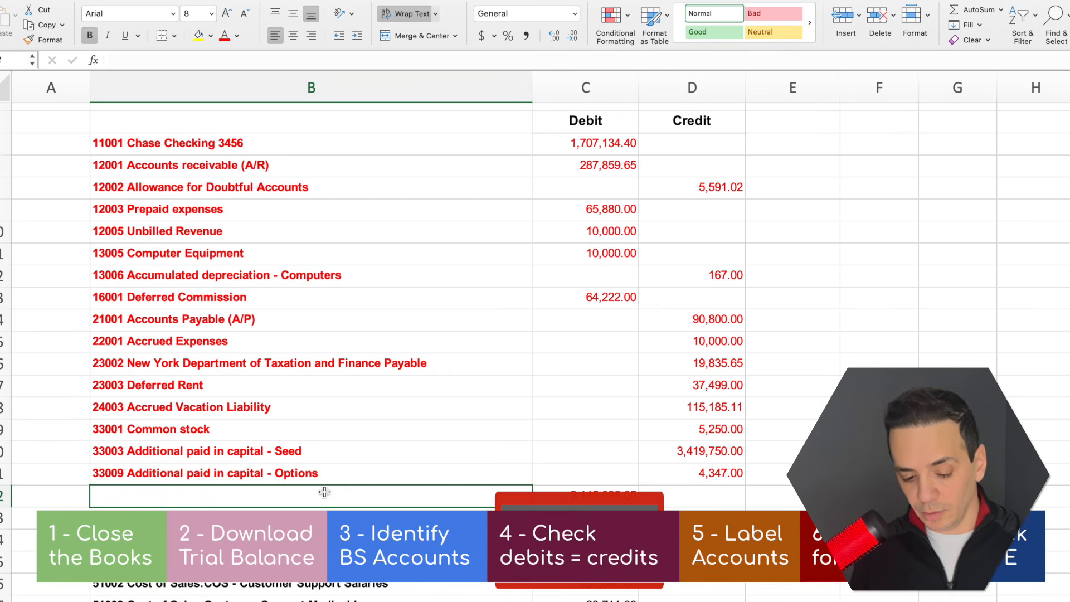
type("Total Balan")
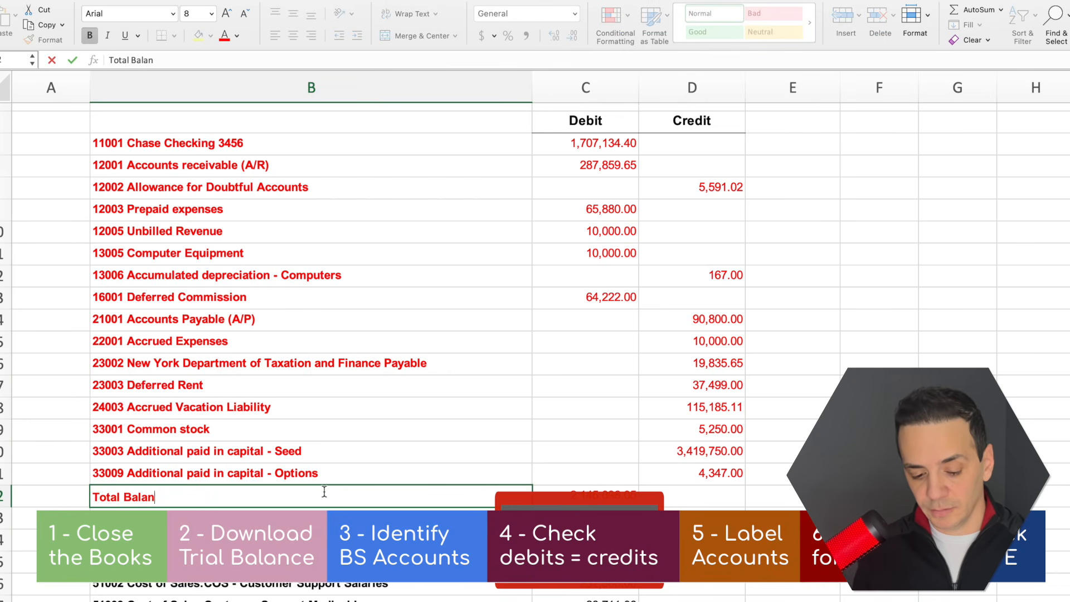
type("ce Whee")
key("BackSpace")
key("BackSpace")
key("BackSpace")
key("BackSpace")
type("She")
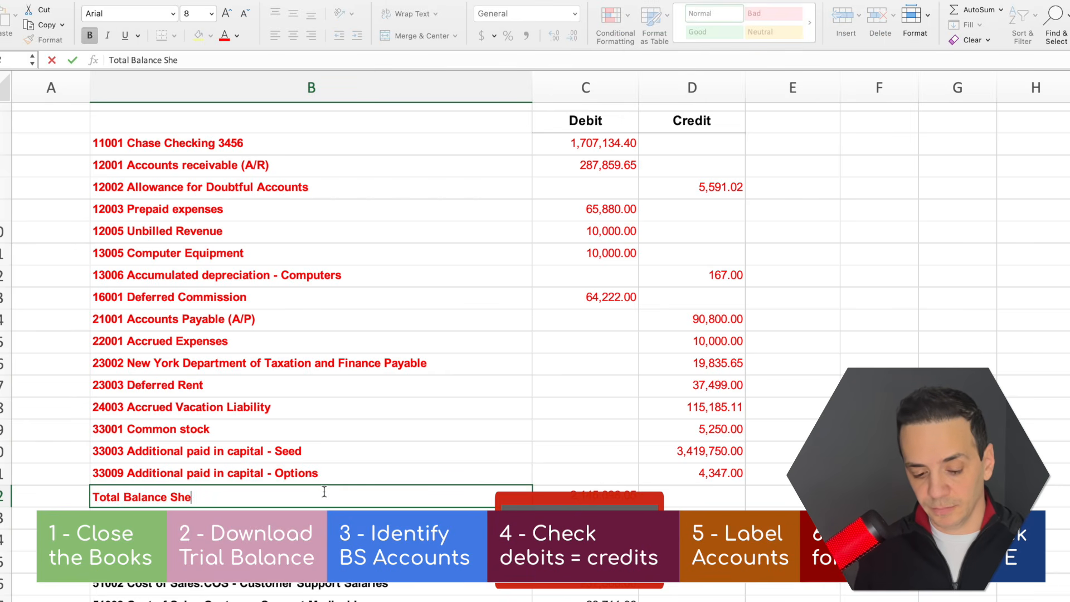
type("et")
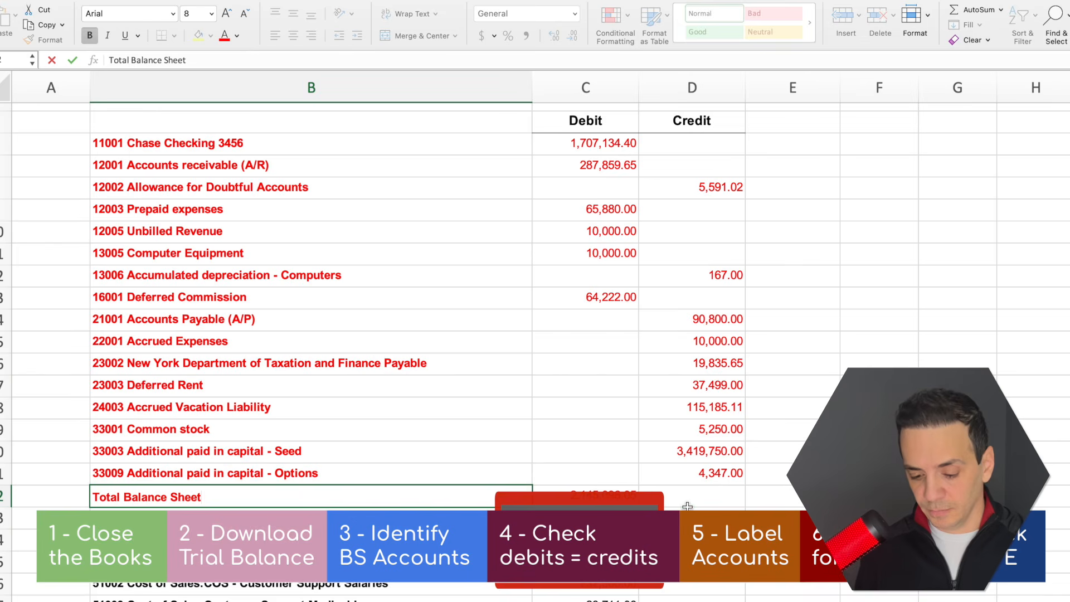
key("Tab")
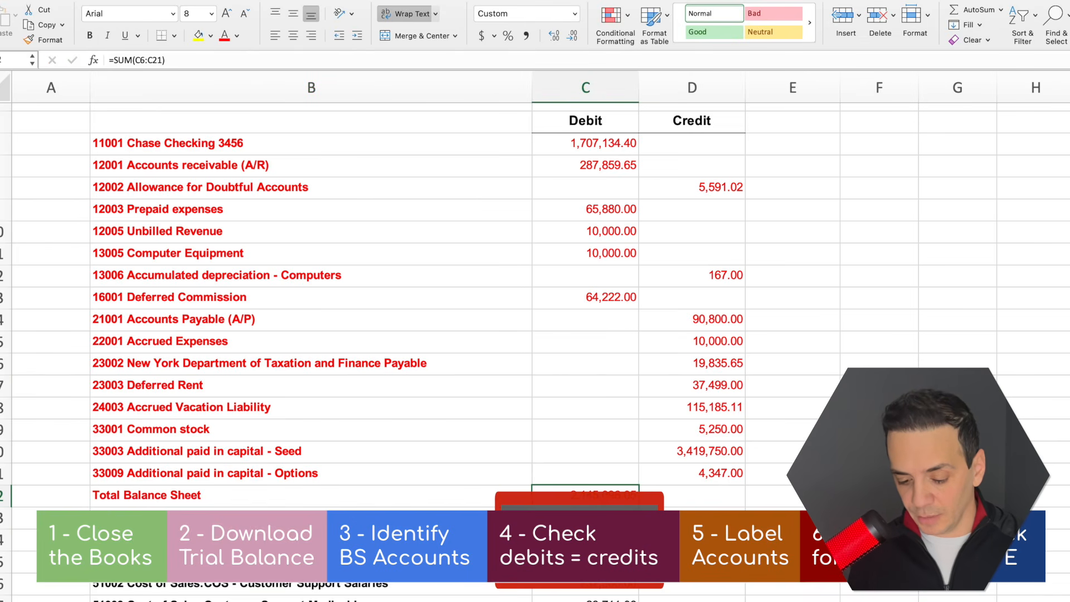
Extend the debit total formula from C22 to D22 to total the credits, and check both totals
left_click_drag(638, 506, 693, 509)
left_click(635, 503)
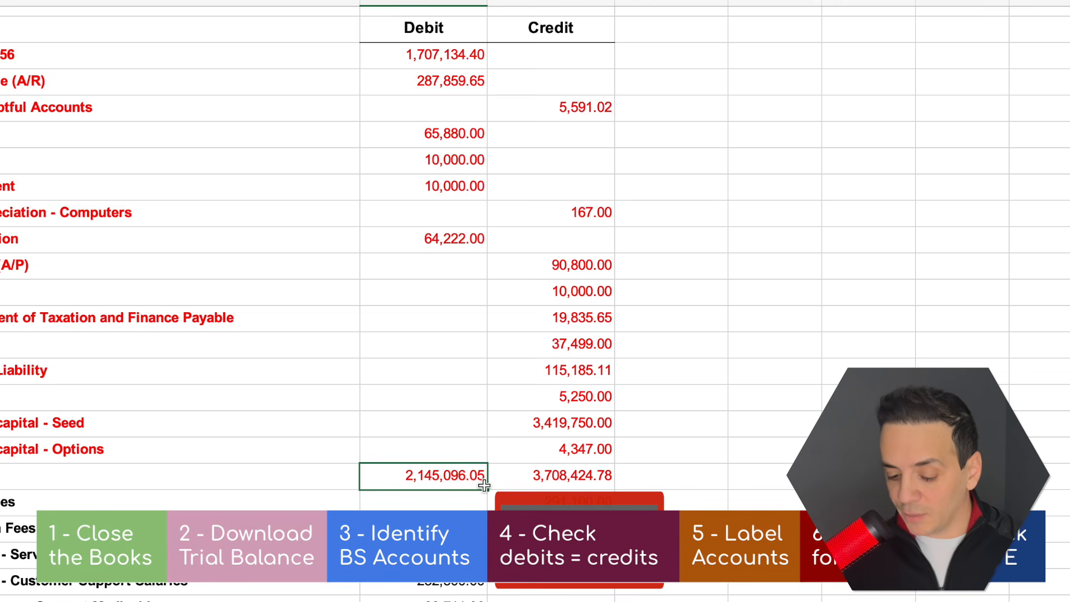
left_click(701, 505)
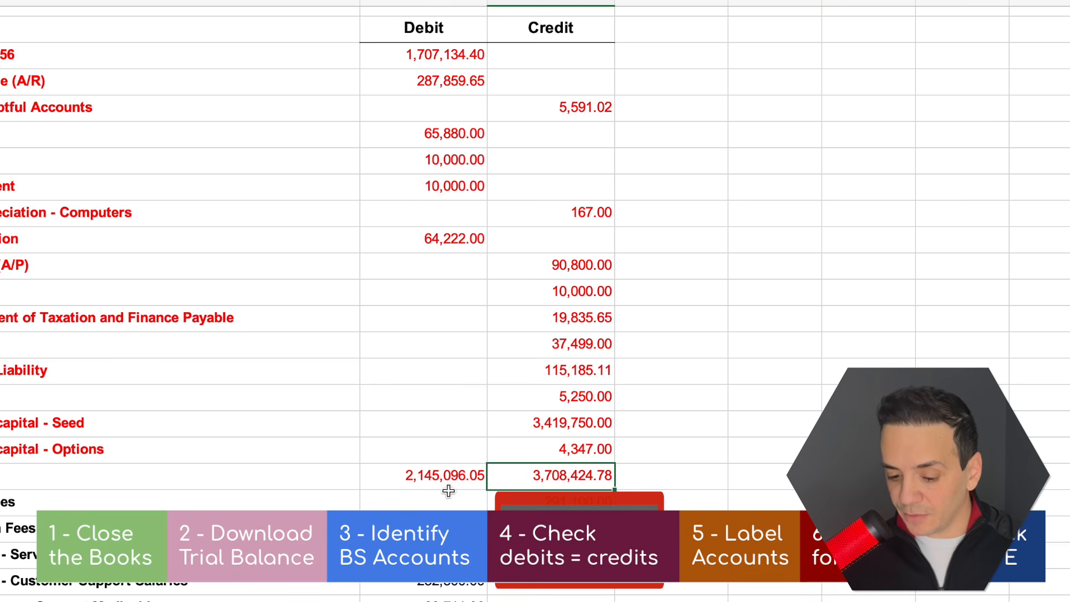
Calculate the difference between total credits and total debits in E22 with =D22-C22
left_click(662, 476)
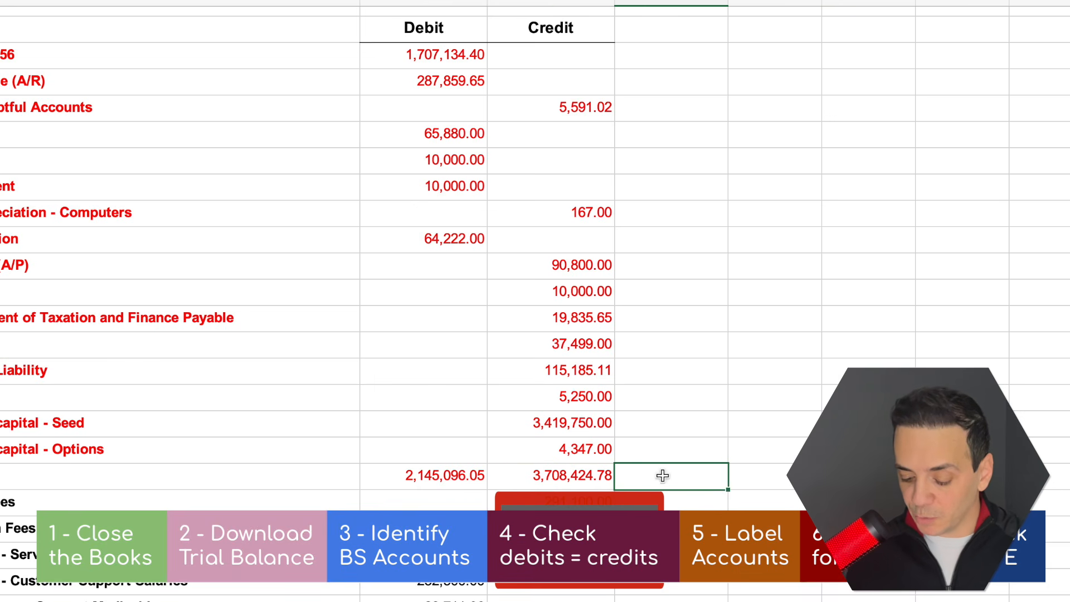
type("=")
left_click(557, 475)
type("-")
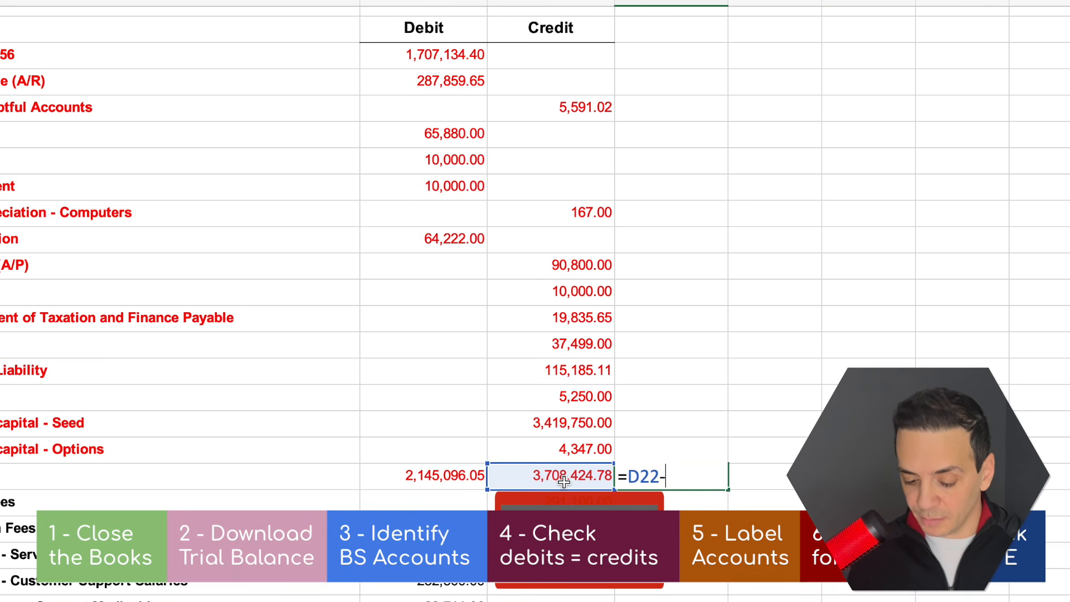
left_click(463, 476)
key("Return")
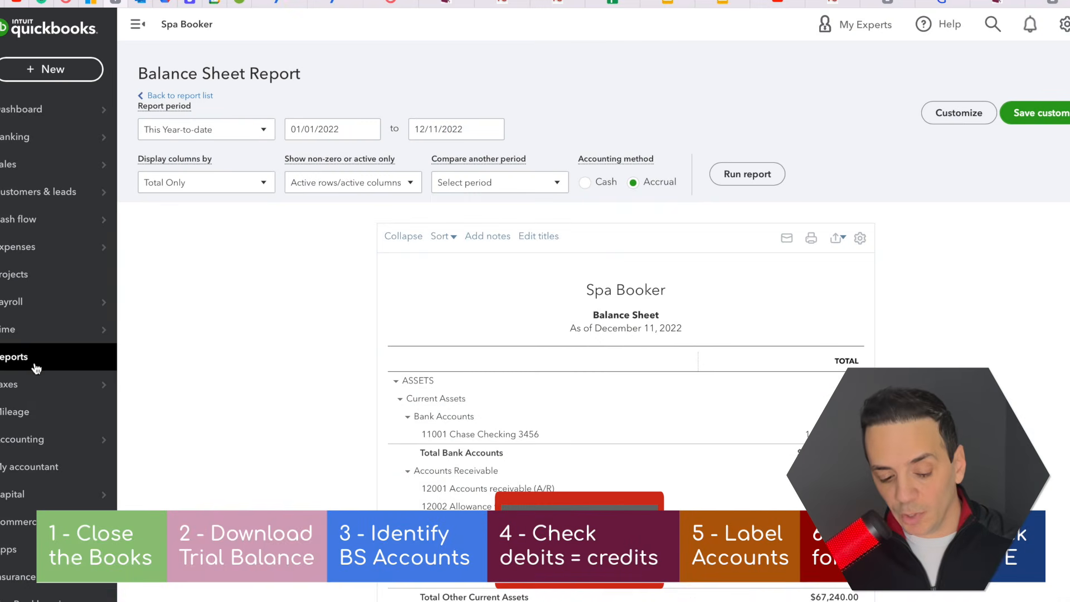
Switch to QuickBooks, open the custom report "Balance Sheet Q1 22" and check the Net Income line under Equity
left_click(12, 368)
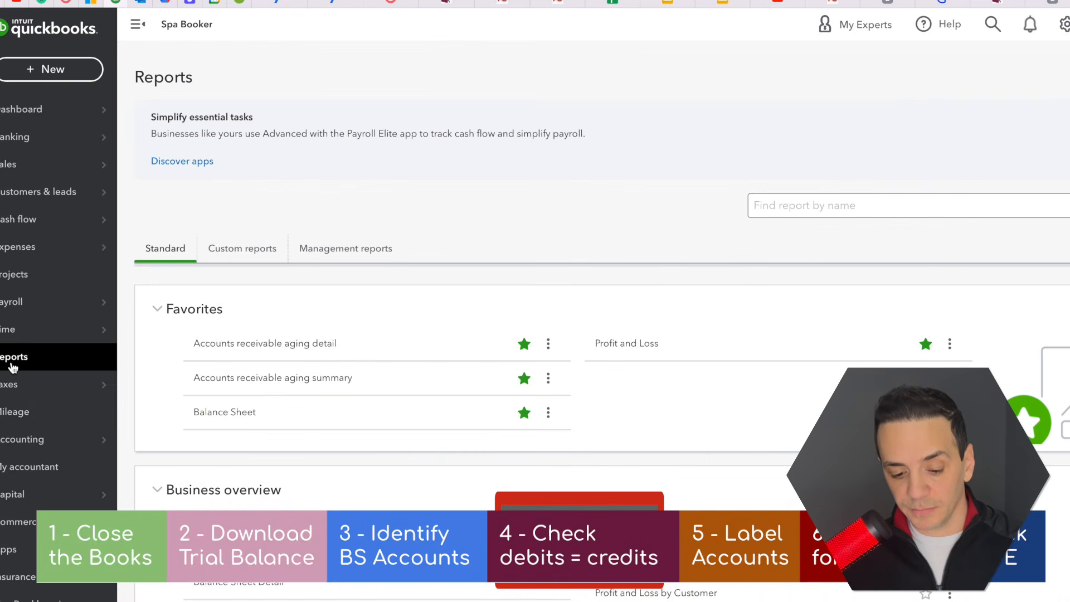
left_click(239, 258)
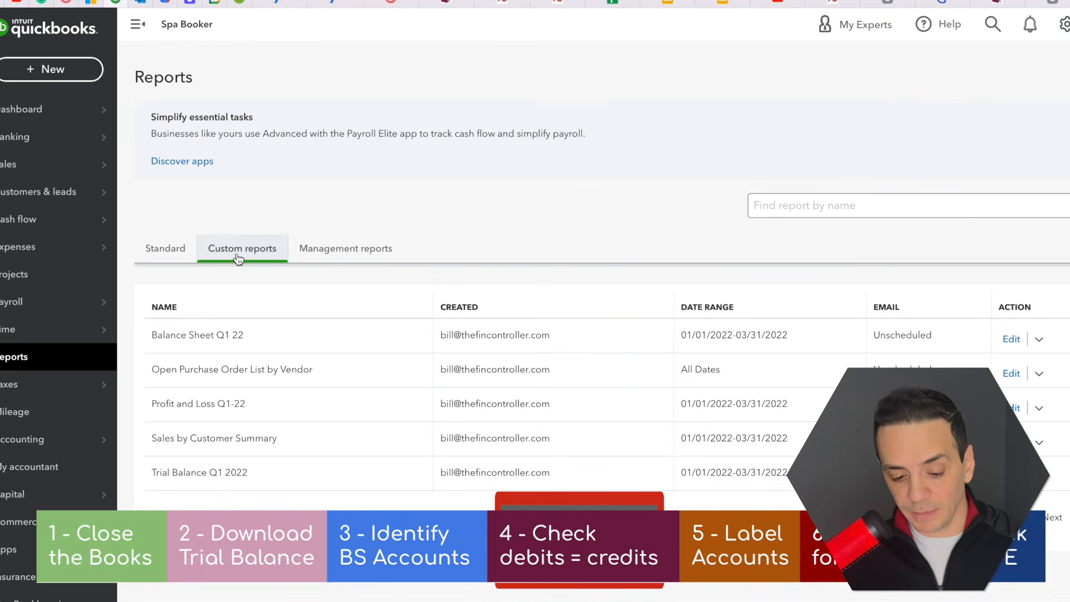
left_click(197, 336)
scroll(622, 235, "down", 2)
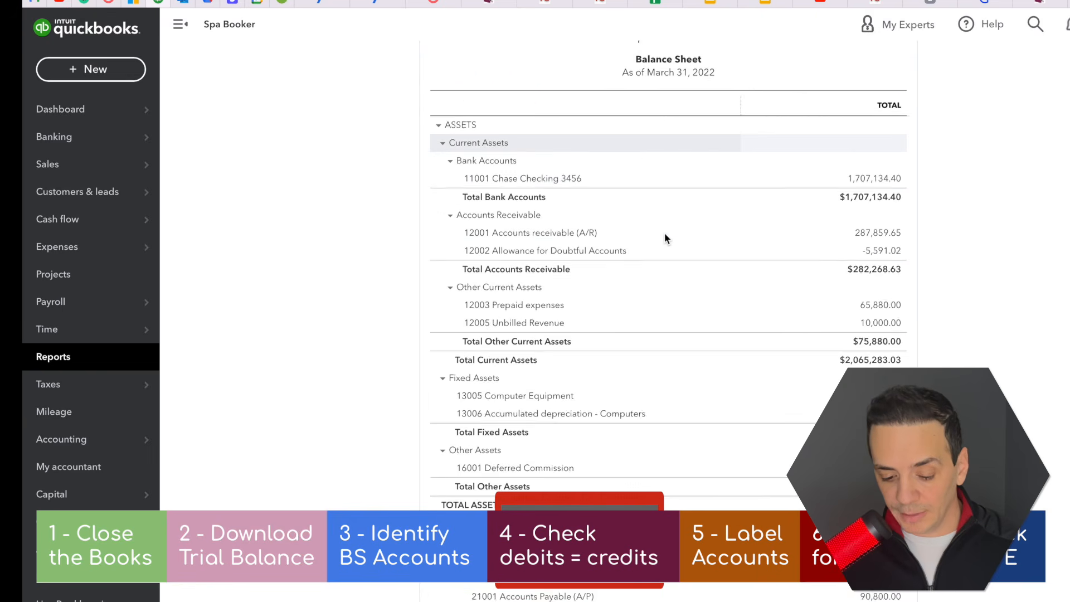
scroll(665, 233, "down", 6)
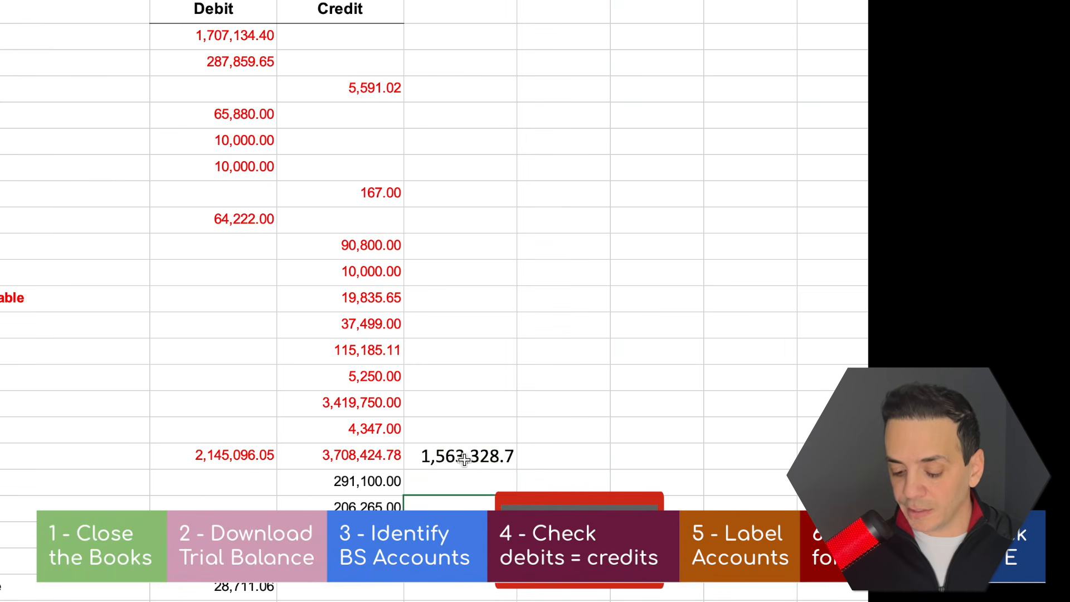
Switch back to the Excel trial balance and label the difference in E22 by entering "retained earnings" in F22
left_click(465, 458)
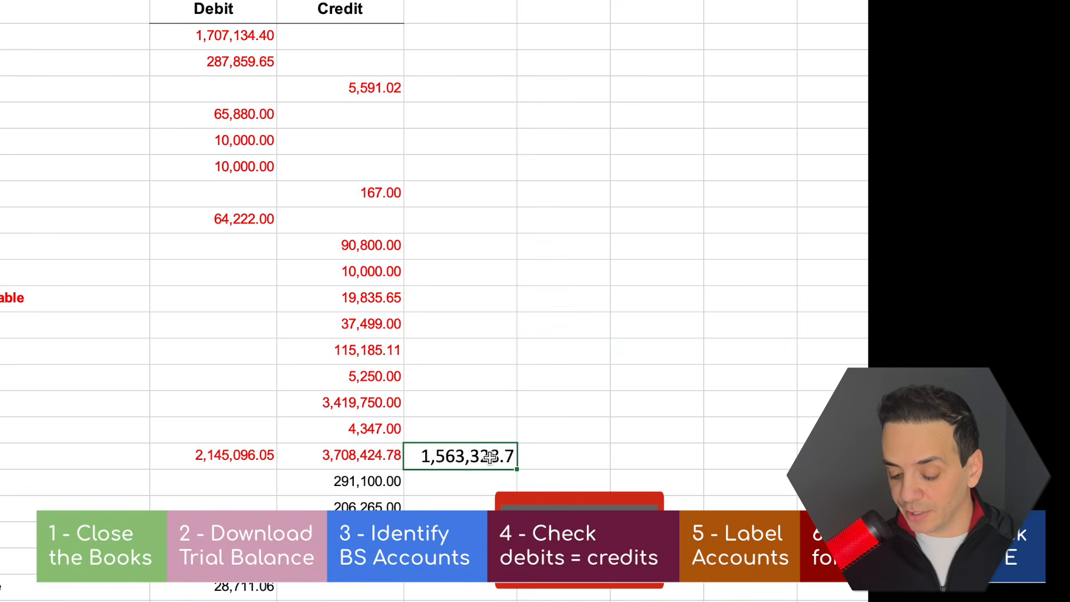
left_click(556, 457)
type("ret")
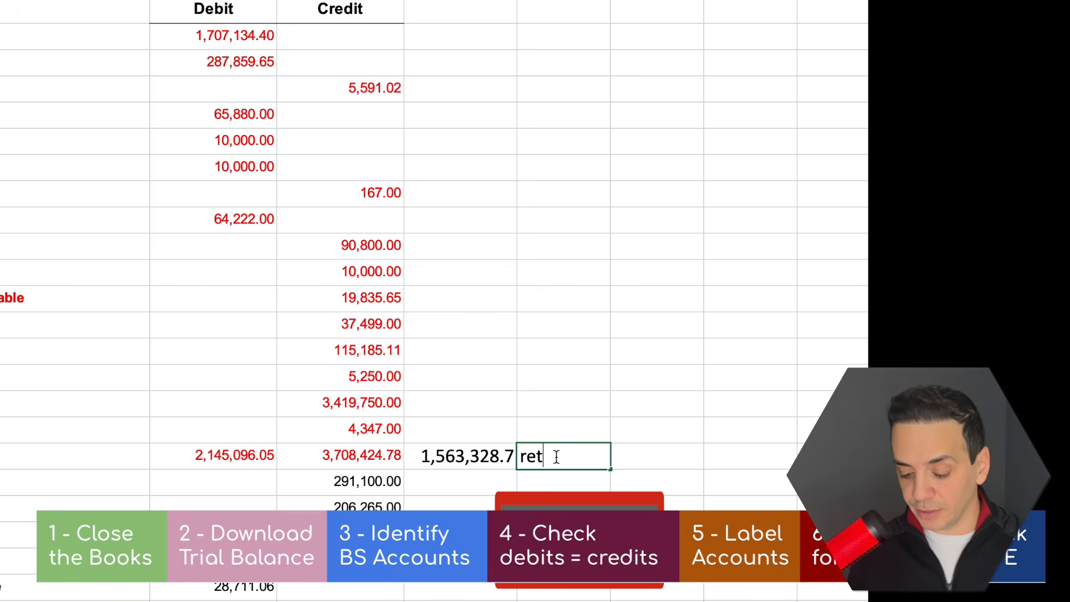
type("ained ea")
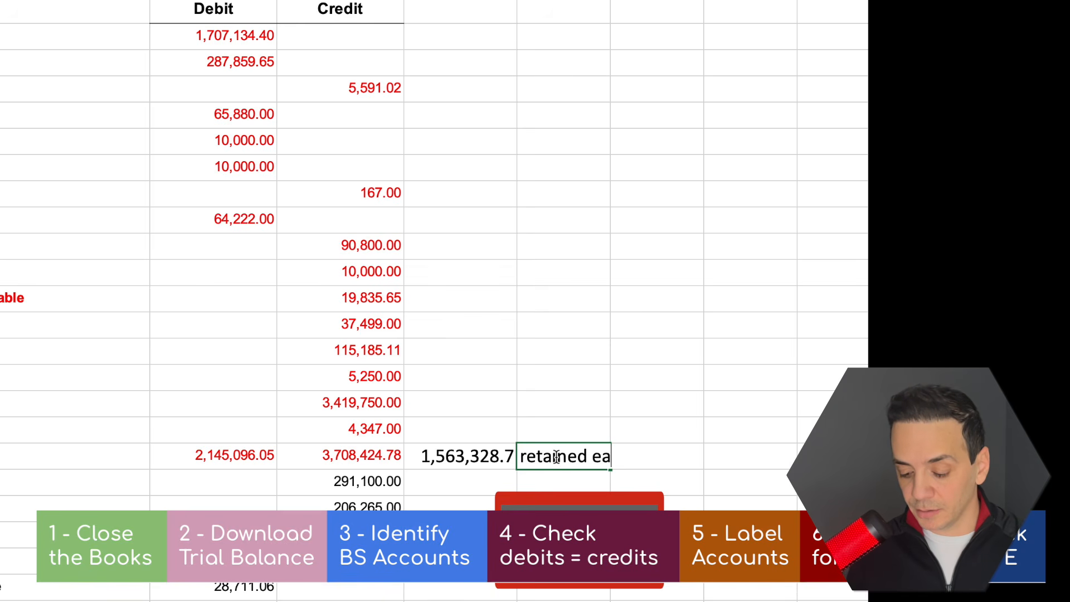
type("rnings")
key("Return")
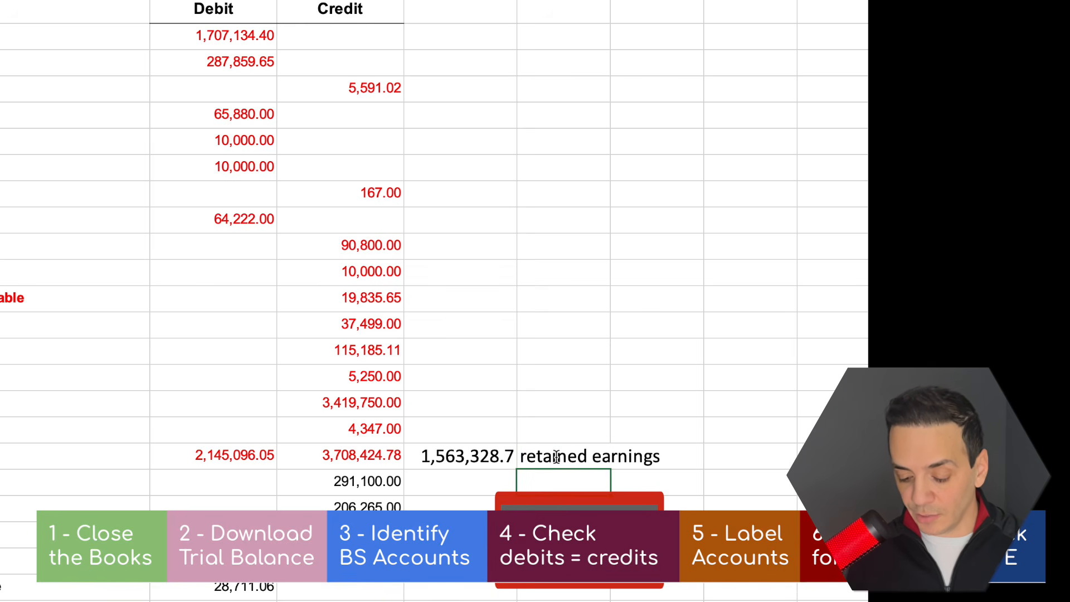
left_click(449, 453)
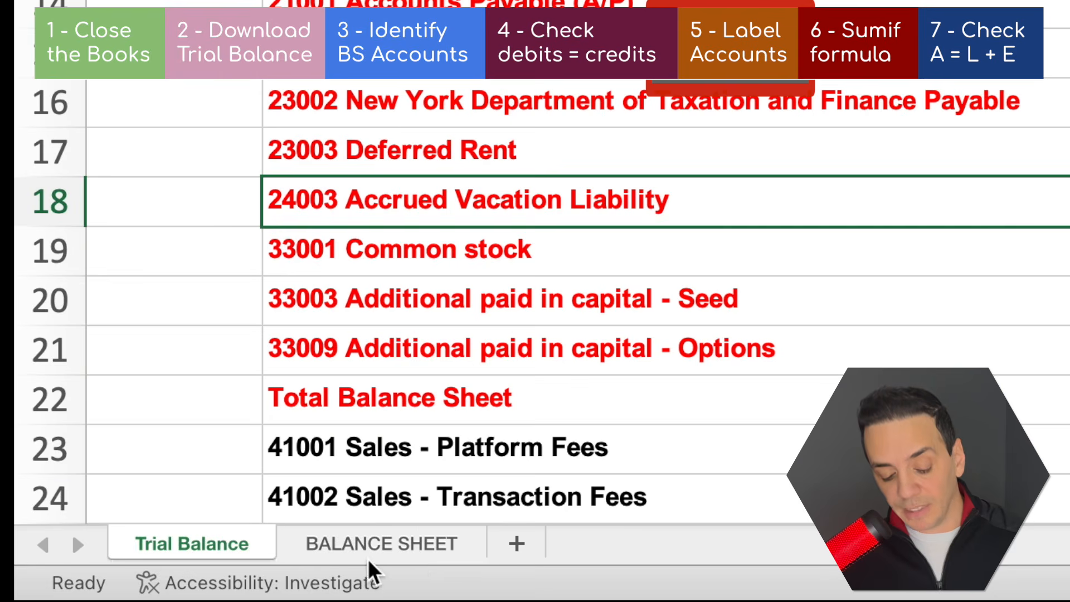
Examine the asset lines of the Balance Sheet template, including Cash, Accounts Receivable, Prepaid expenses, Unbilled Revenue and Computer Equipment
left_click(371, 560)
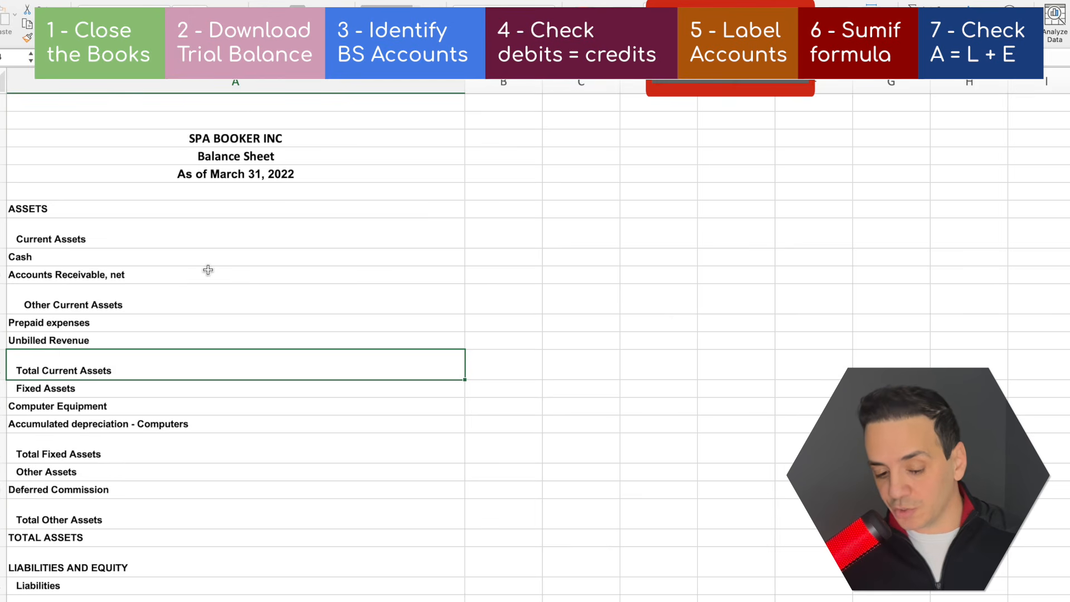
left_click(139, 234)
left_click(150, 262)
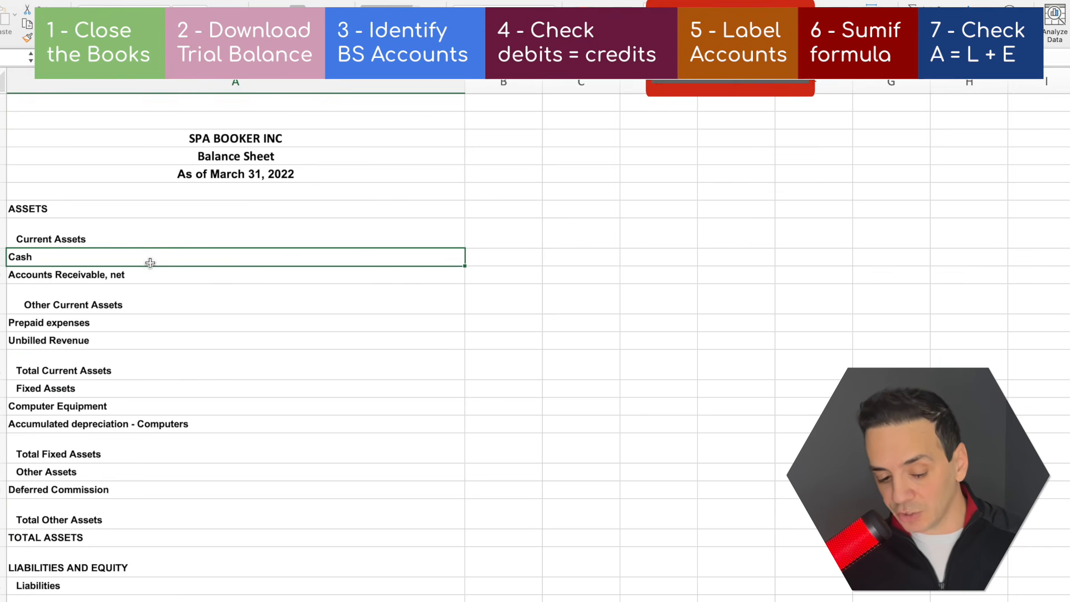
left_click(149, 276)
left_click(127, 330)
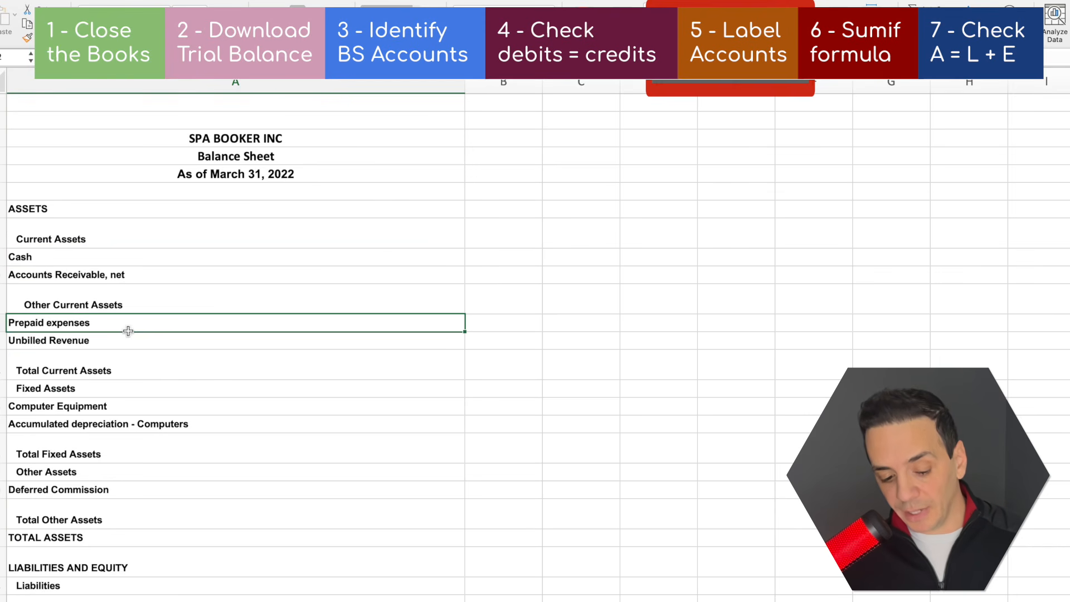
left_click(127, 346)
left_click(151, 402)
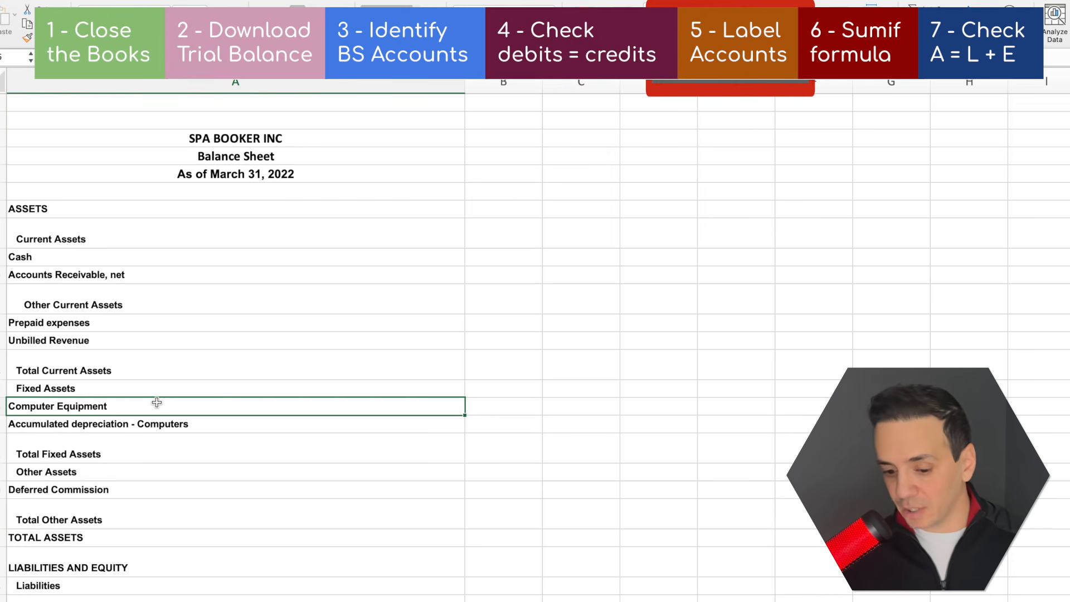
left_click(228, 141)
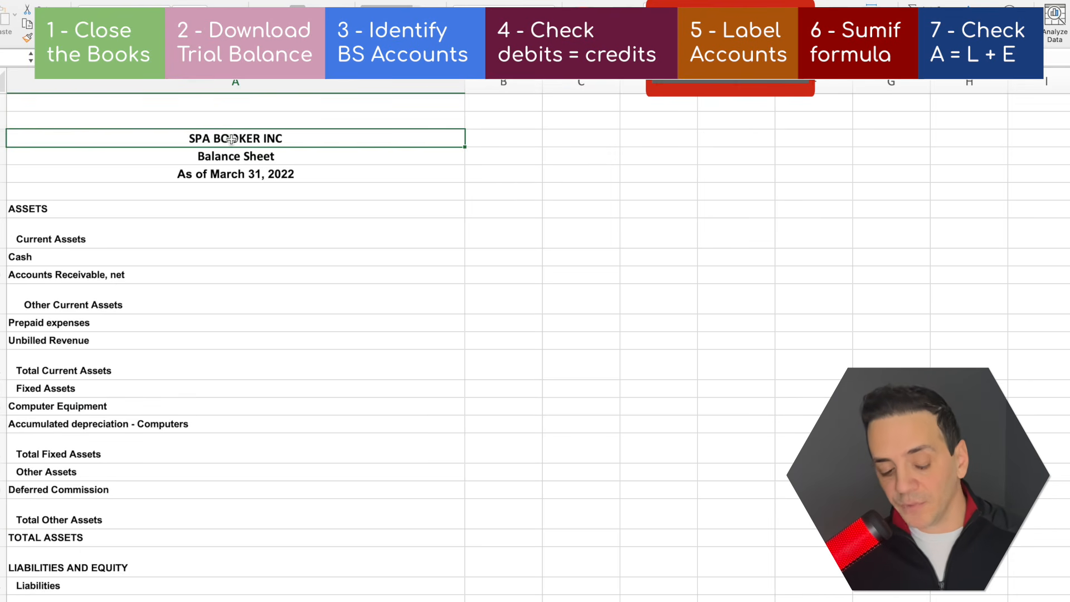
left_click(184, 209)
left_click(195, 238)
left_click(190, 275)
left_click(180, 341)
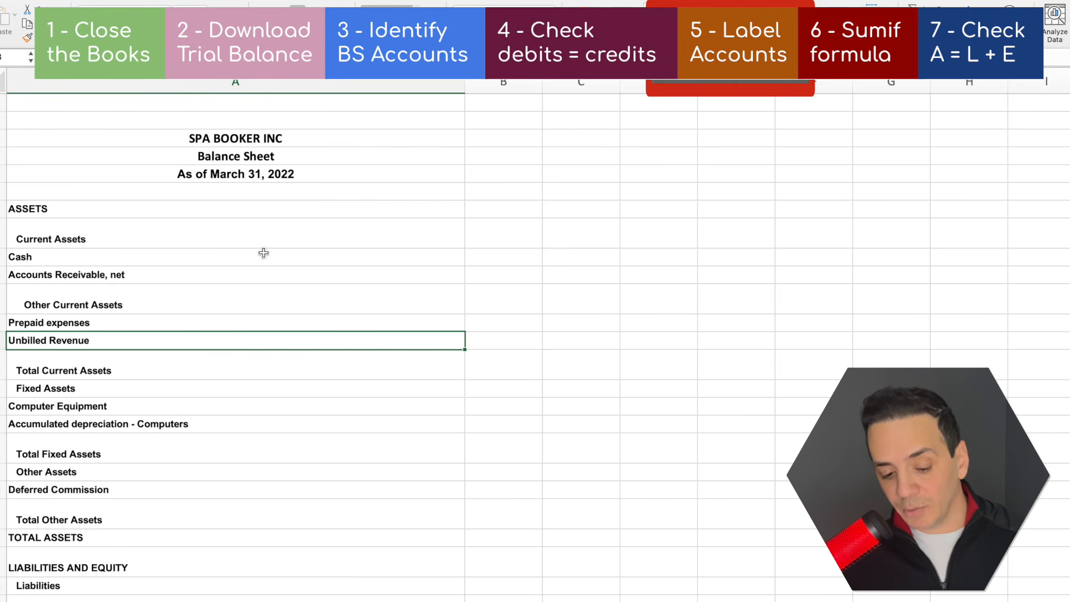
Copy the Balance Sheet template lines from Current Assets downward into the Trial Balance sheet, starting at G1
left_click(175, 219)
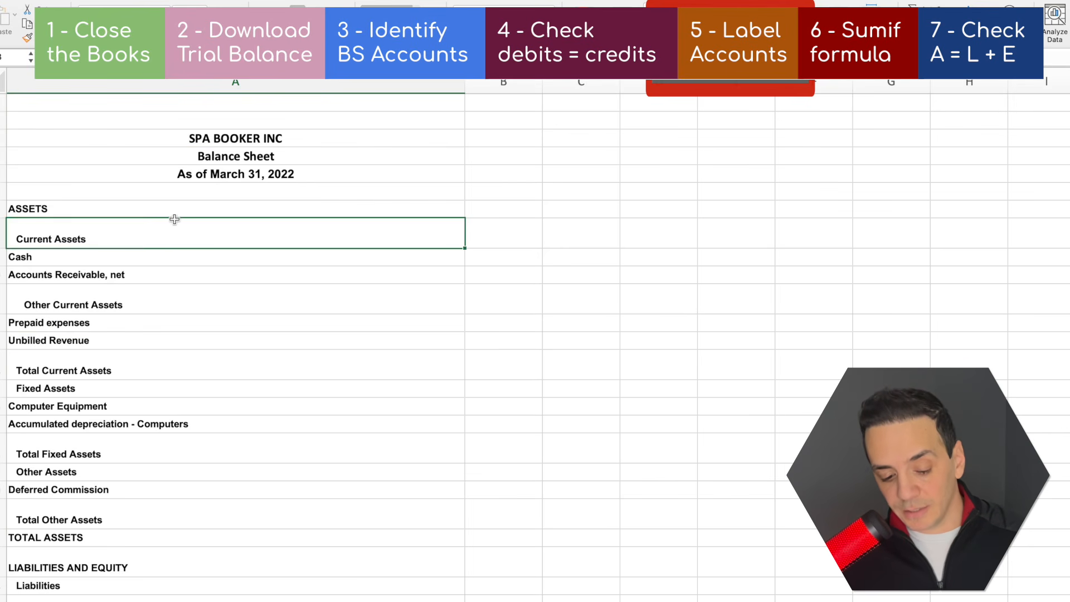
left_click_drag(174, 219, 126, 531)
key("super+c")
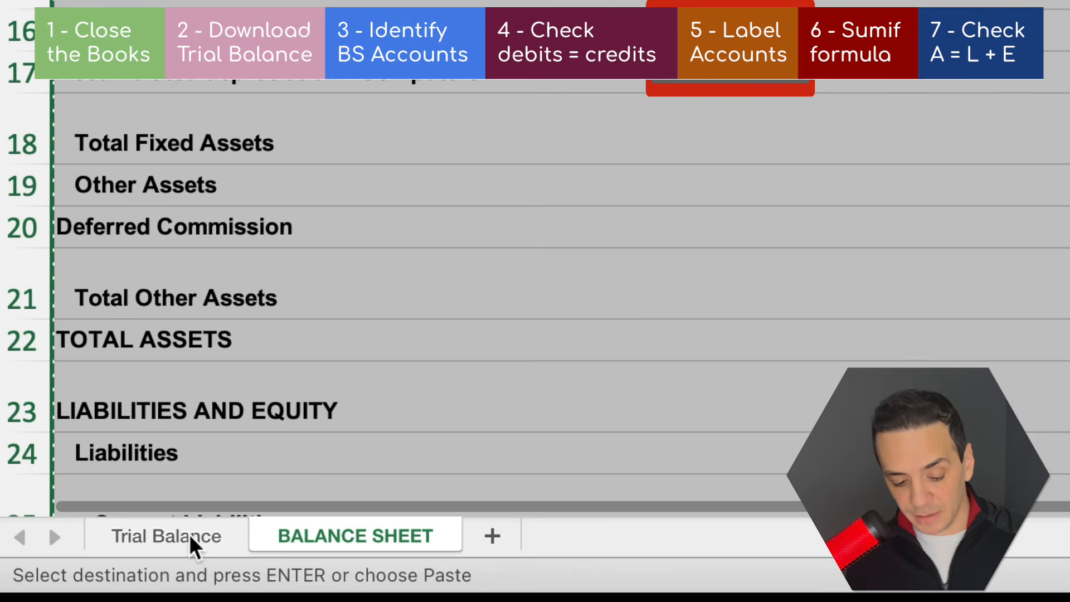
left_click(192, 538)
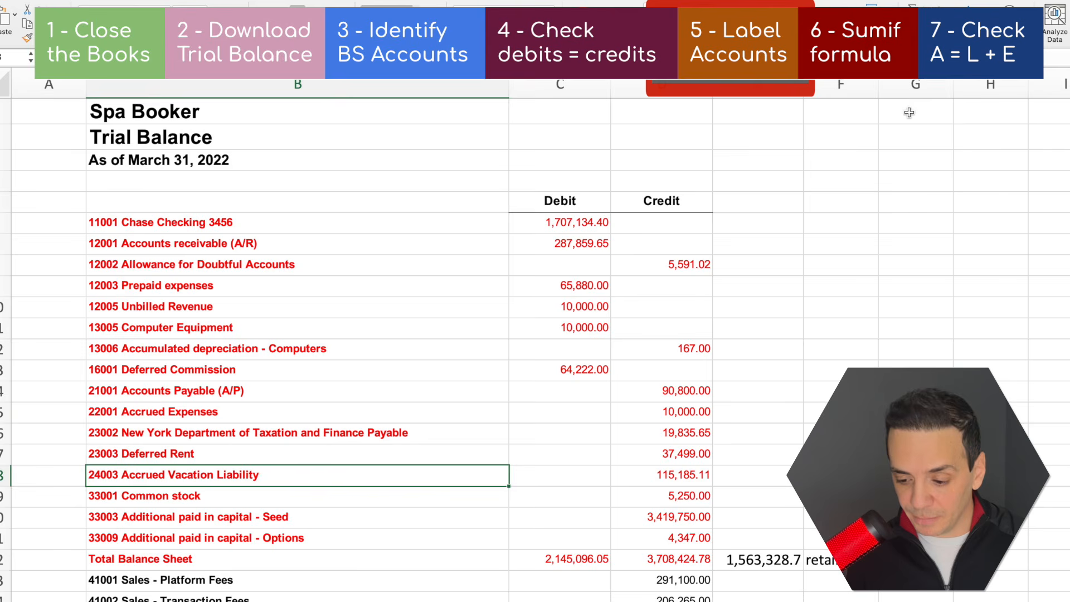
left_click(909, 113)
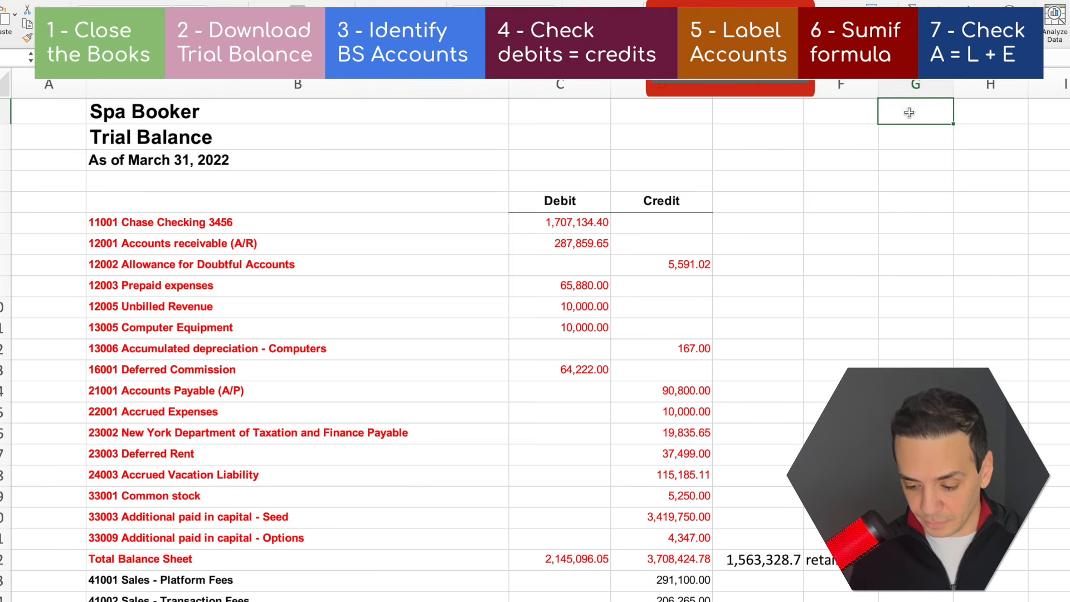
key("super+v")
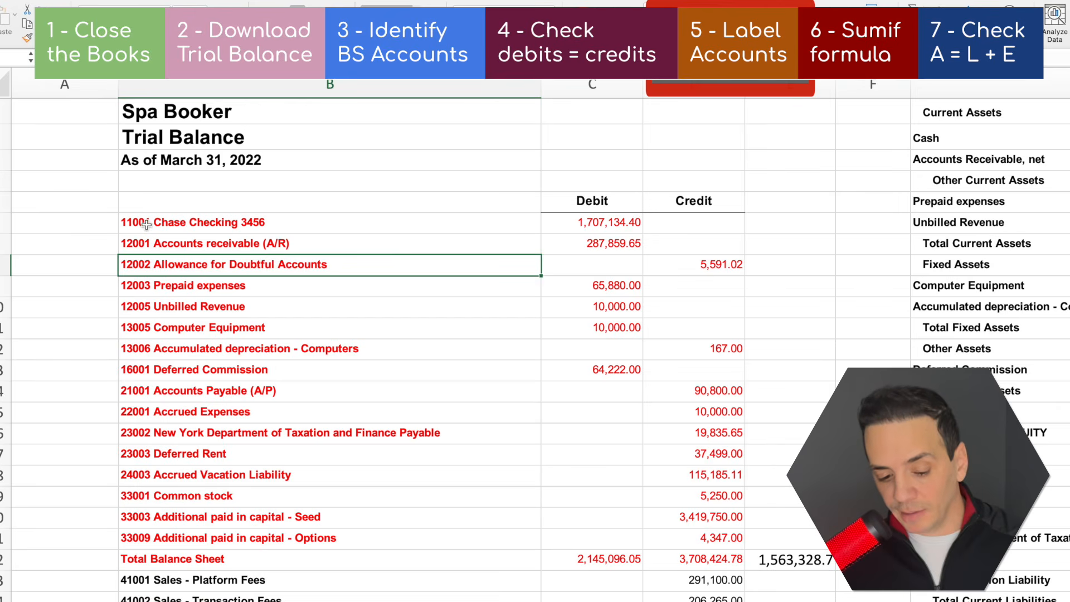
Enter the header "Label" in A5 of the trial balance and fill the cell yellow
left_click(82, 209)
type("La")
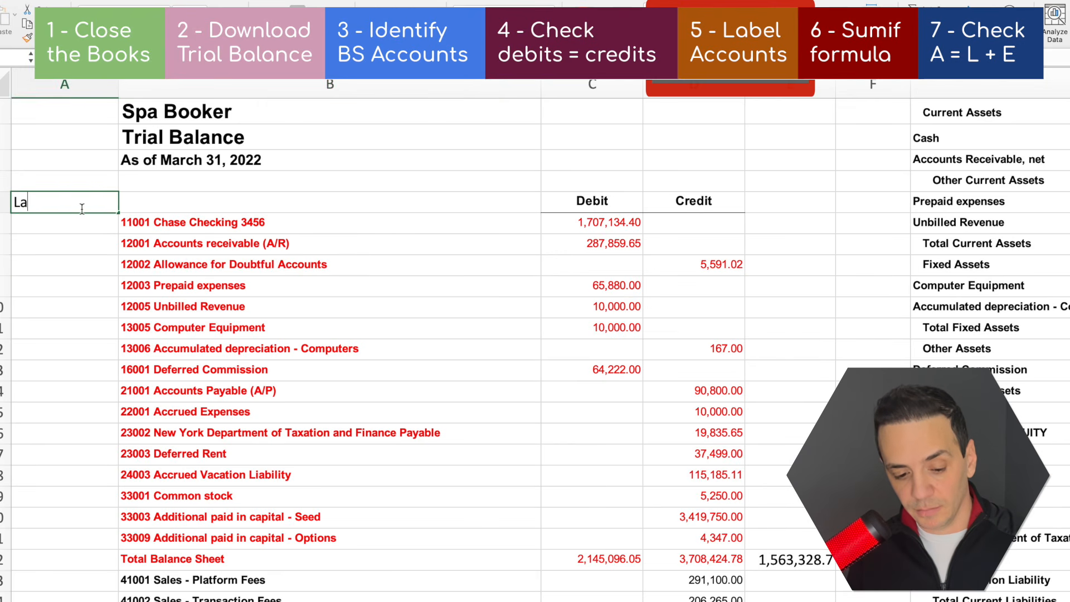
type("bel")
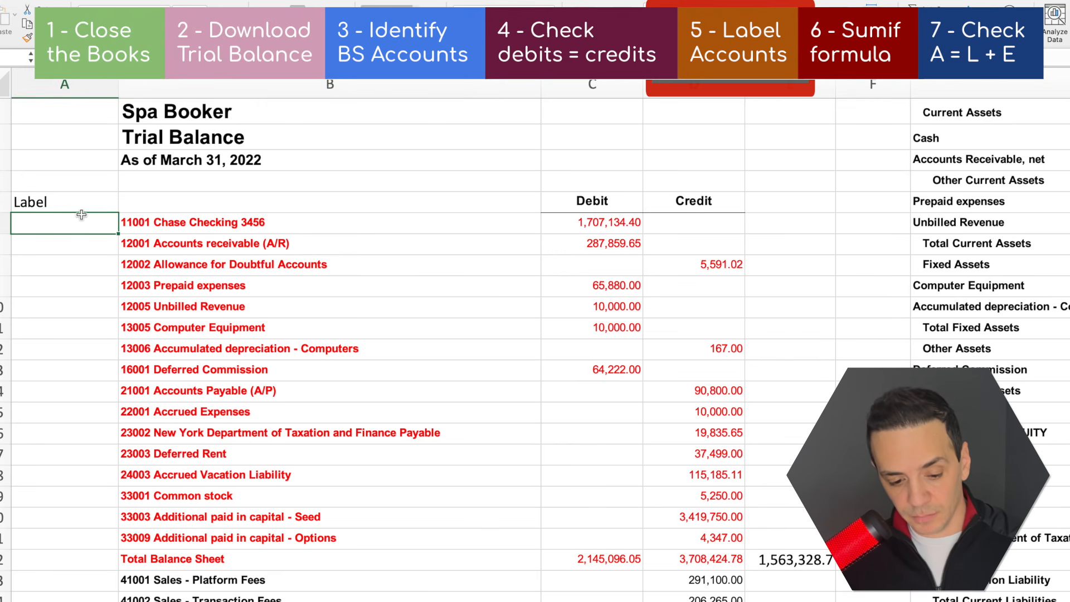
left_click(159, 89)
left_click(188, 34)
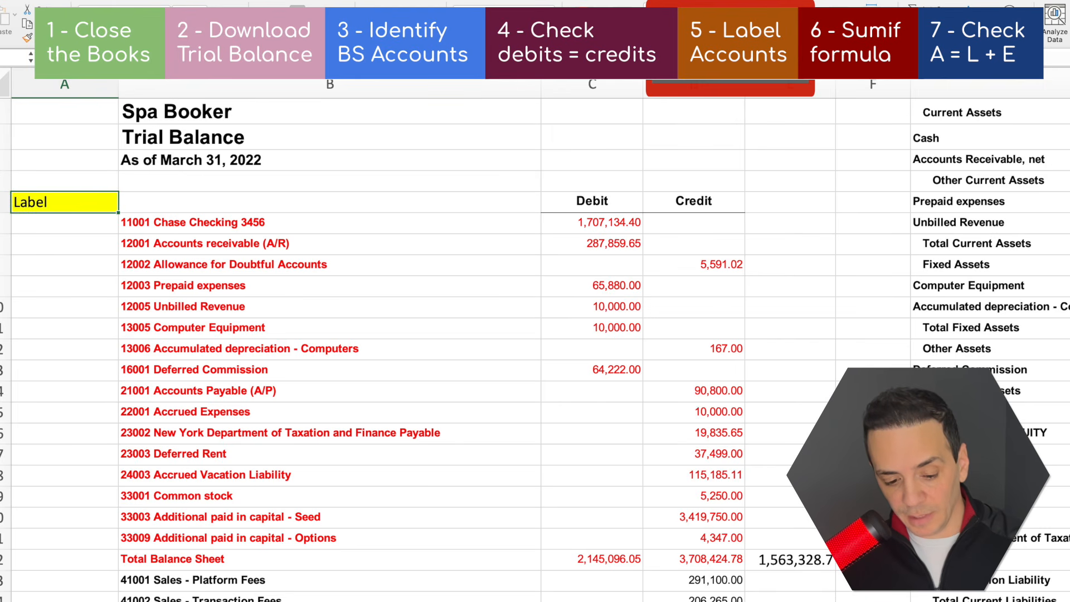
Label the Chase Checking account in A6 with "Cash", copied from the balance sheet lines in column G
left_click(194, 229)
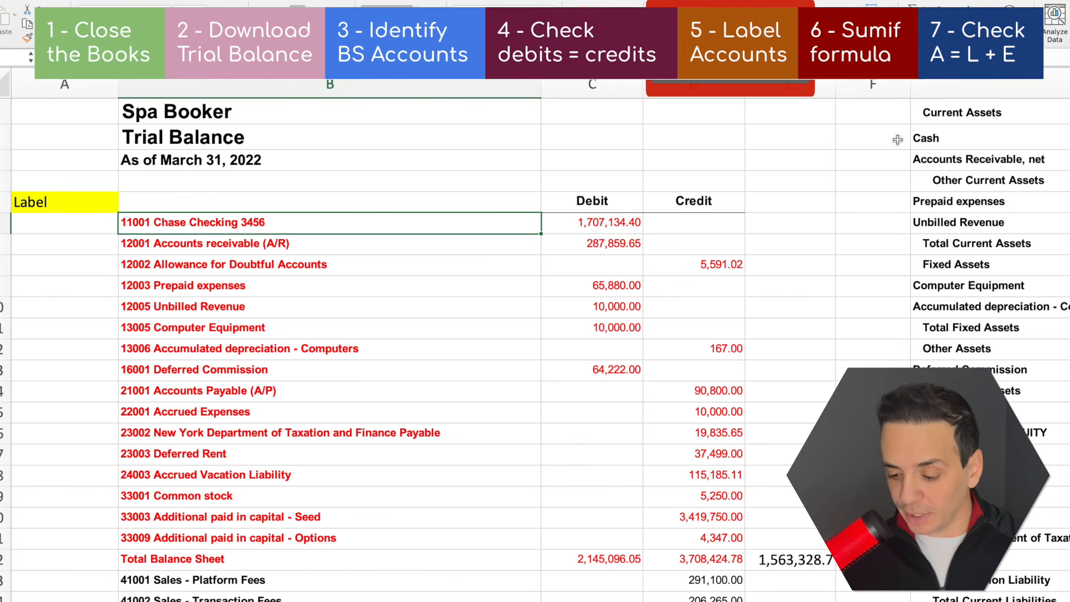
left_click(950, 144)
key("super+c")
scroll(78, 253, "left", 10)
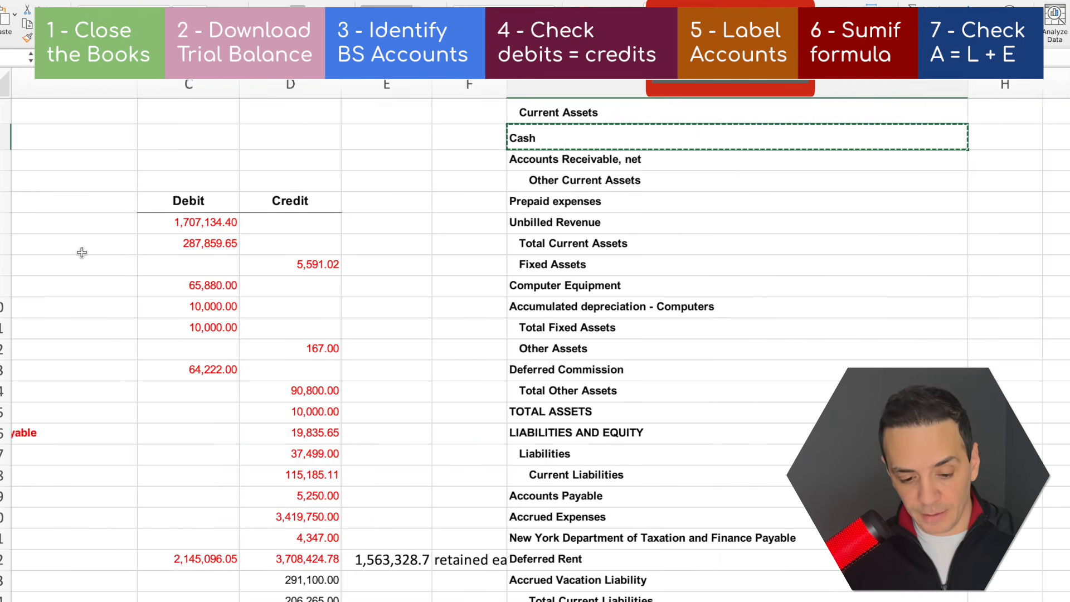
left_click(61, 232)
left_click(60, 232)
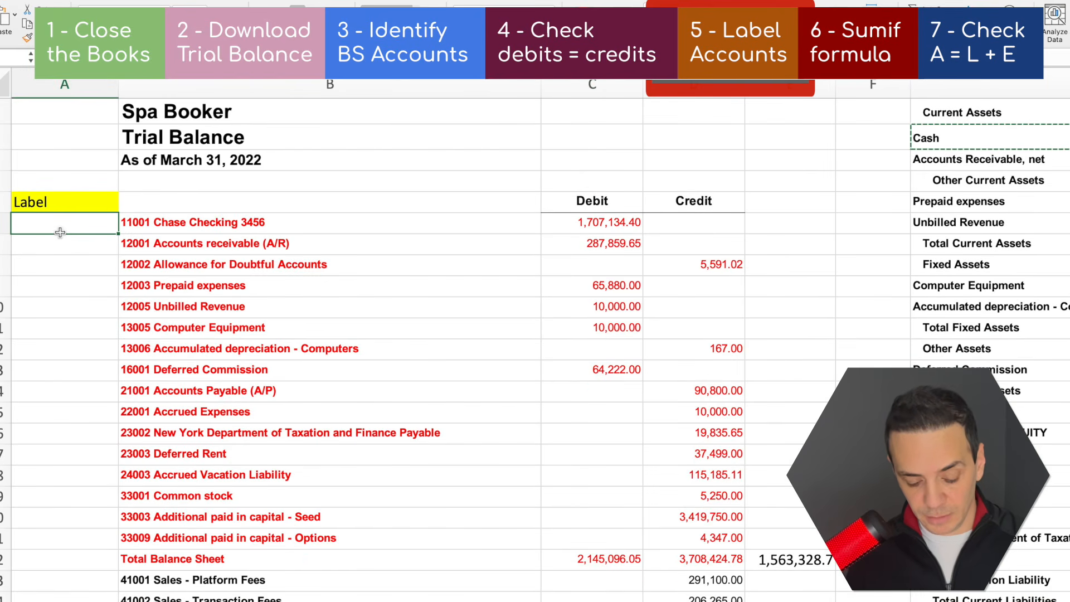
key("super+v")
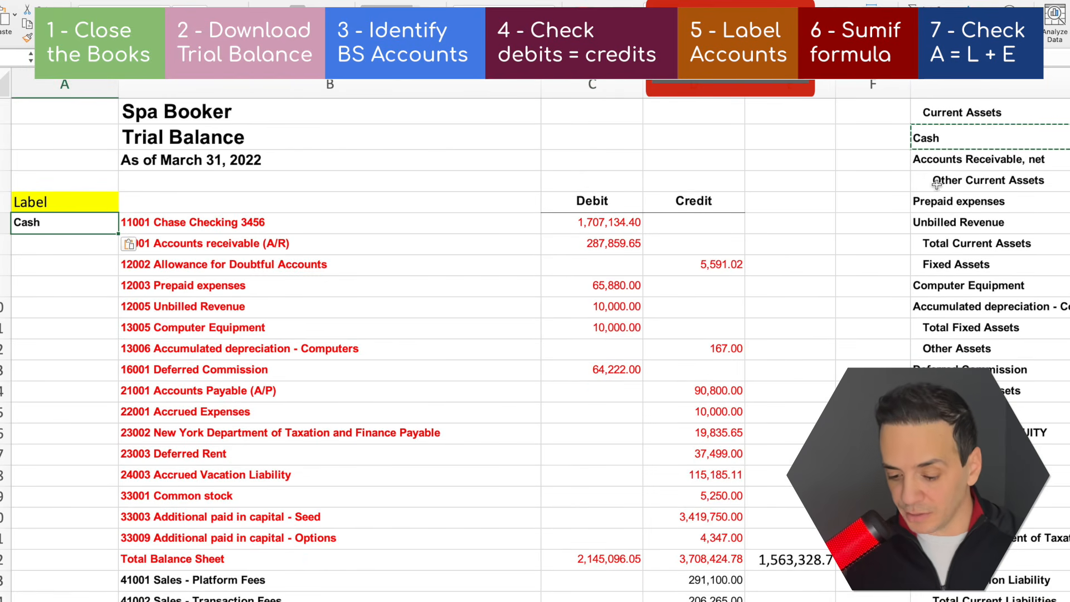
Copy "Accounts Receivable, net" from column G as the label for Accounts receivable and Allowance for Doubtful Accounts in A7 and A8
left_click(162, 263)
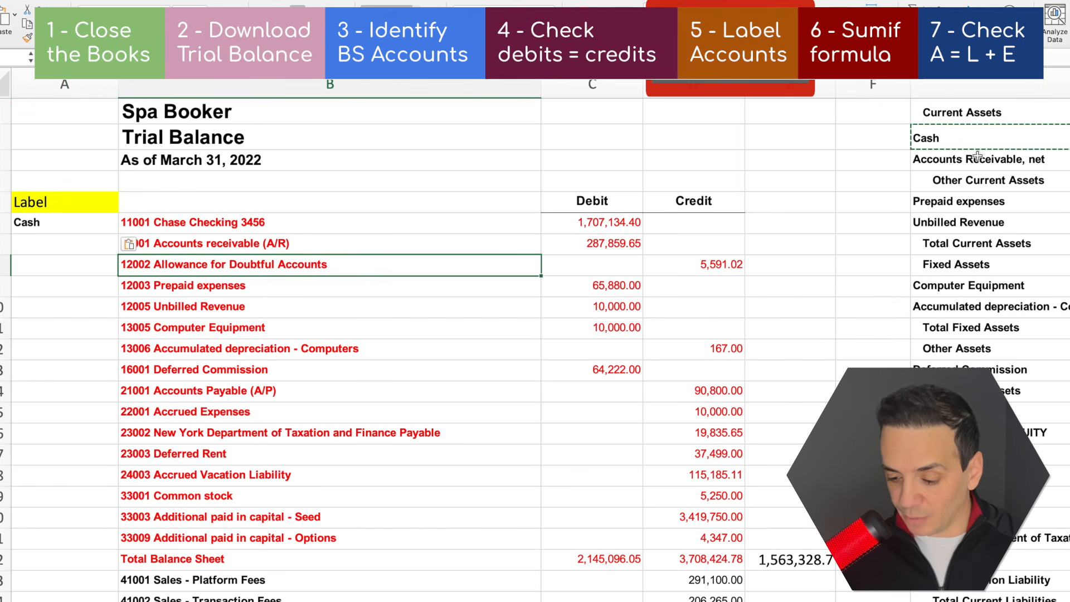
left_click(963, 164)
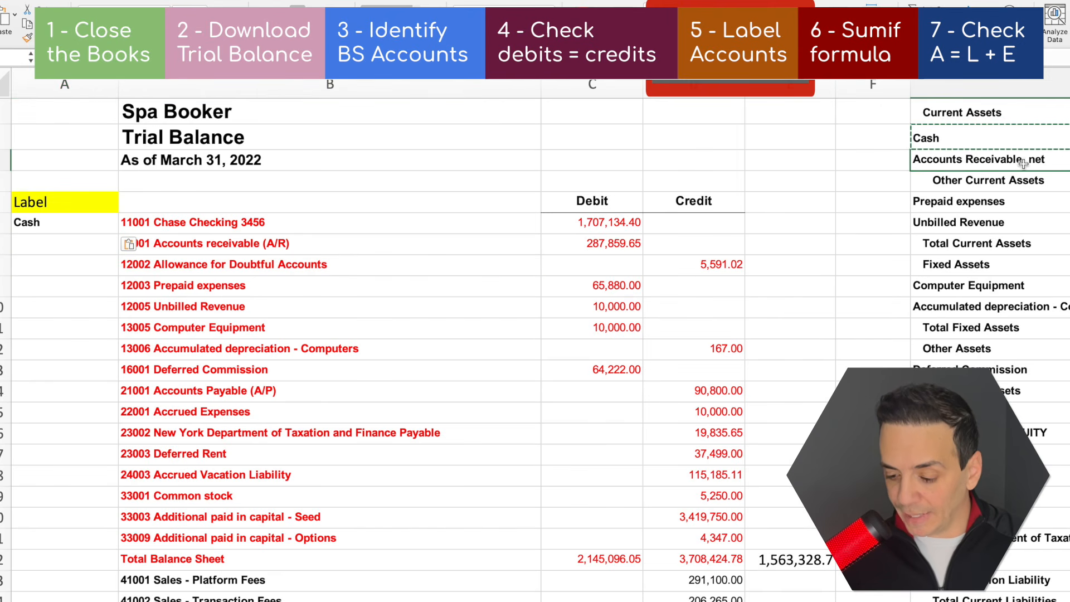
key("super+c")
scroll(1024, 162, "right", 10)
scroll(569, 418, "left", 10)
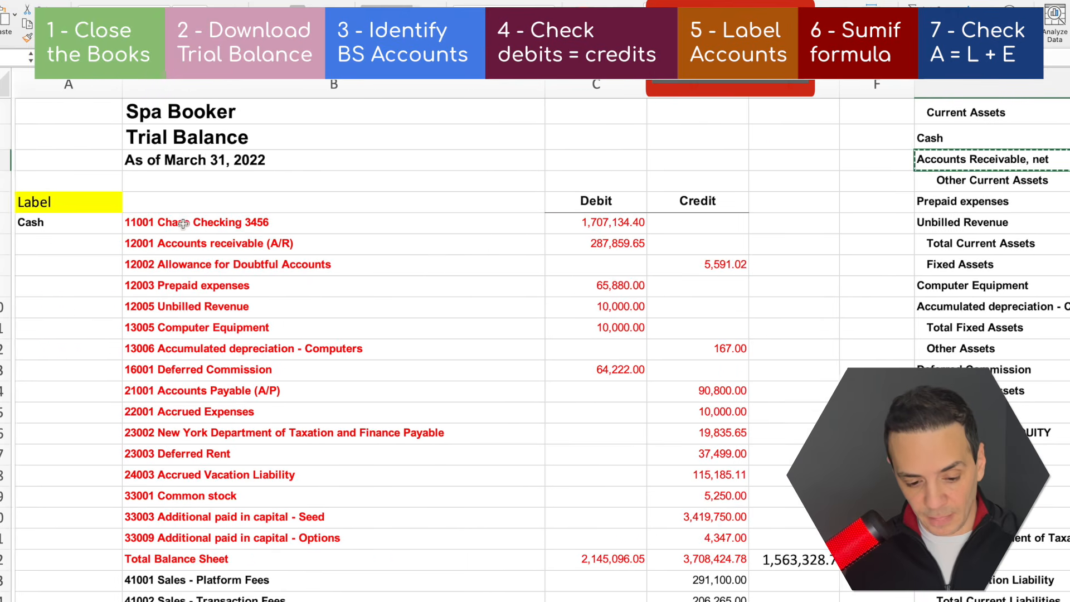
left_click(52, 250)
key("super+v")
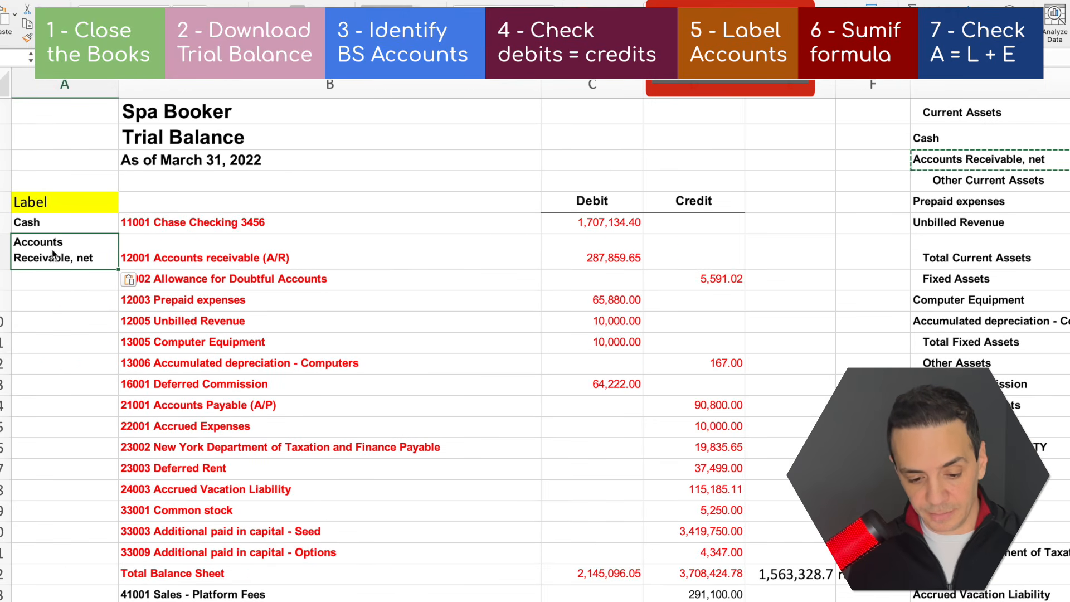
left_click(283, 283)
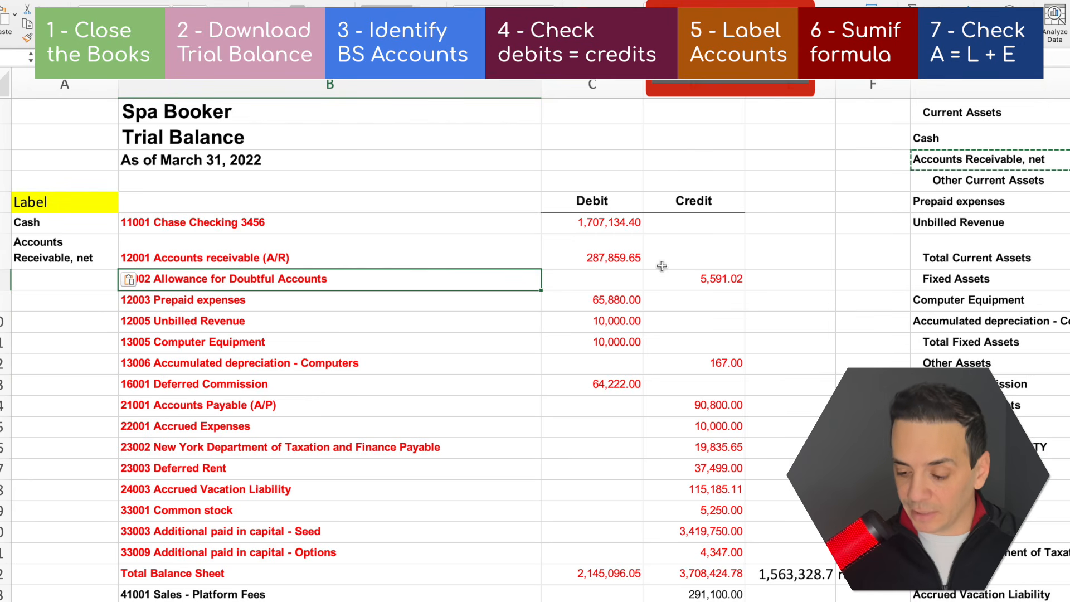
left_click(80, 287)
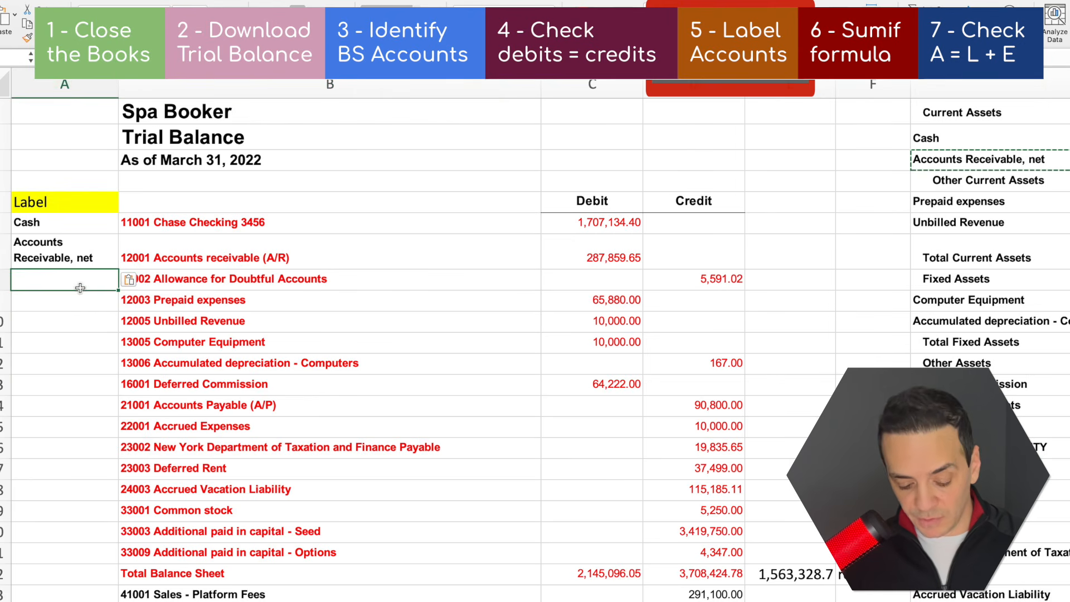
key("ctrl+v")
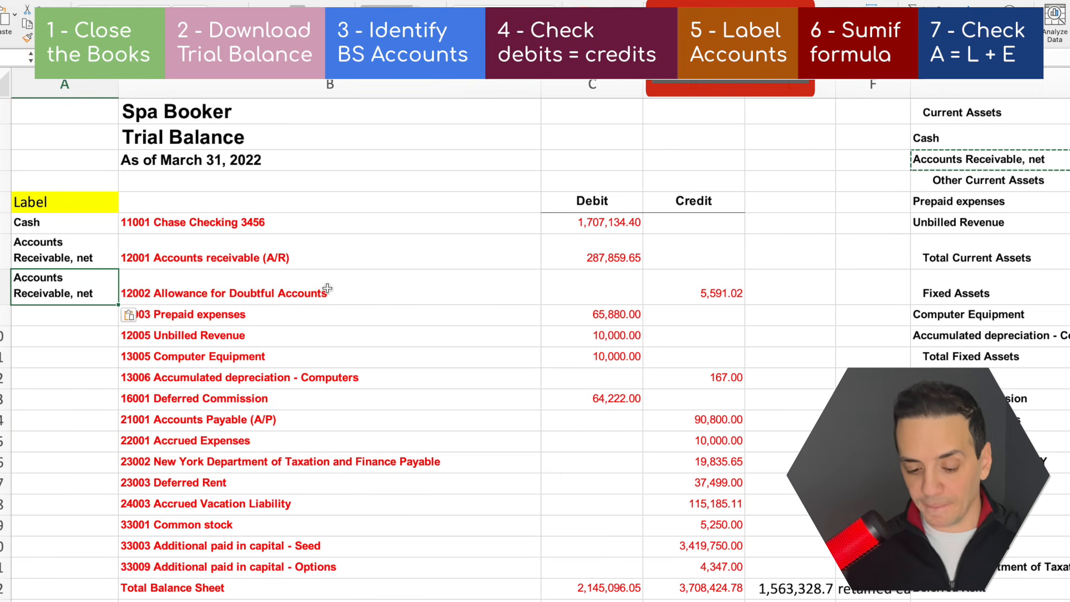
Copy the labels "Prepaid expenses" and "Unbilled Revenue" from column G beside their matching accounts in A9 and A10
scroll(440, 251, "right", 9)
left_click(432, 202)
key("super+c")
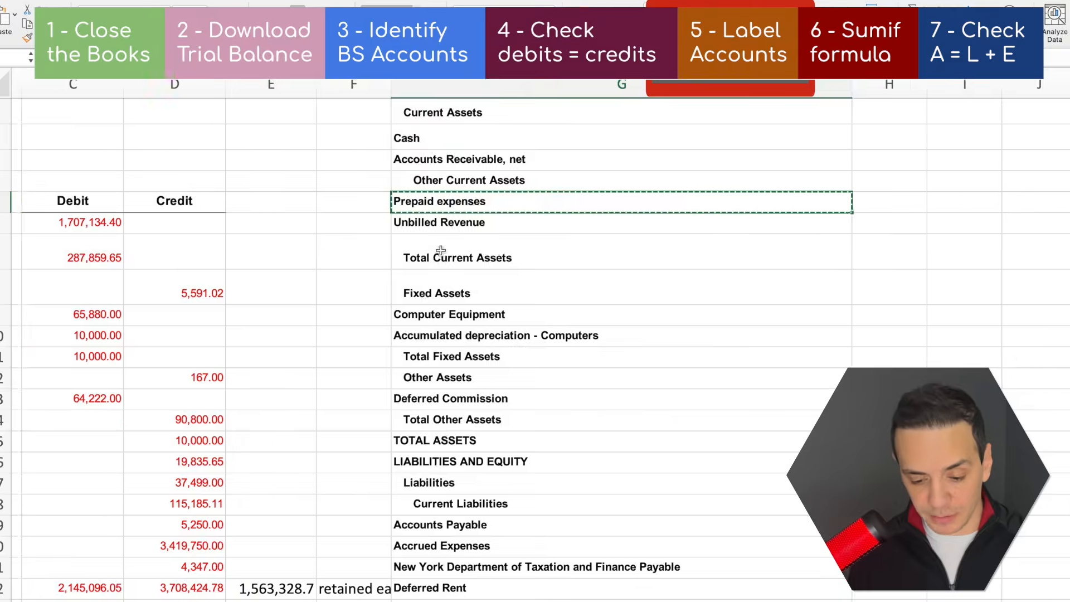
scroll(440, 251, "left", 9)
left_click(66, 314)
key("super+v")
left_click(947, 226)
key("super+c")
left_click(66, 337)
key("super+v")
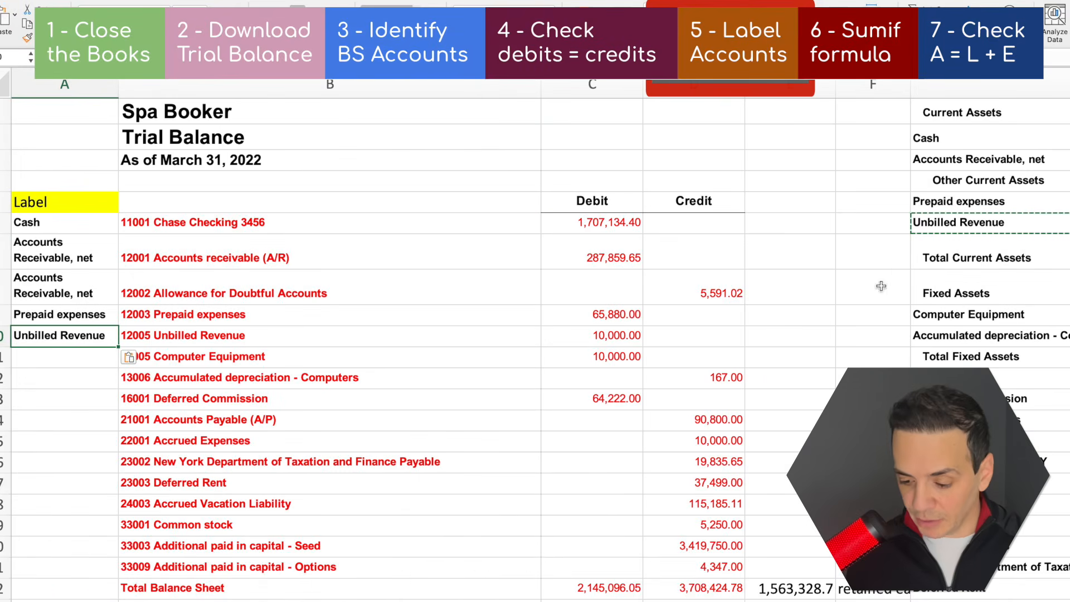
Copy "Computer Equipment" from column G as the label for Computer Equipment and Accumulated depreciation - Computers in A11 and A12
scroll(725, 295, "right", 9)
left_click(647, 299)
left_click(641, 315)
key("super+c")
scroll(613, 317, "left", 9)
left_click(60, 362)
key("super+v")
left_click(61, 388)
Label the 16001 Deferred Commission account in A13 with "Deferred Commission" copied from column G
key("super+v")
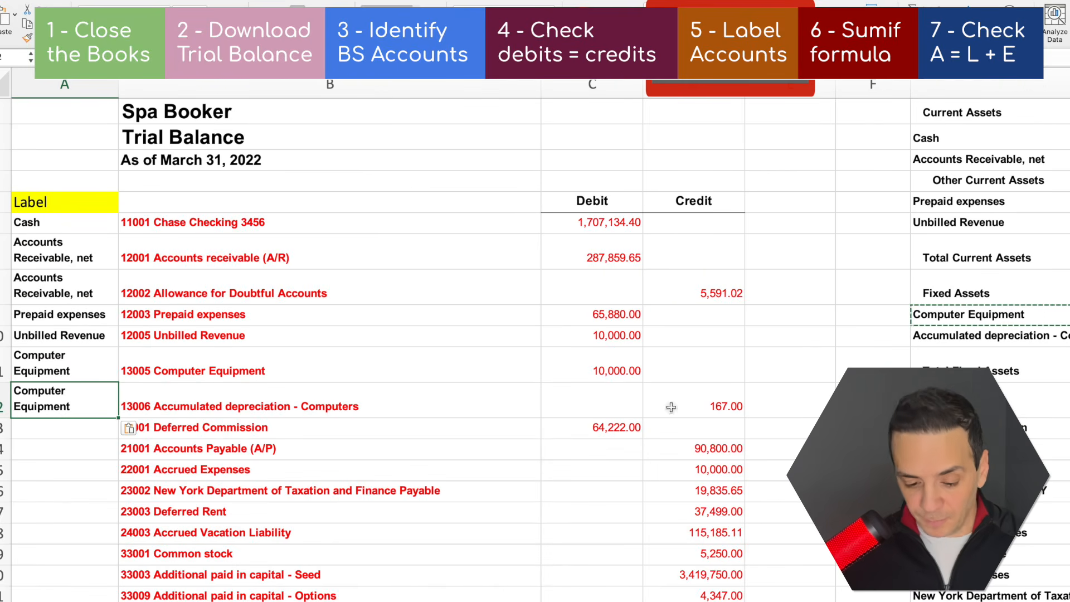
left_click(947, 428)
key("super+c")
scroll(613, 429, "left", 9)
left_click(64, 429)
key("super+v")
Copy the labels "Accounts Payable" and "Accrued Expenses" from column G beside their matching accounts in A14 and A15
left_click(947, 494)
key("super+c")
left_click(81, 420)
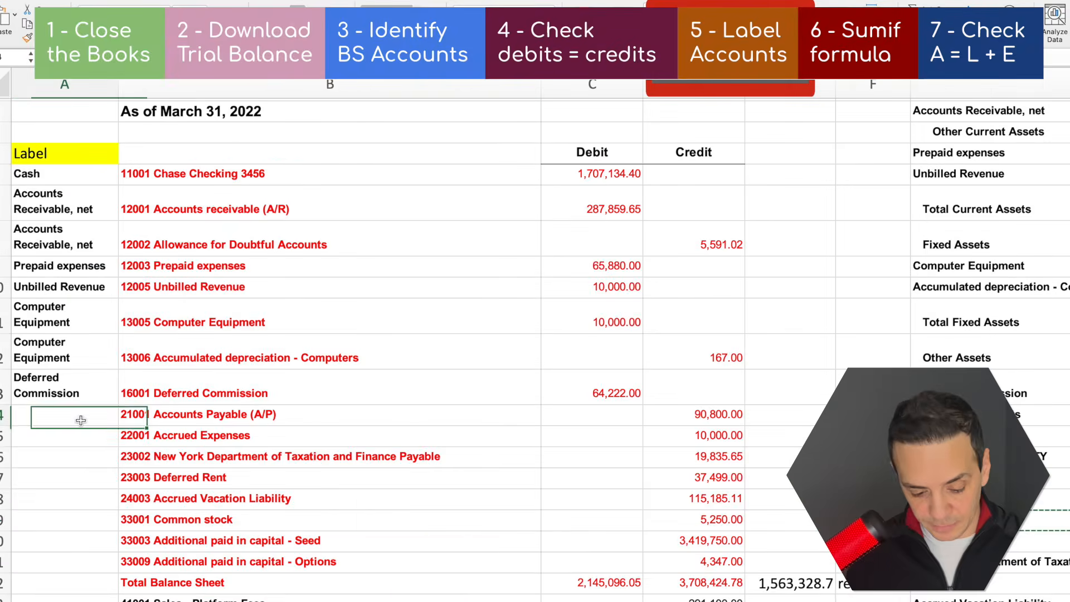
key("super+v")
left_click(948, 514)
key("super+c")
left_click(76, 414)
key("super+v")
Copy "New York Department of Taxation and Finance Payable" from column G as the label in A16
left_click(613, 538)
key("super+c")
left_click(67, 453)
key("super+v")
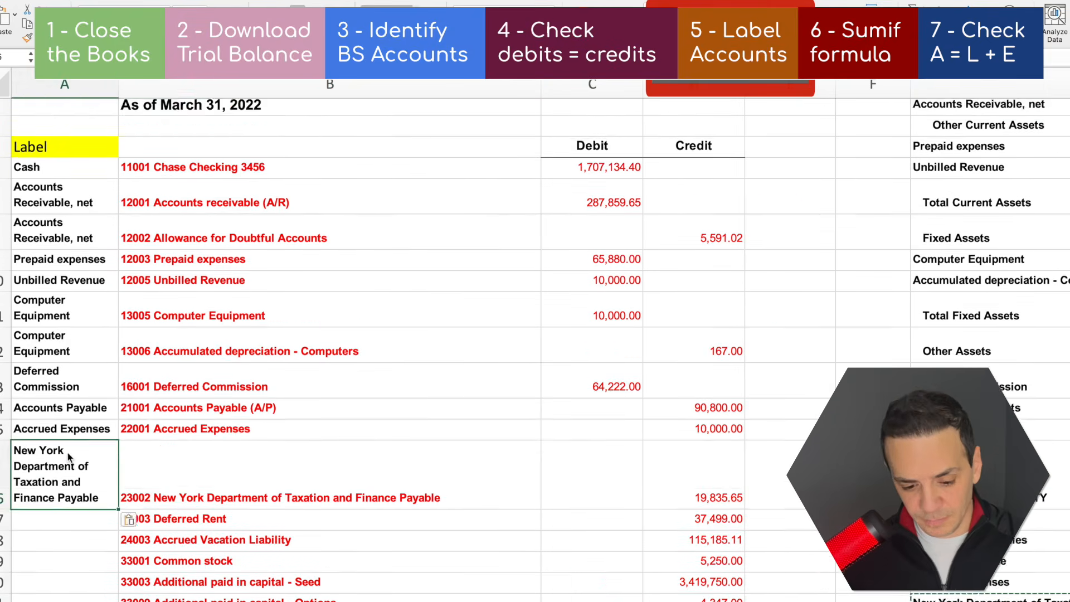
Copy "Deferred Rent" from column G as the label beside Deferred Rent and Accrued Vacation Liability in A17 and A18
left_click(182, 408)
left_click(613, 496)
key("super+c")
left_click(83, 393)
key("super+v")
left_click(182, 412)
left_click(592, 447)
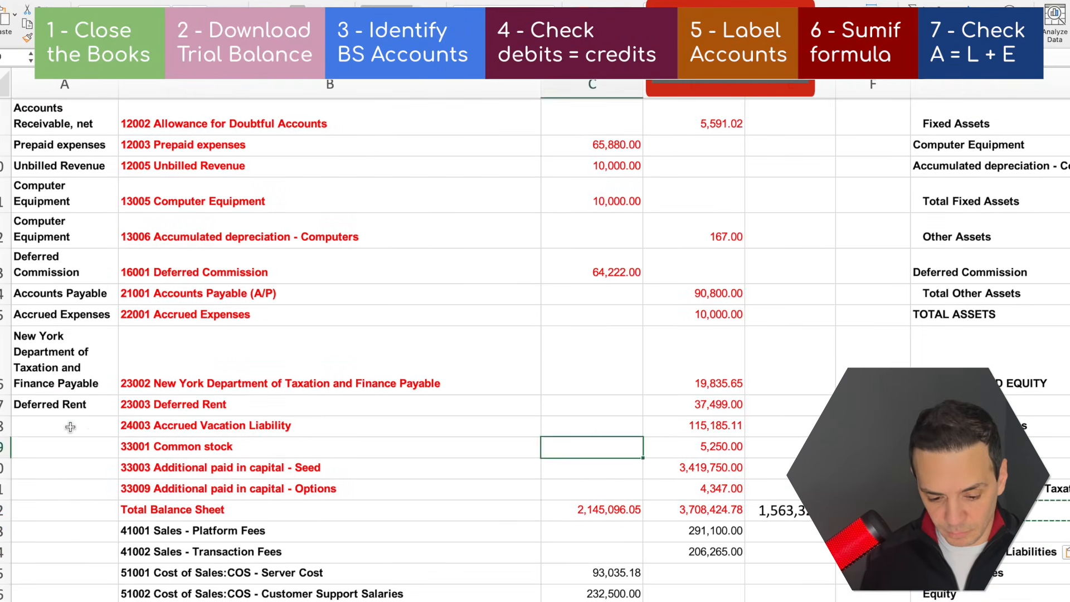
left_click(70, 428)
key("super+v")
Copy the labels "Common stock", "Additional paid in capital - Seed" and "Additional paid in capital - Options" from column G into A19:A21
scroll(70, 427, "down", 3)
left_click_drag(948, 485, 947, 527)
left_click(65, 316)
key("super+v")
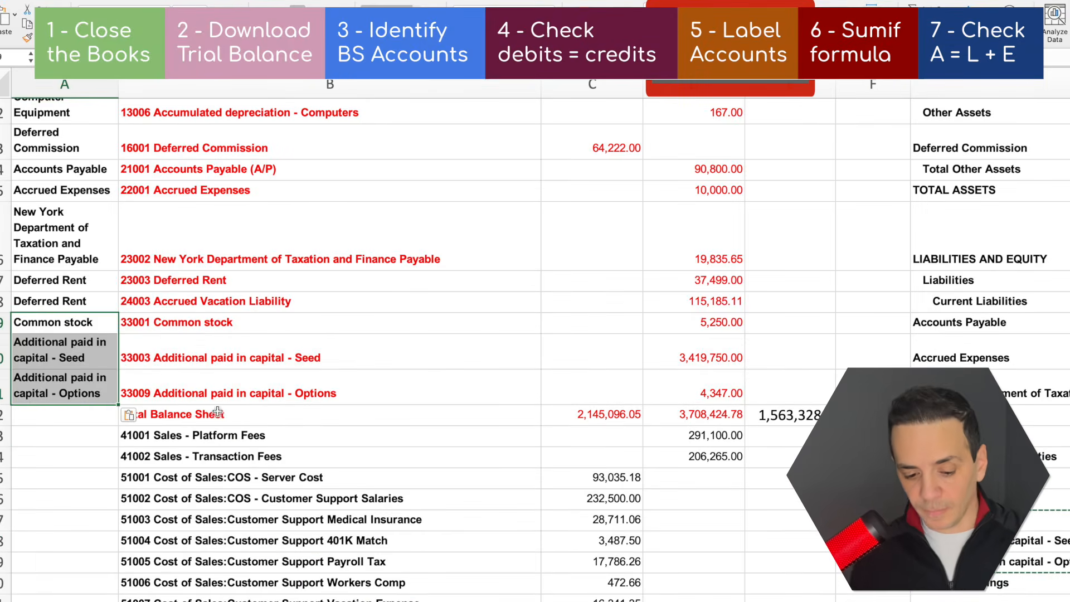
Review the labels in column A against the account names, from Cash through Computer Equipment
scroll(248, 375, "up", 8)
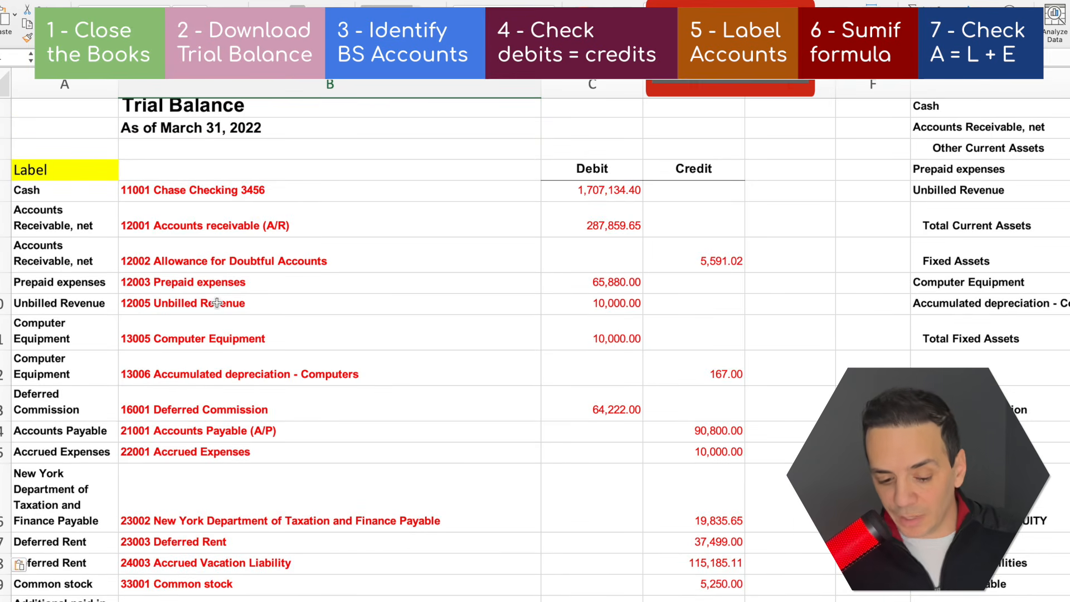
left_click(217, 303)
left_click(85, 186)
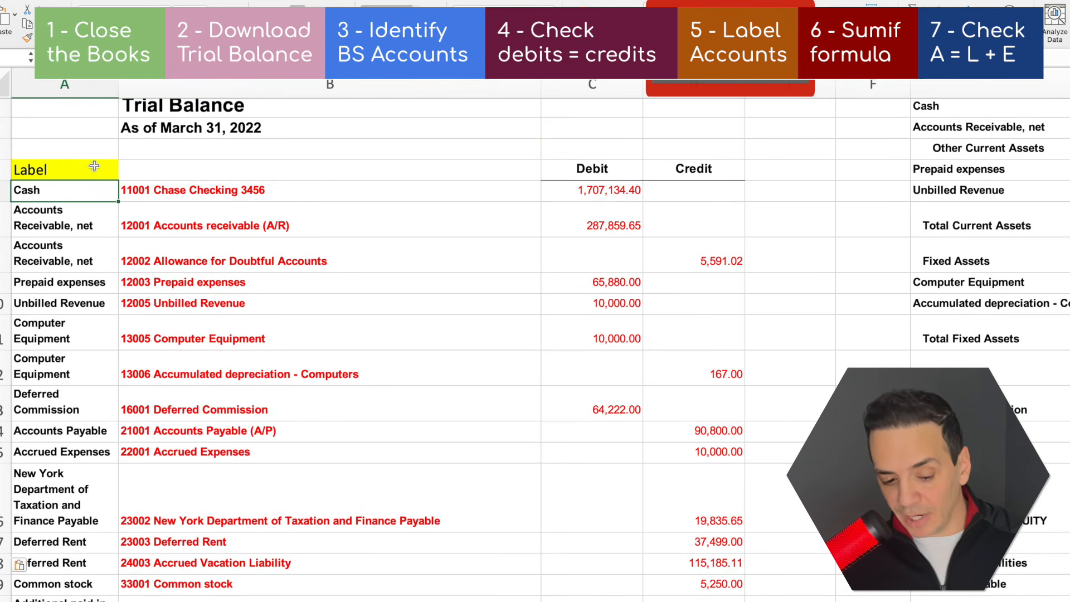
left_click(94, 166)
left_click(87, 243)
left_click(78, 285)
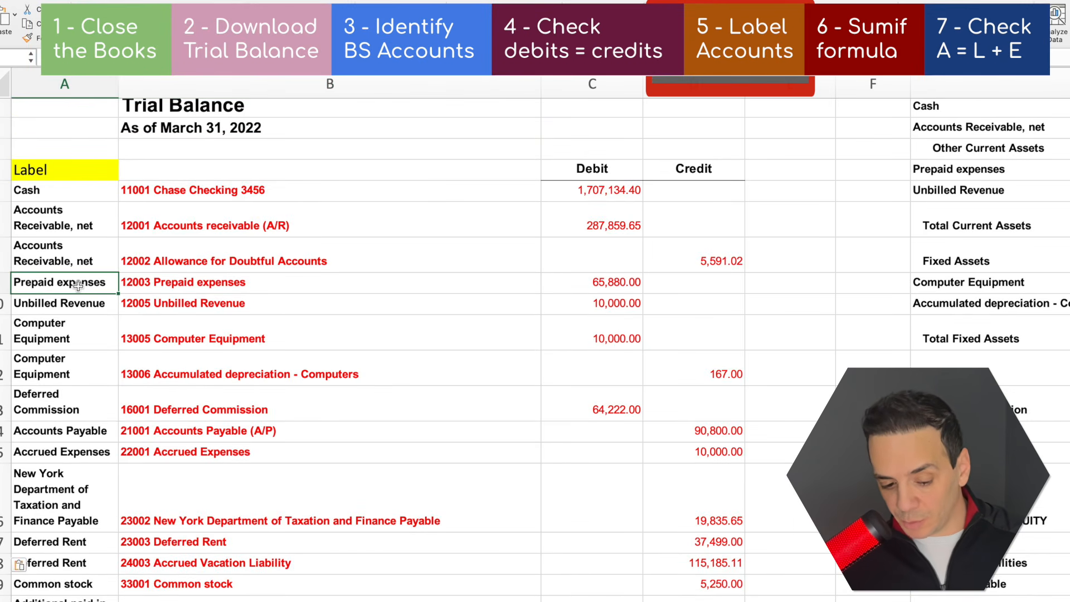
left_click(77, 306)
left_click(68, 337)
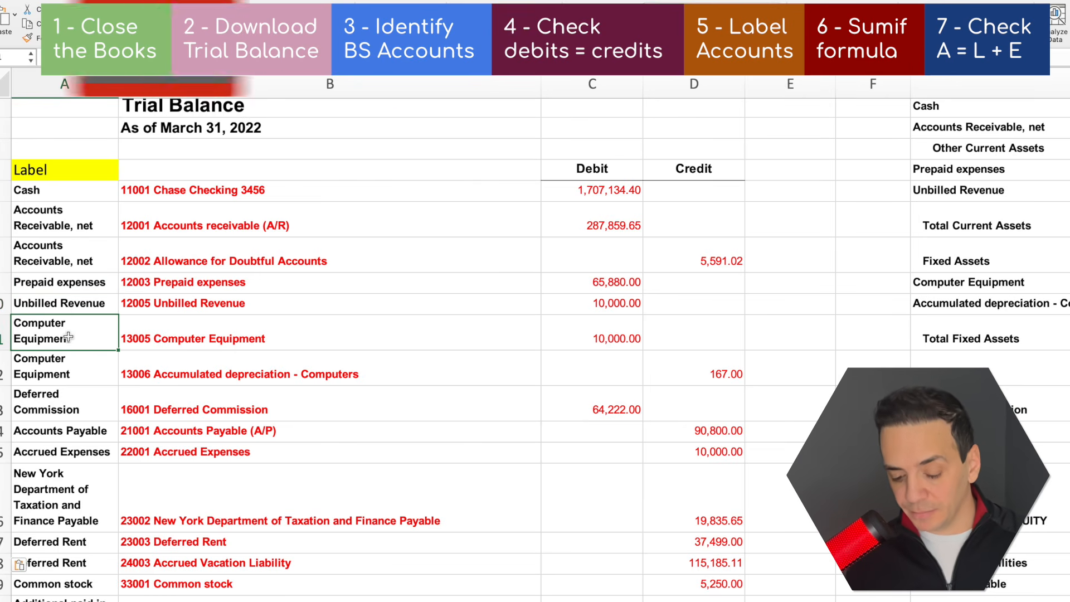
Enter a SUMIF in column H beside Cash, with column A as range, the Cash cell as criteria and Debit column C as sum range
scroll(72, 267, "right", 10)
left_click(993, 139)
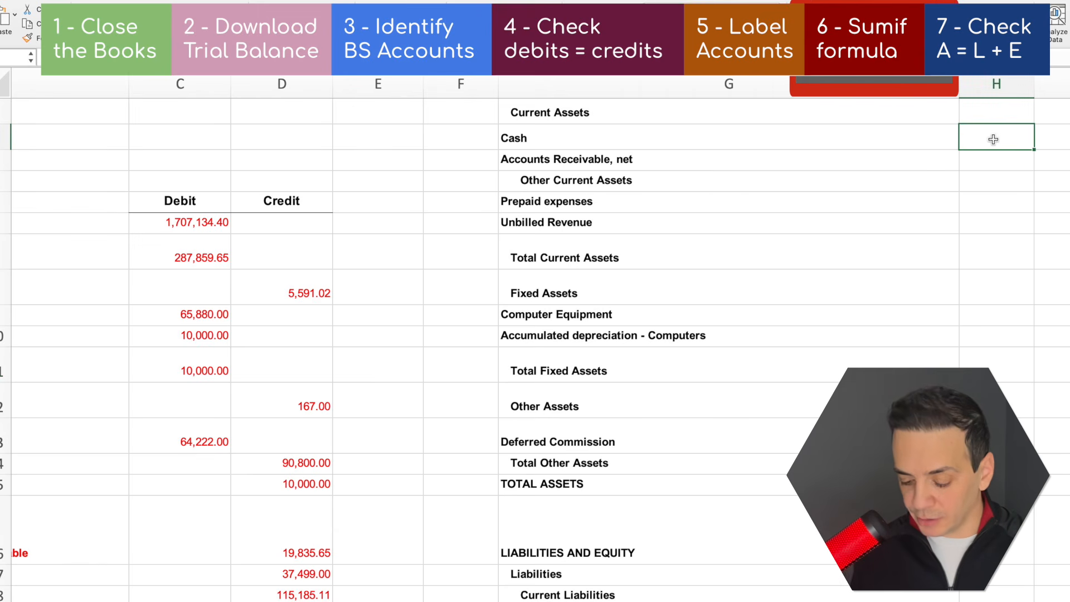
type("=sumif")
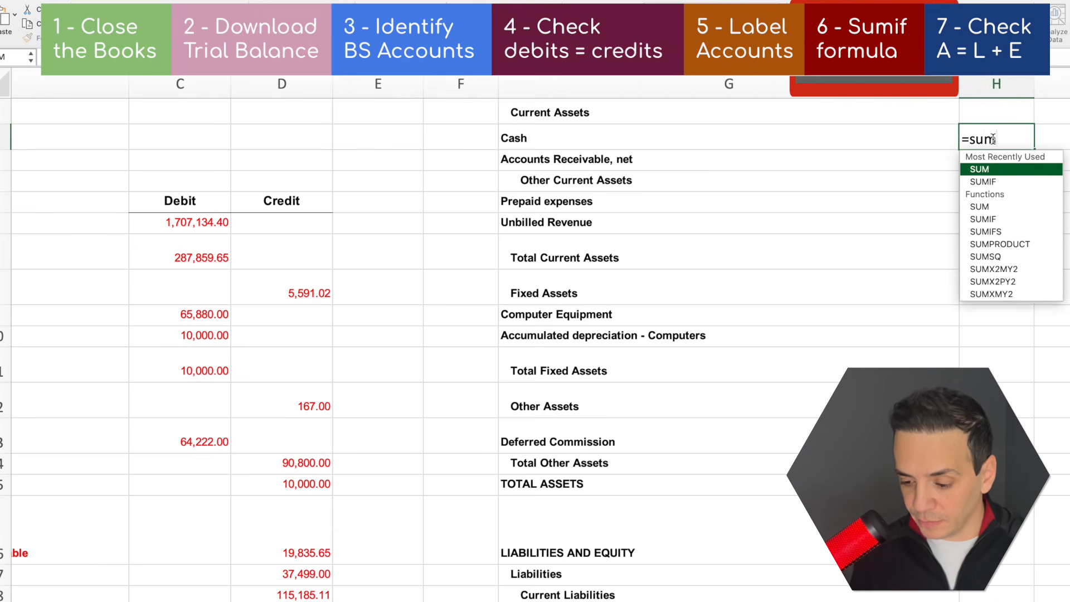
key("Tab")
scroll(773, 169, "left", 10)
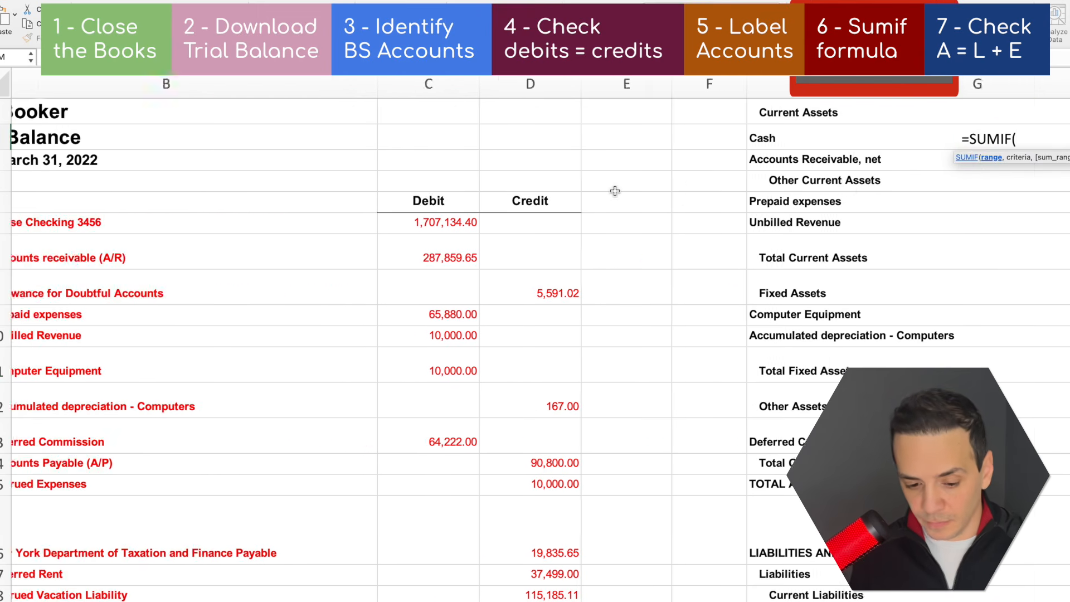
left_click(83, 90)
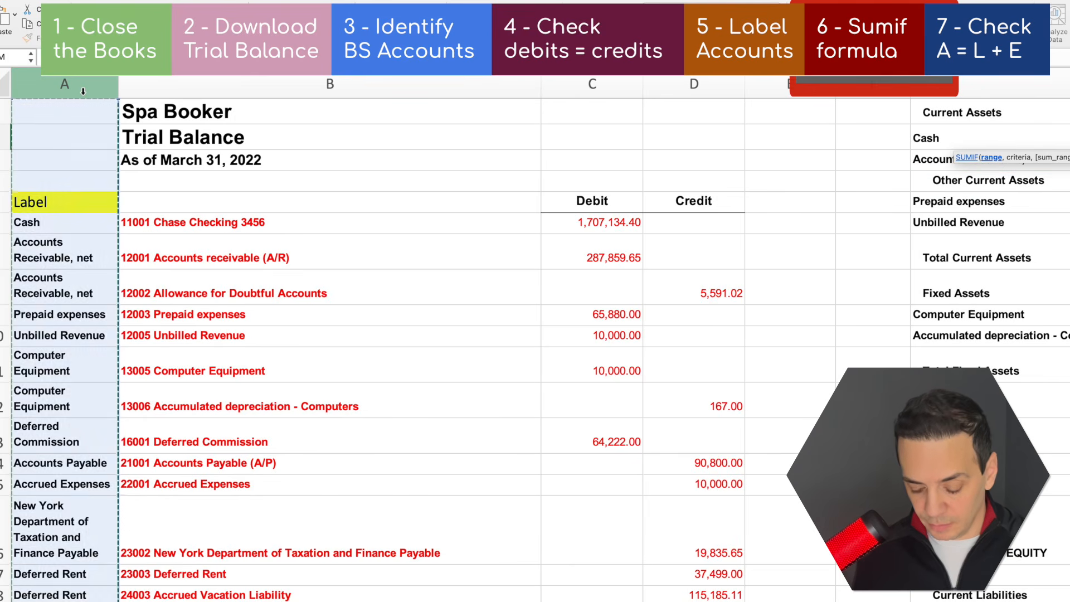
type(",")
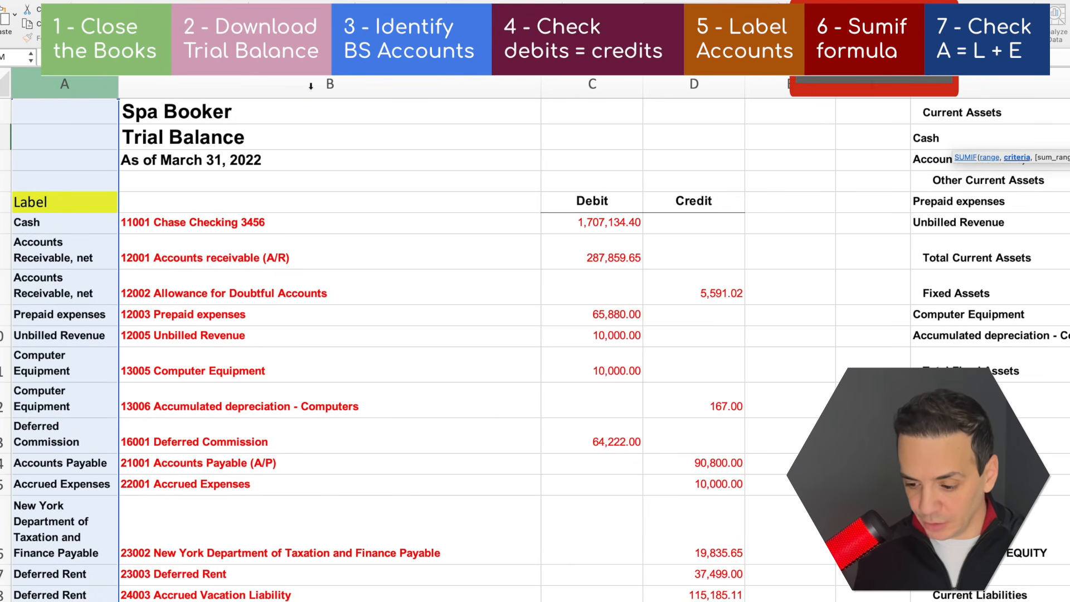
left_click(946, 144)
type(",")
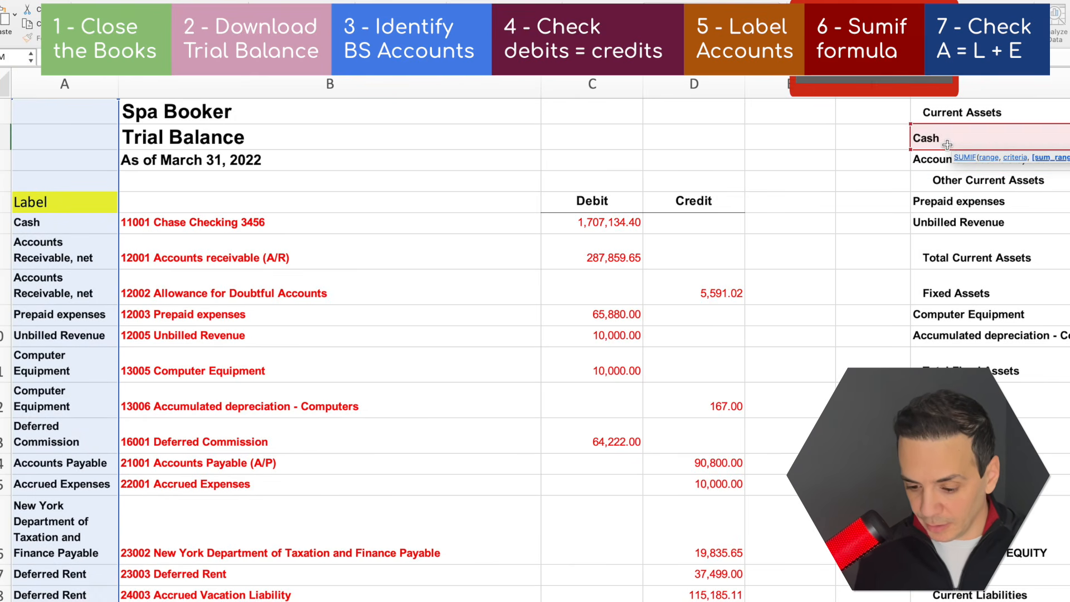
left_click(593, 86)
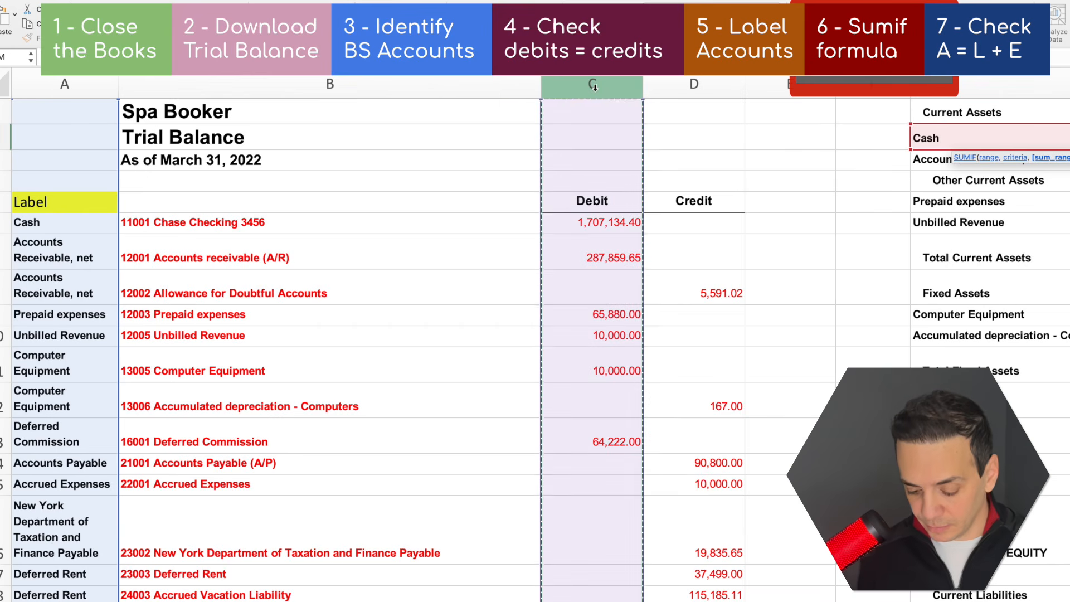
key("Return")
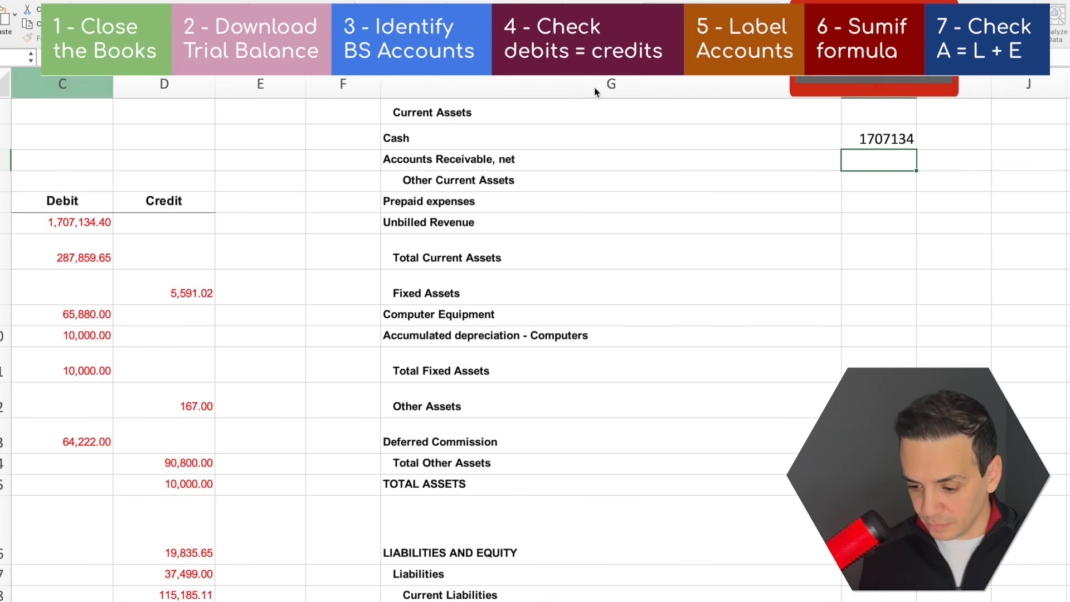
Format the Cash total as dollars with two decimals and fill its formula down to Accounts Receivable, net
left_click(874, 145)
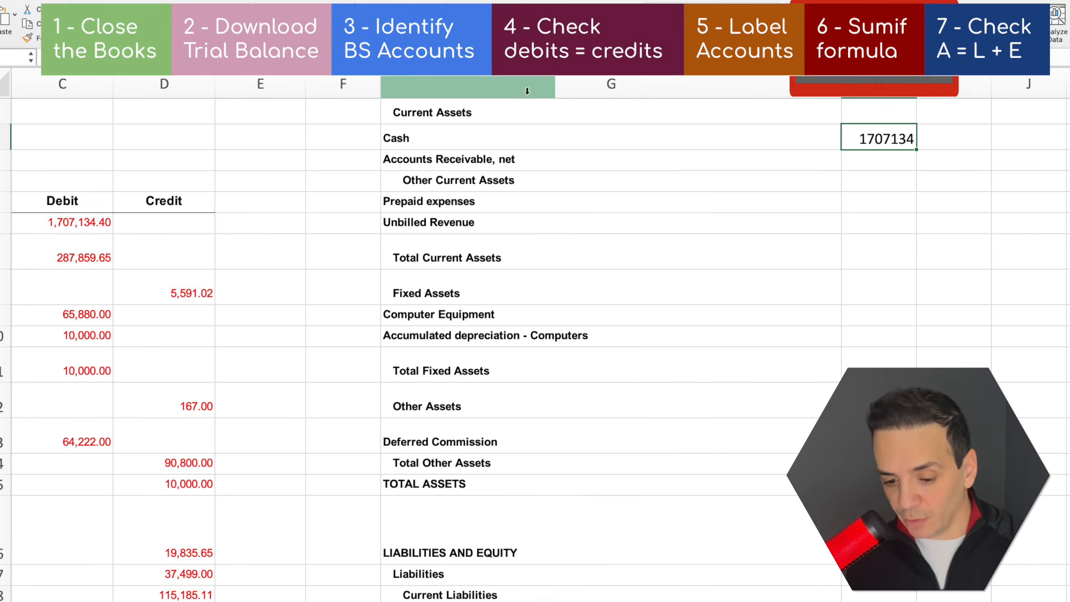
left_click(654, 35)
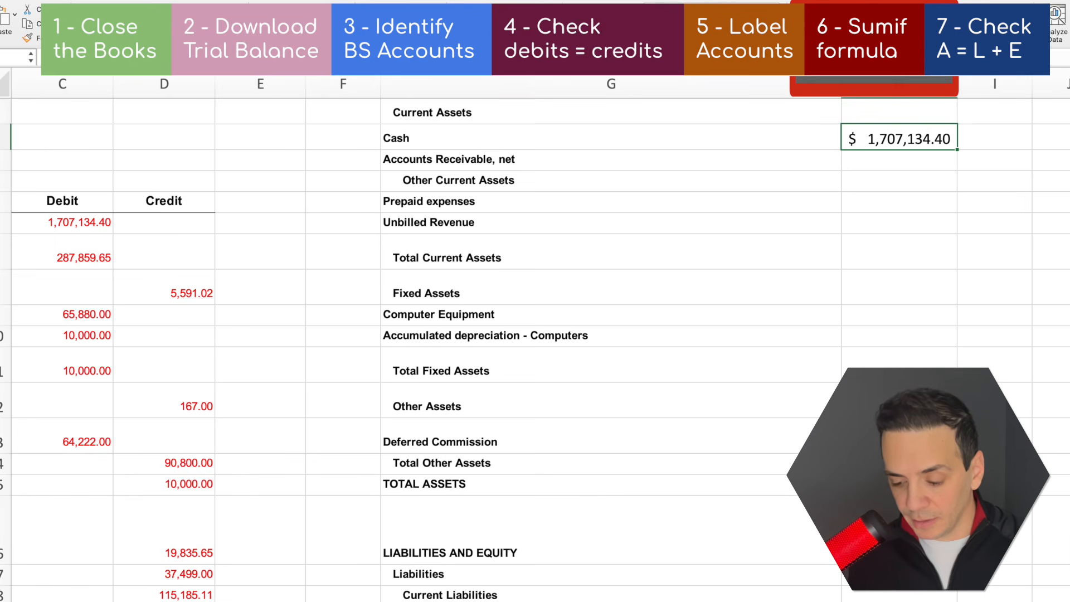
left_click(824, 216)
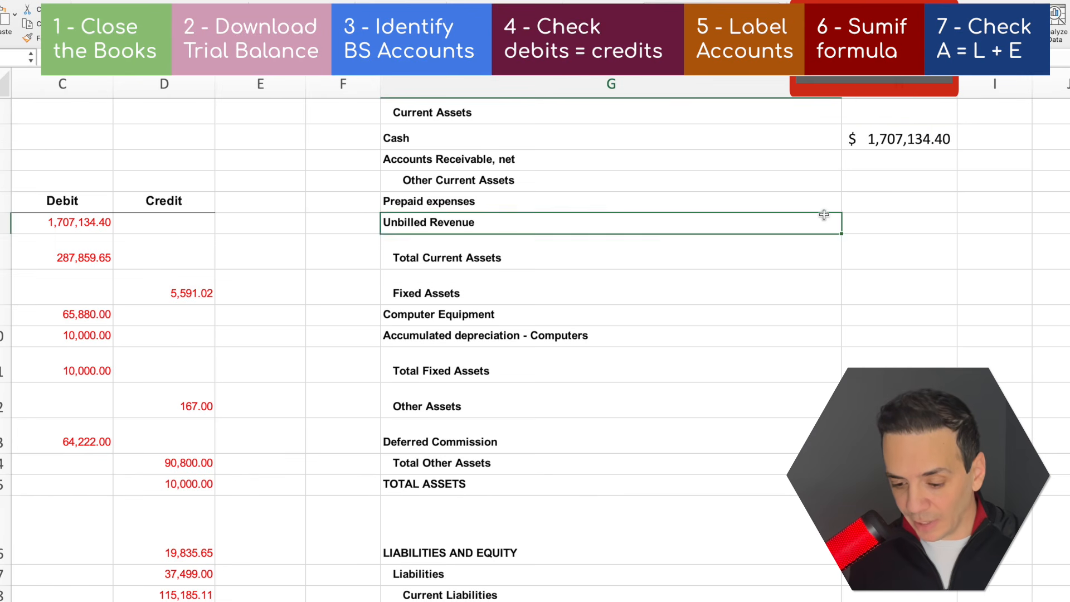
left_click(740, 138)
left_click(947, 140)
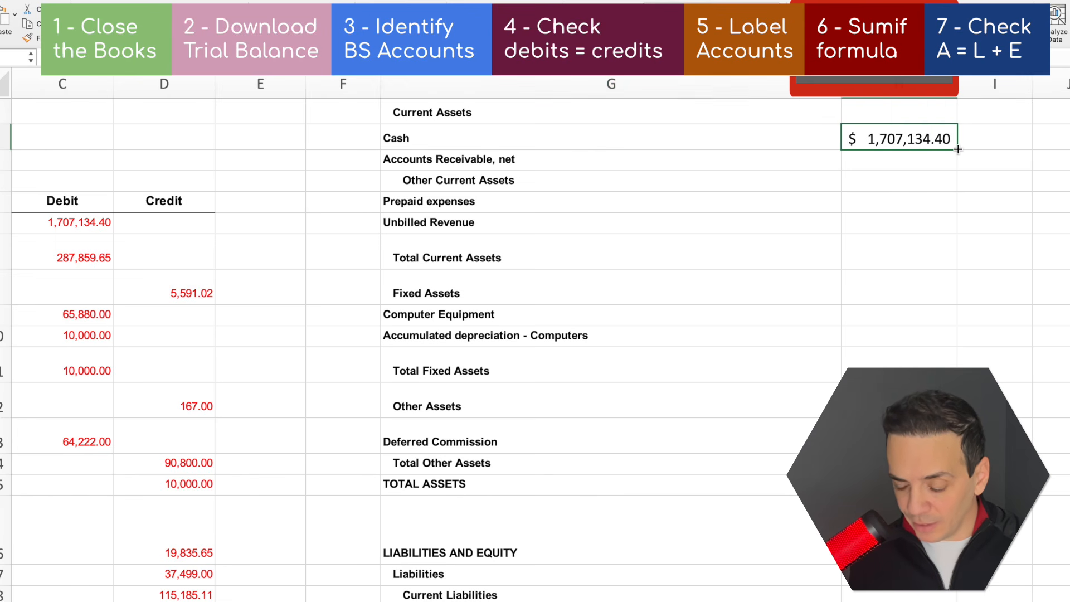
left_click_drag(957, 149, 956, 163)
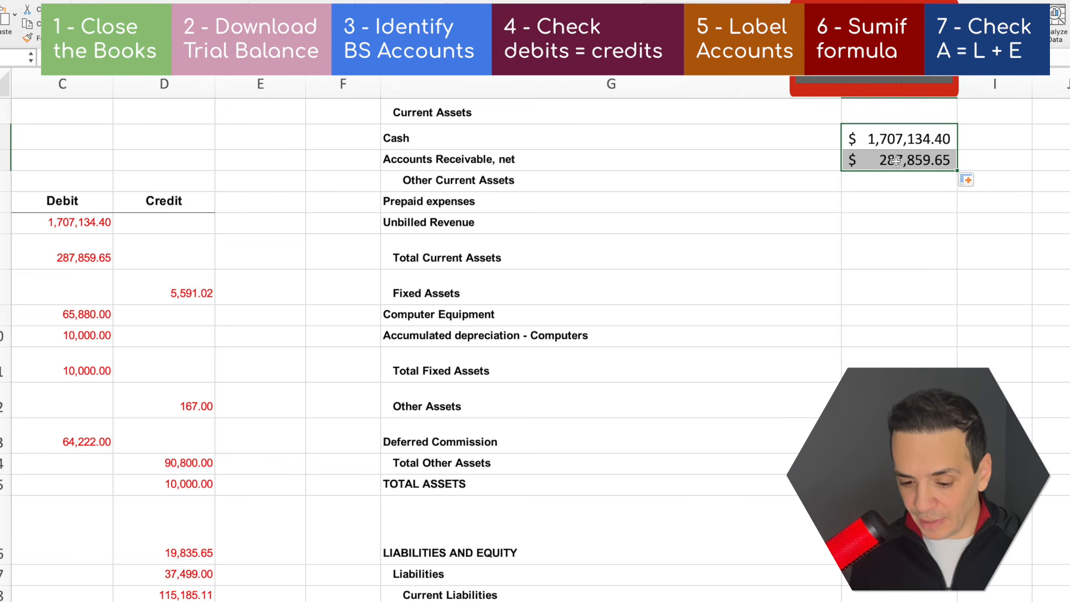
Compare the debit of Accounts receivable (A/R) and the credit of Allowance for Doubtful Accounts with their shared Accounts Receivable, net label
left_click(579, 160)
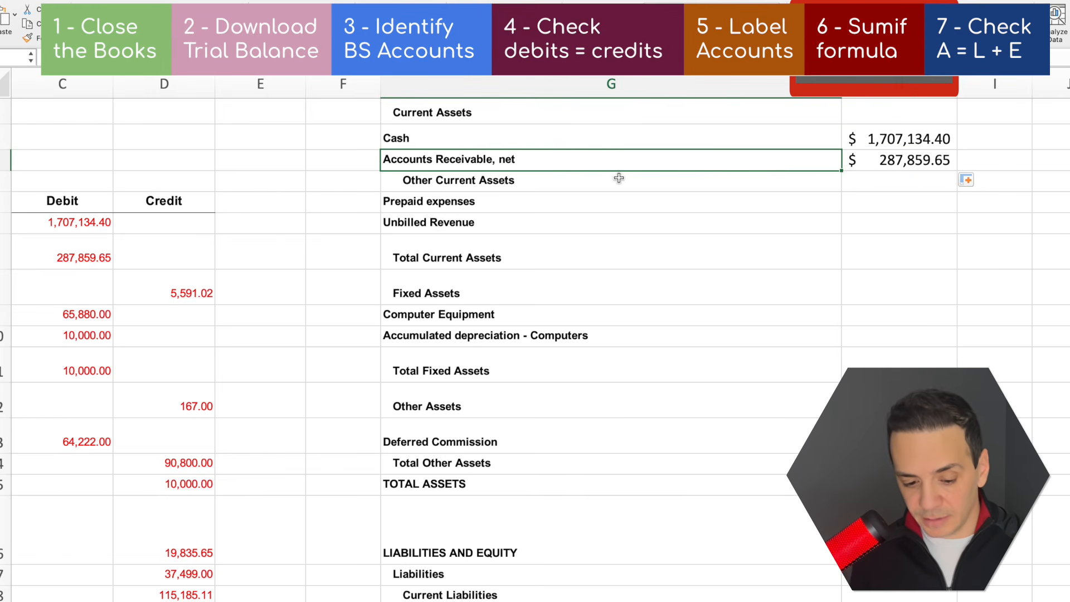
scroll(619, 178, "left", 8)
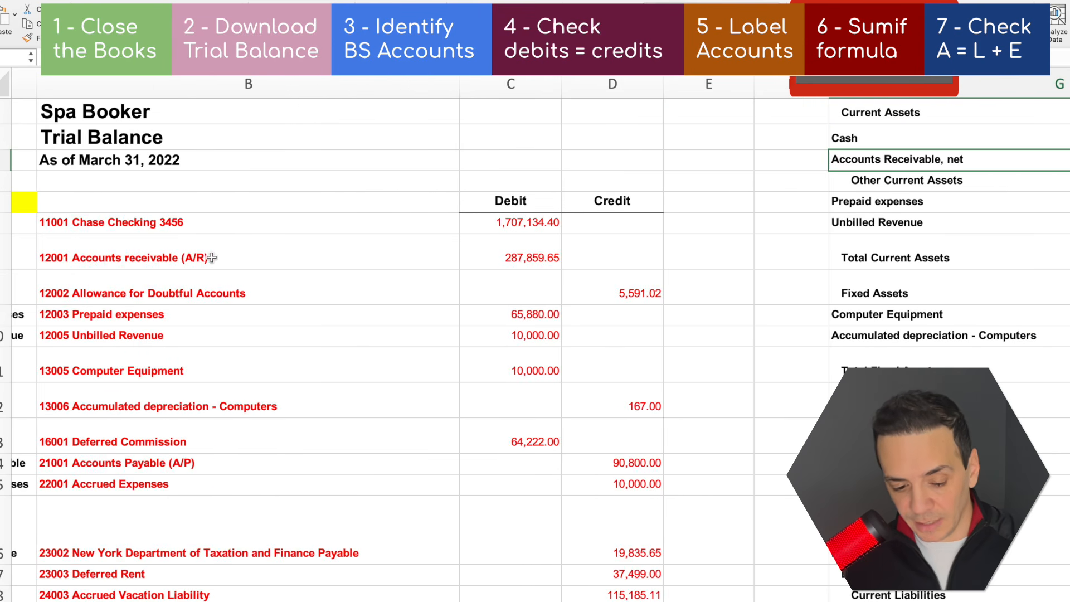
scroll(212, 257, "left", 2)
left_click(267, 258)
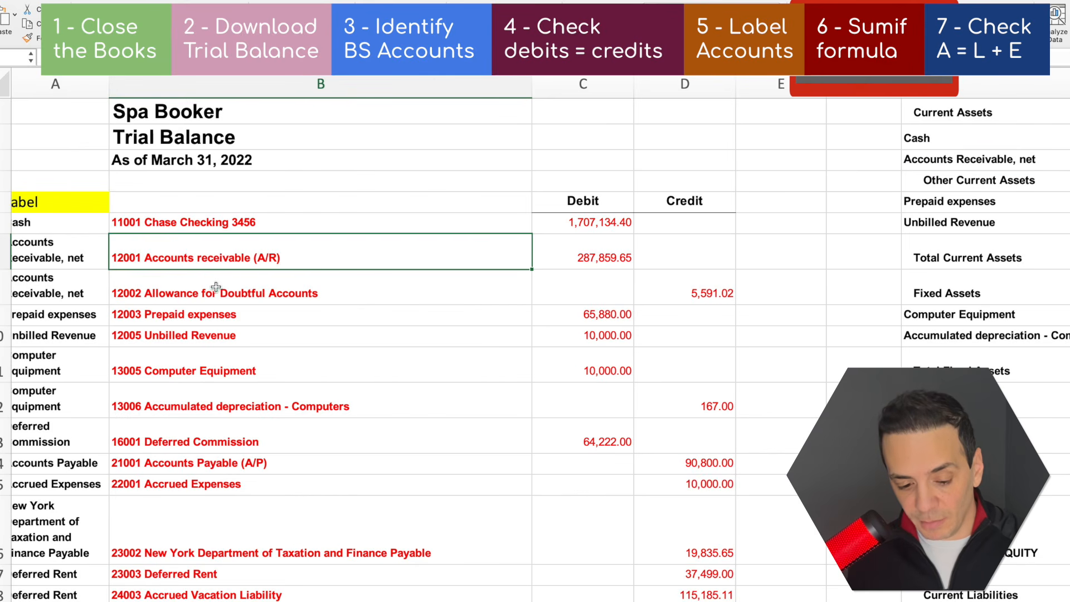
left_click(244, 290)
left_click(691, 286)
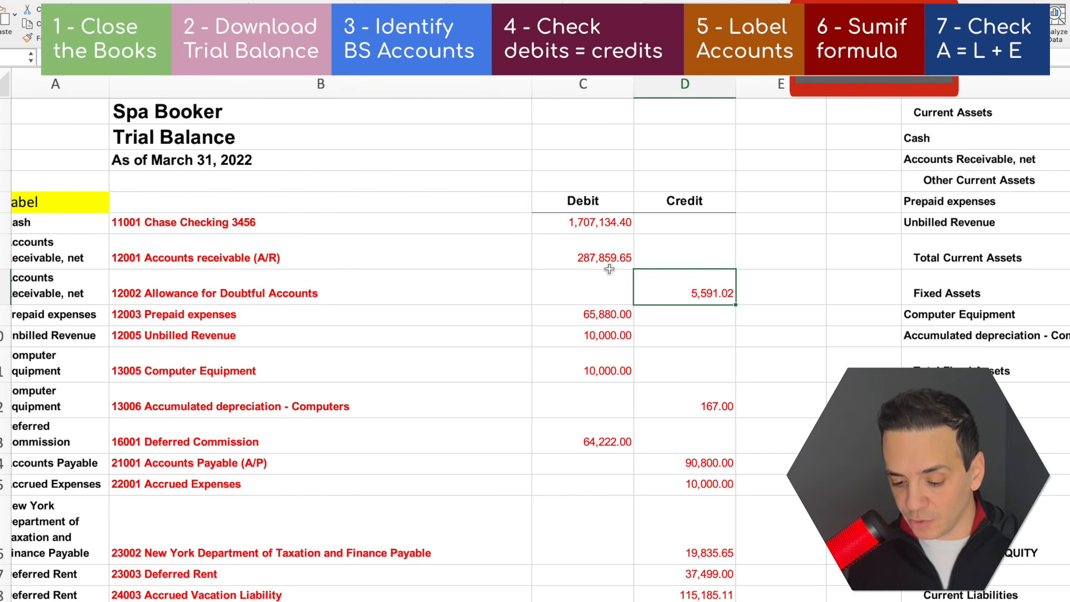
left_click(598, 256)
left_click(693, 293)
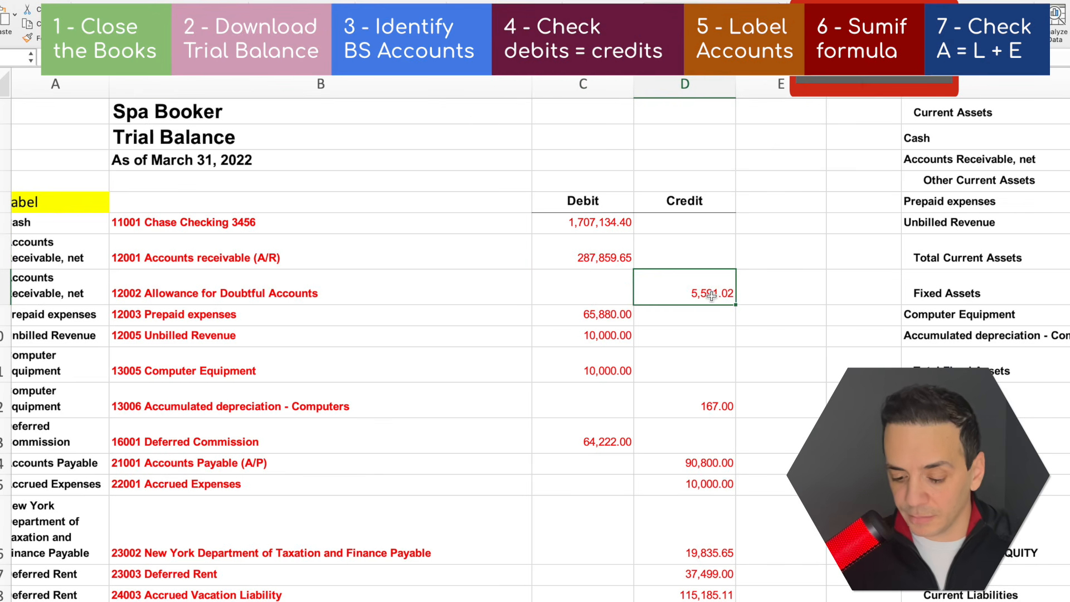
left_click(936, 223)
Extend the Accounts Receivable, net formula by subtracting a second SUMIF with column A as range, the same label as criteria and Credit column D as sum range
left_click(877, 161)
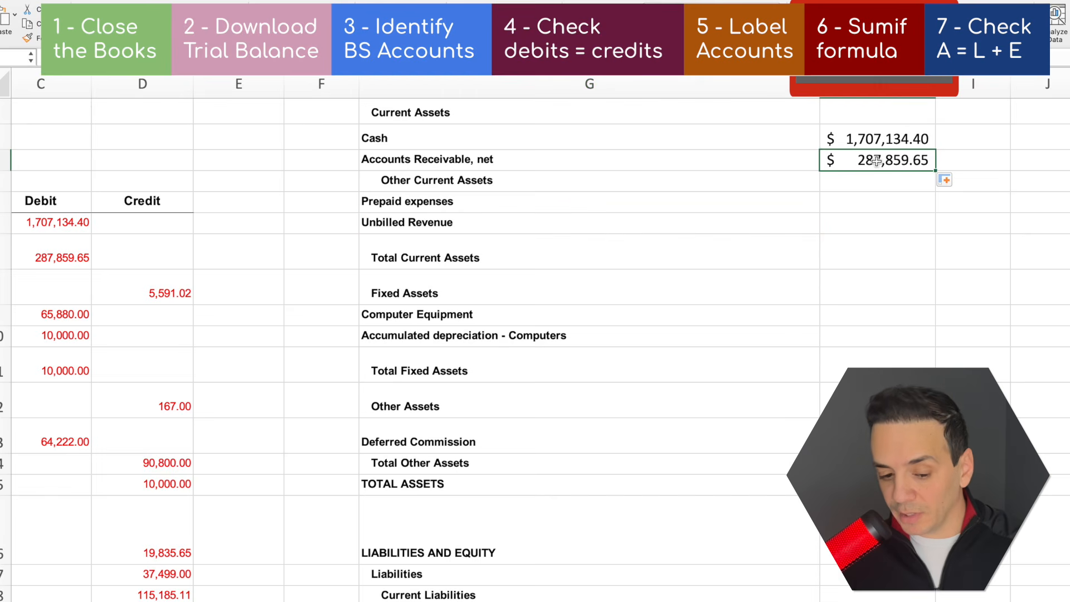
key("F2")
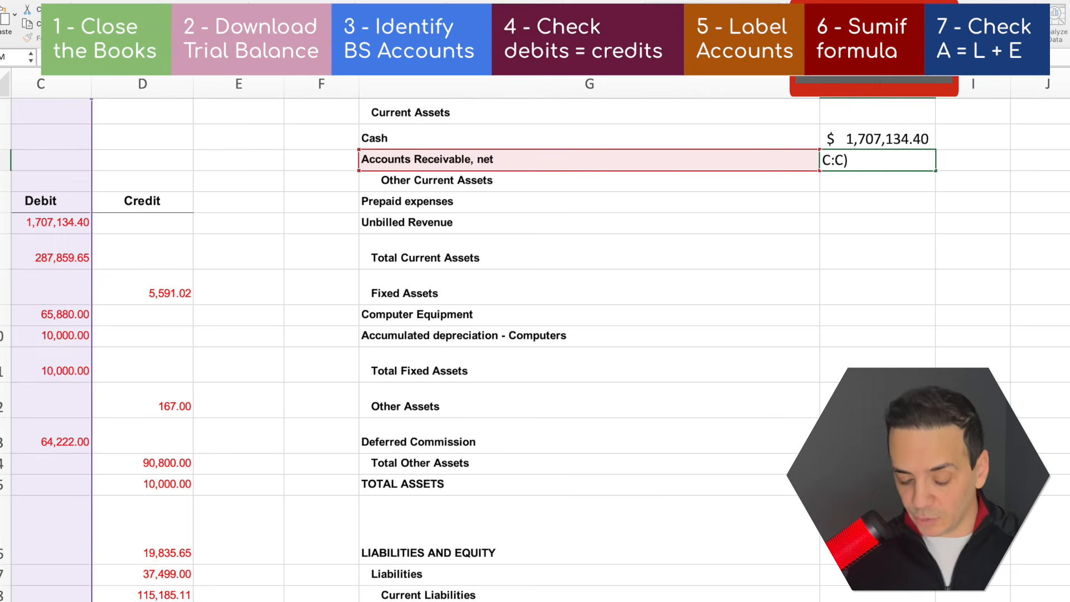
type("-su")
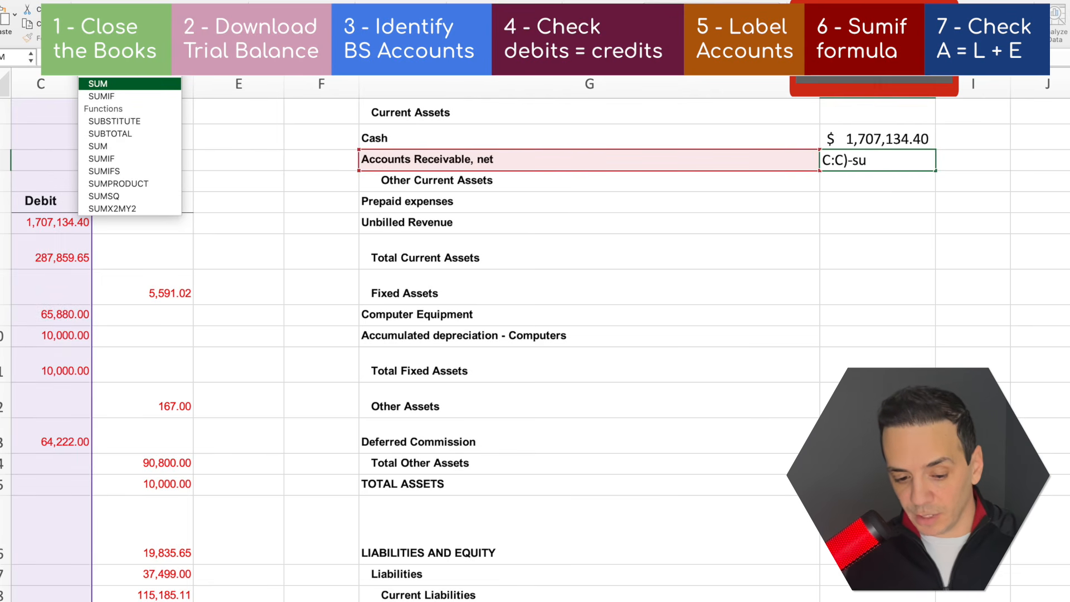
type("mi")
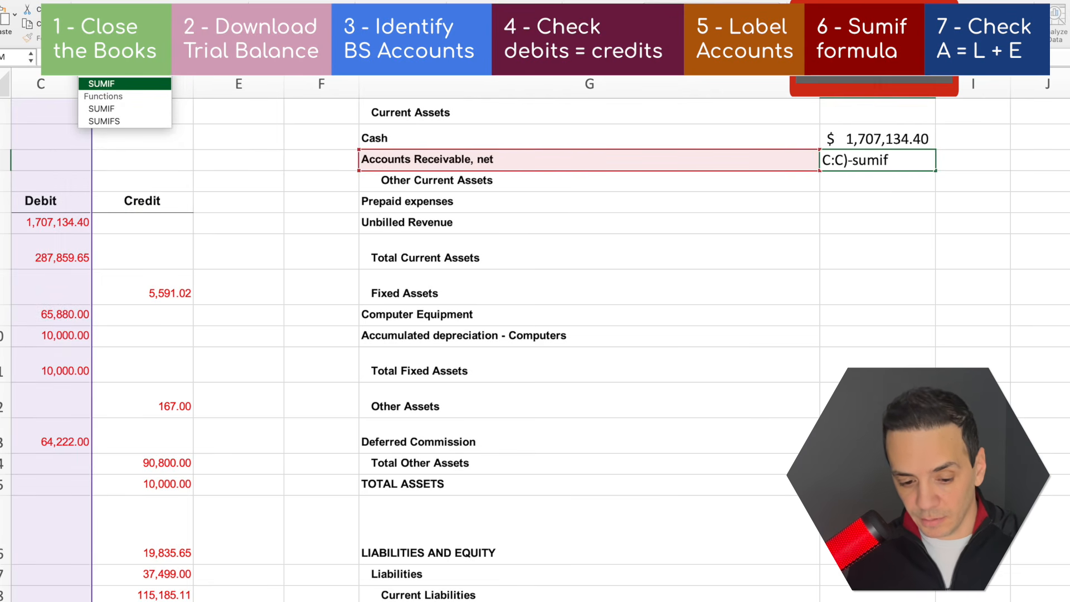
type("f")
double_click(115, 83)
scroll(473, 218, "left", 10)
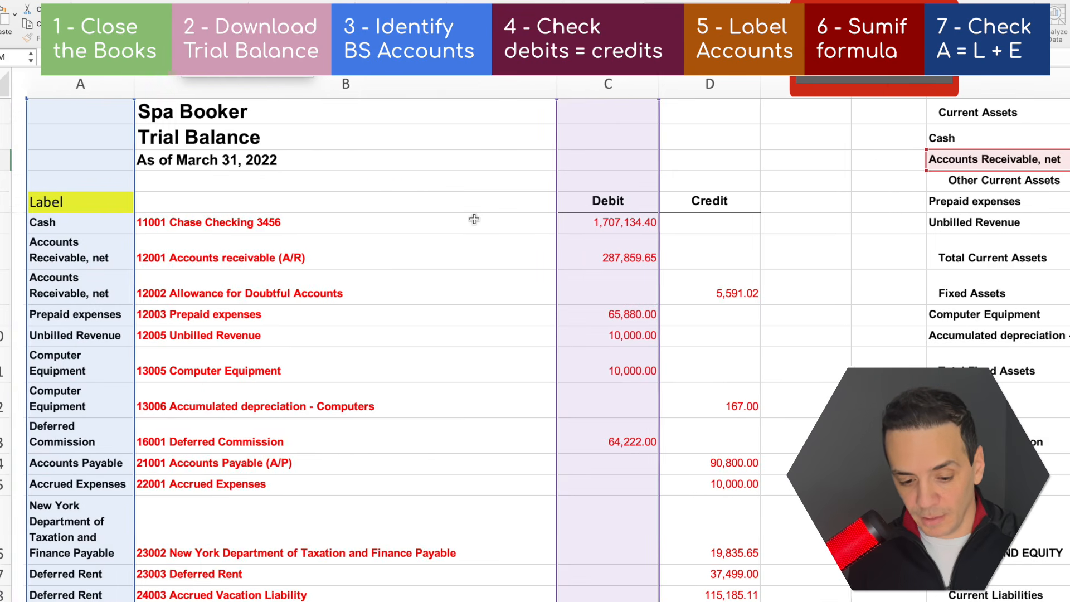
left_click(65, 84)
left_click(64, 84)
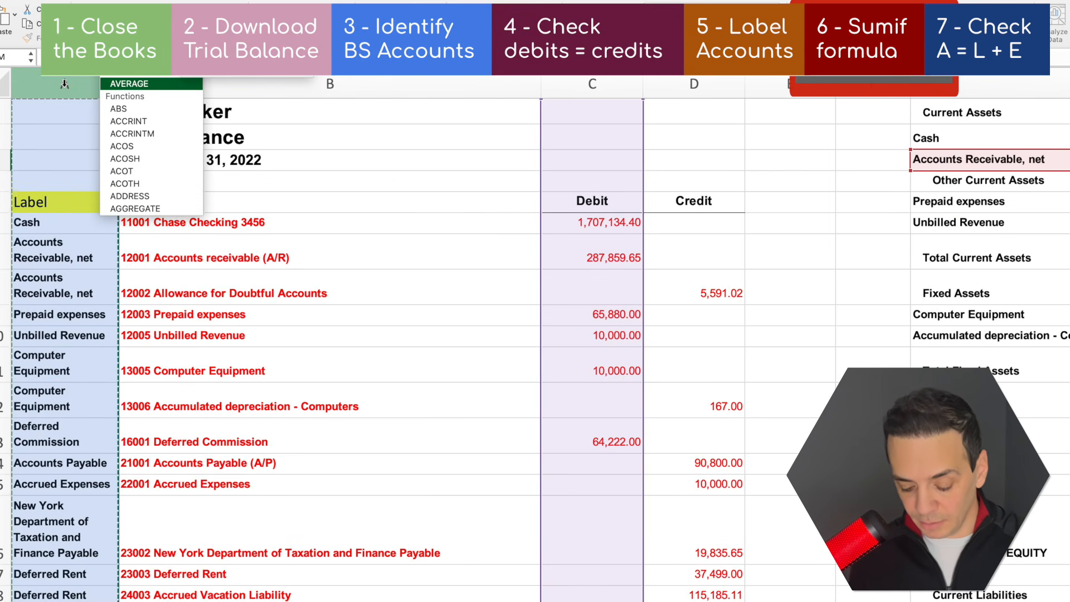
type(",")
scroll(734, 350, "right", 9)
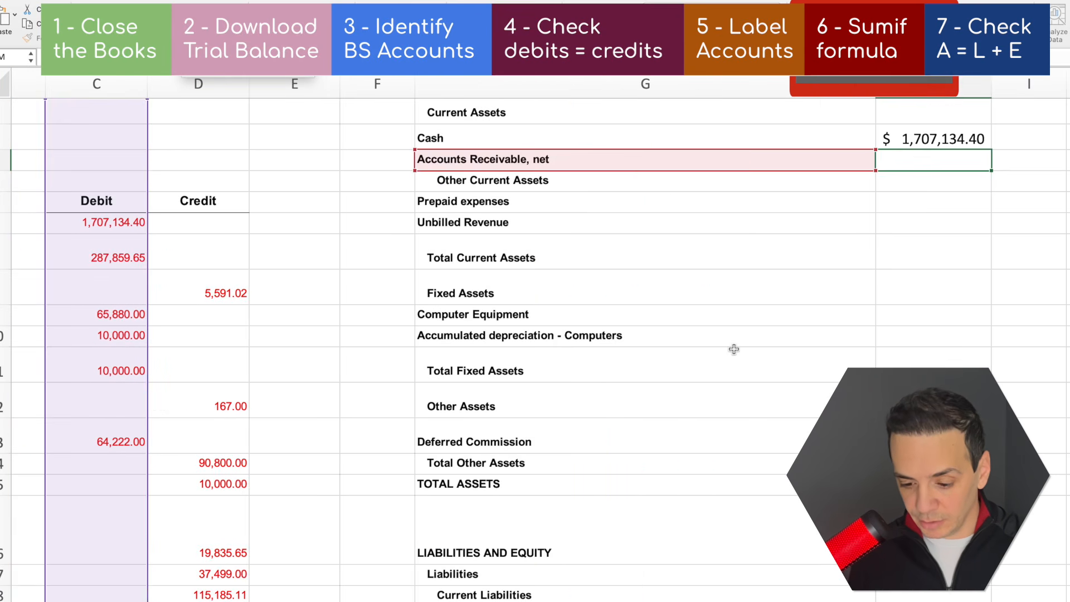
left_click(569, 164)
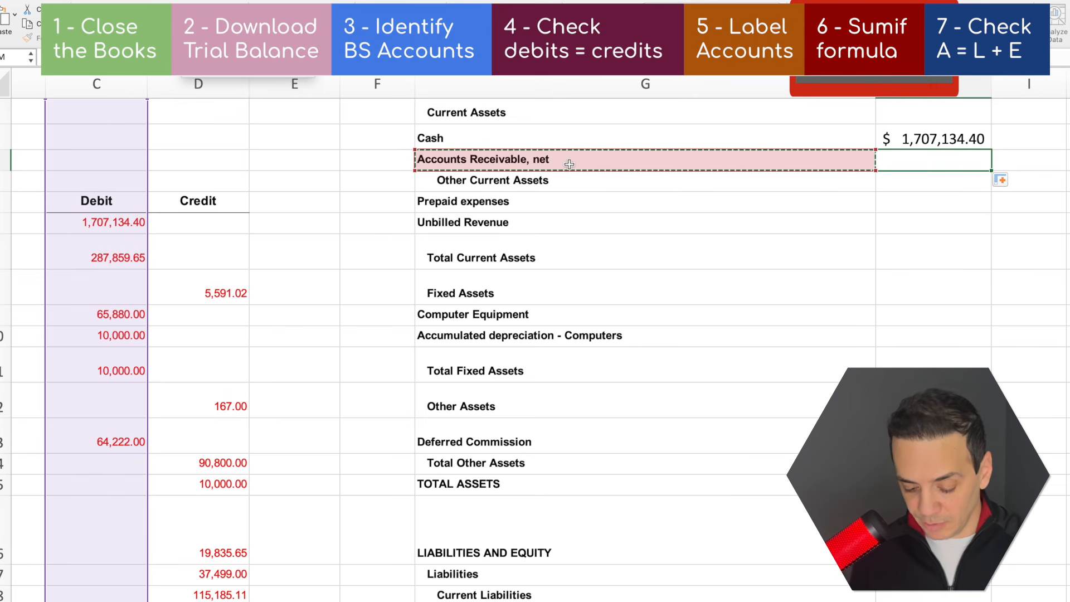
type(",")
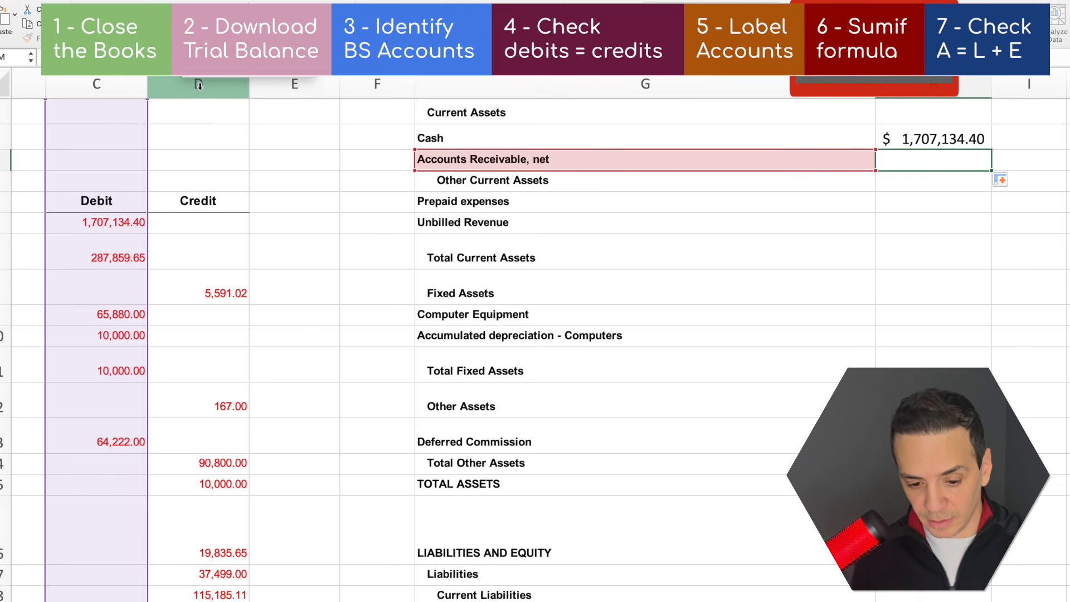
left_click(199, 85)
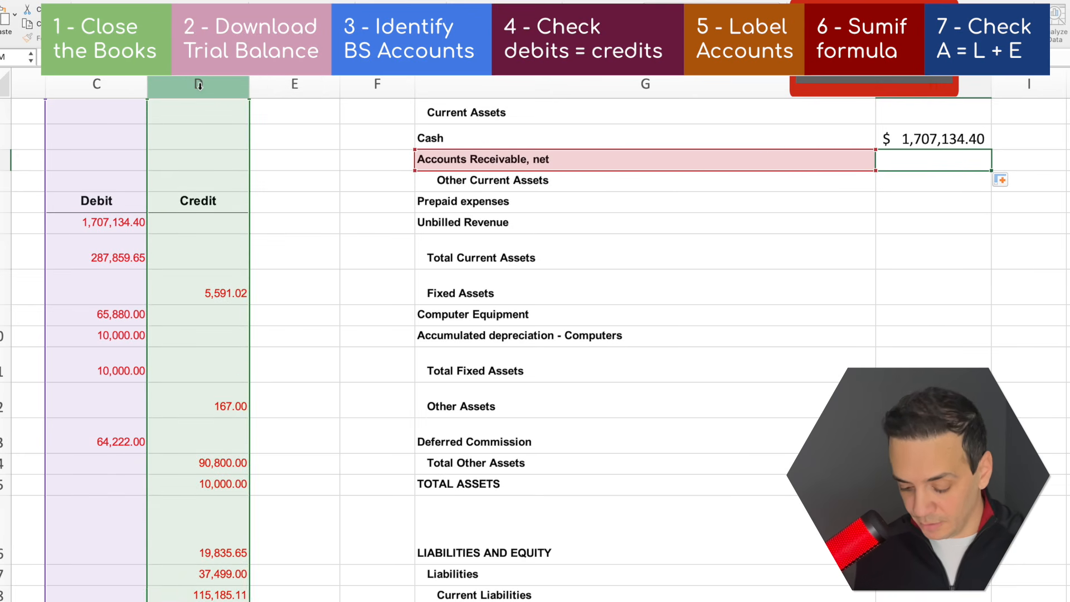
key("Return")
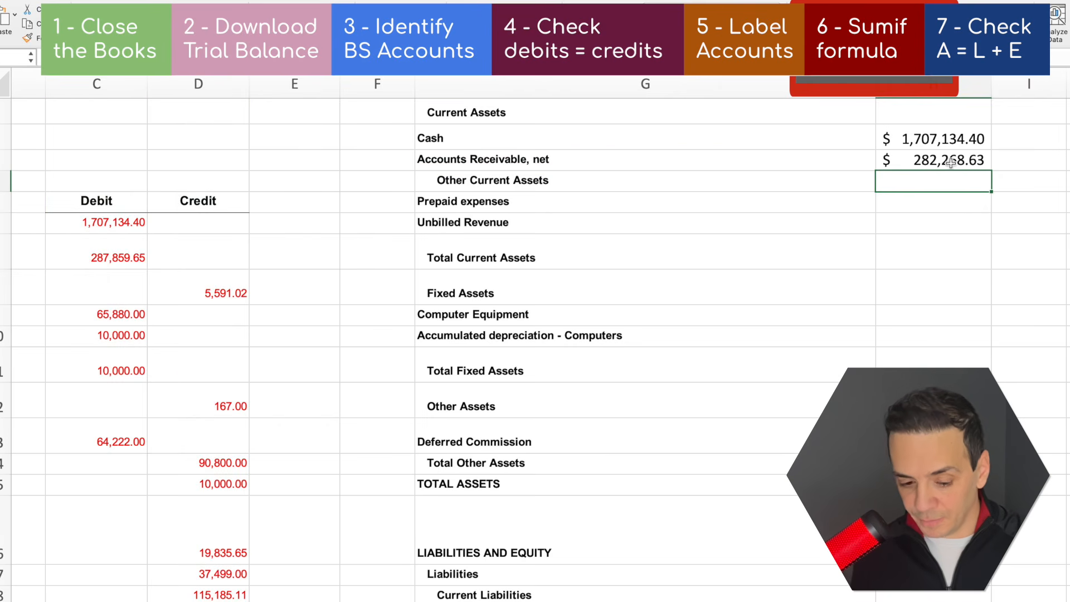
Copy the Cash SUMIF formula into column H beside Prepaid expenses and Unbilled Revenue
left_click(950, 161)
scroll(876, 205, "left", 2)
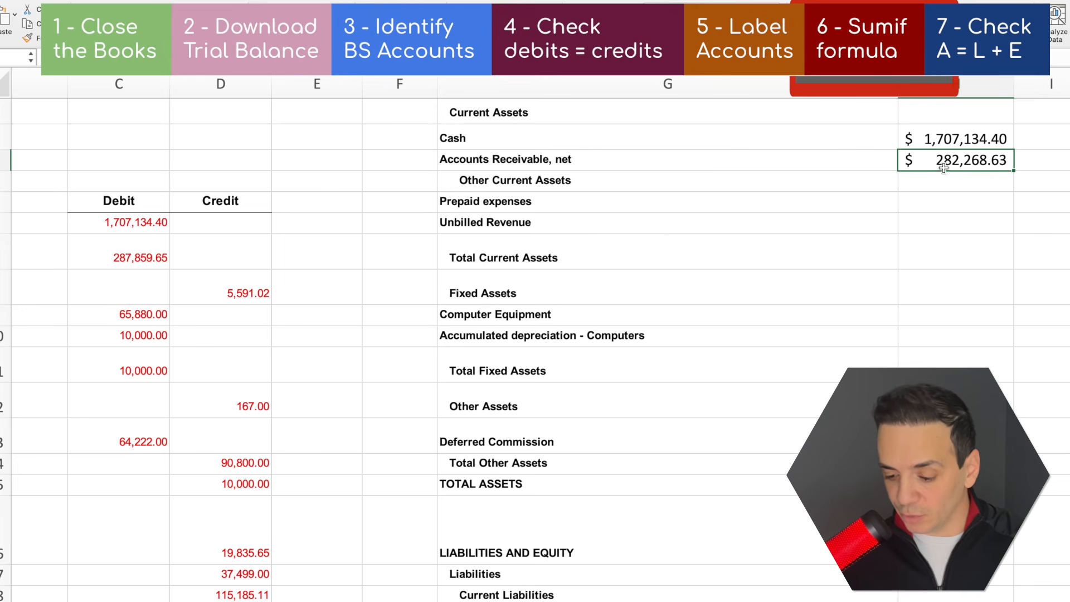
left_click(817, 172)
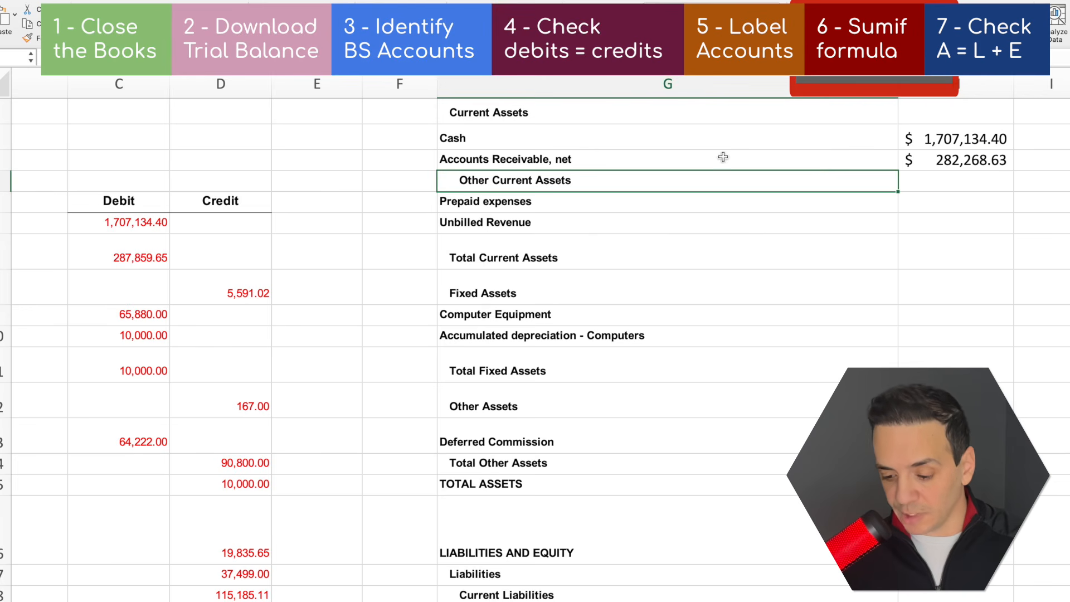
left_click(770, 154)
left_click(803, 202)
left_click(931, 199)
key("super+v")
left_click(925, 221)
key("super+v")
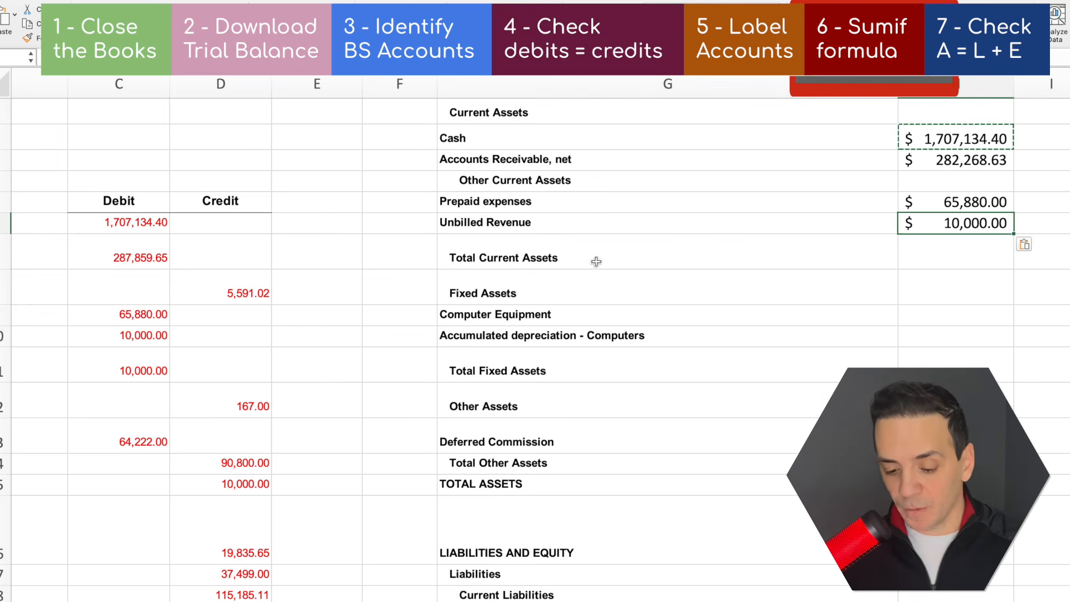
Copy the Accounts Receivable, net formula of debits minus credits into column H beside Computer Equipment
left_click(595, 262)
left_click(698, 321)
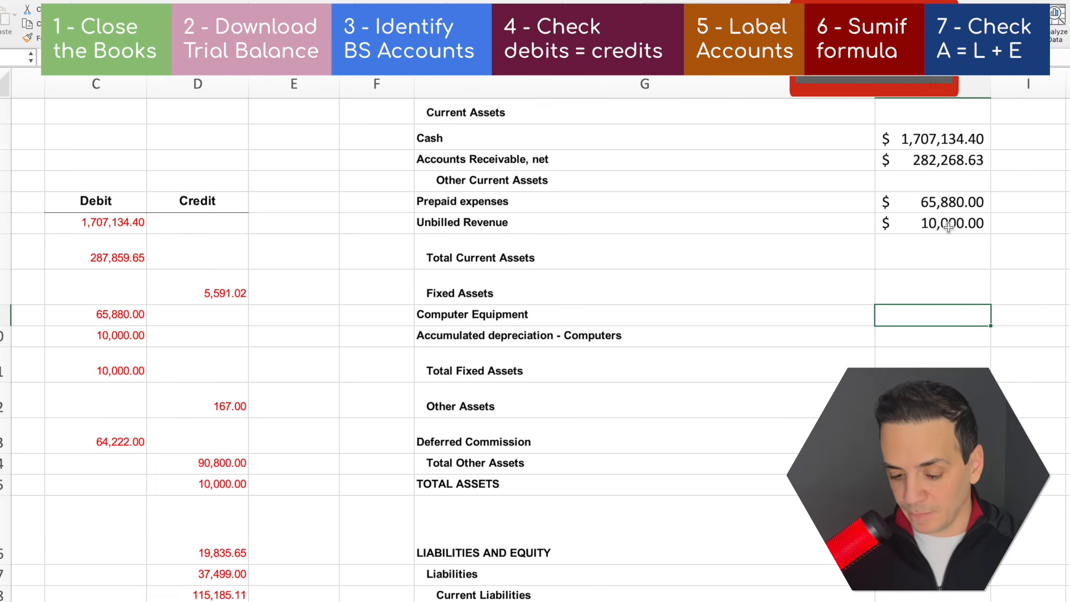
key("super+v")
Enter a SUMIF beside Accumulated depreciation - Computers that matches the labels in column A and totals its credit amount
left_click(909, 335)
key("super+v")
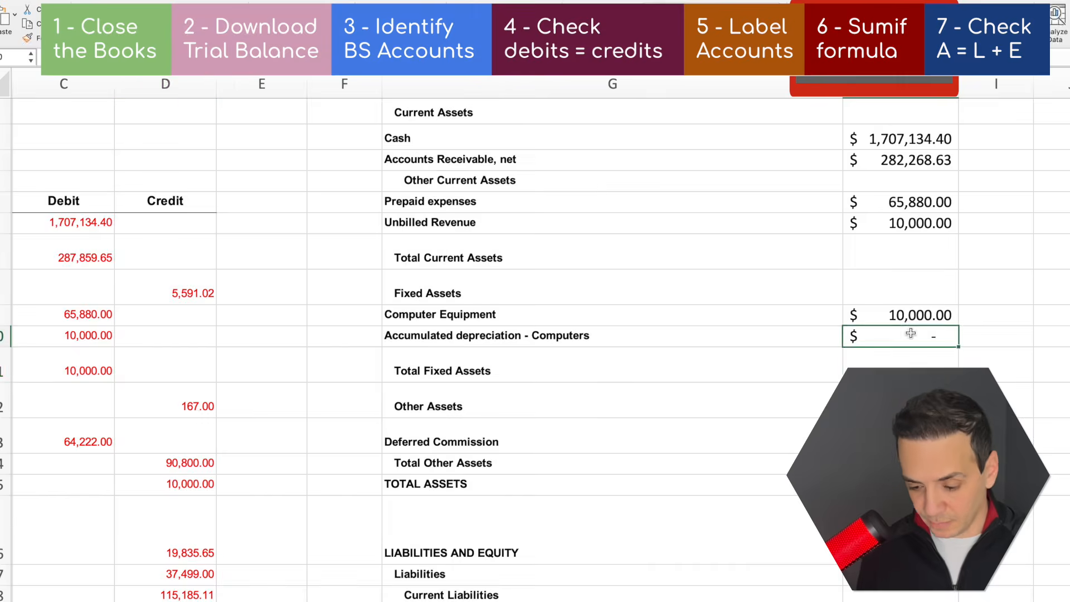
left_click(685, 390)
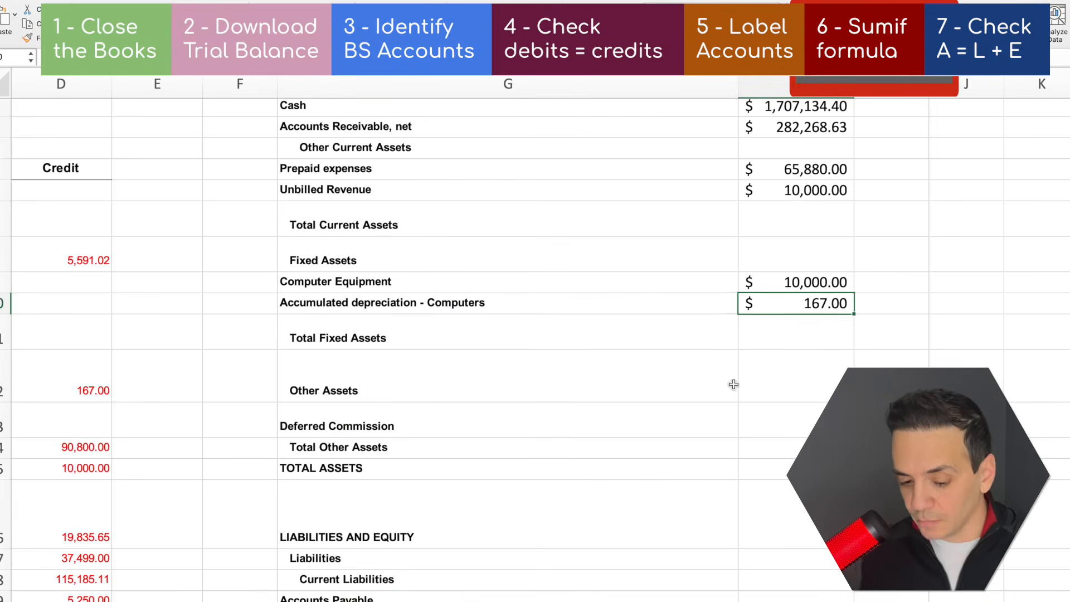
Calculate Total Fixed Assets as Computer Equipment less accumulated depreciation, and TOTAL ASSETS from the section totals beginning with Total Current Assets in H7
key("Down")
type("=H9")
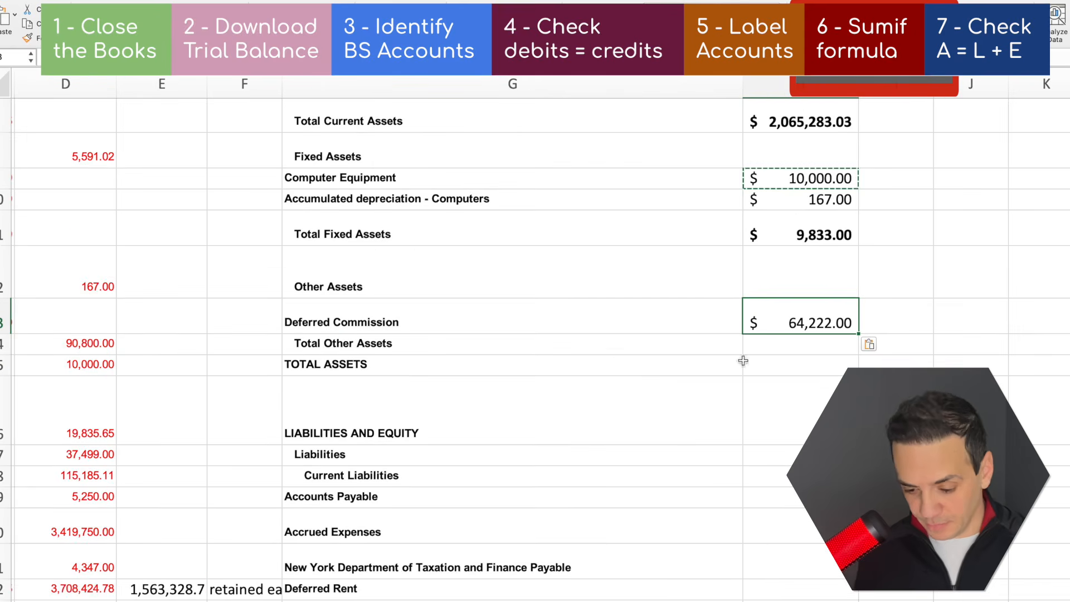
type("=H7")
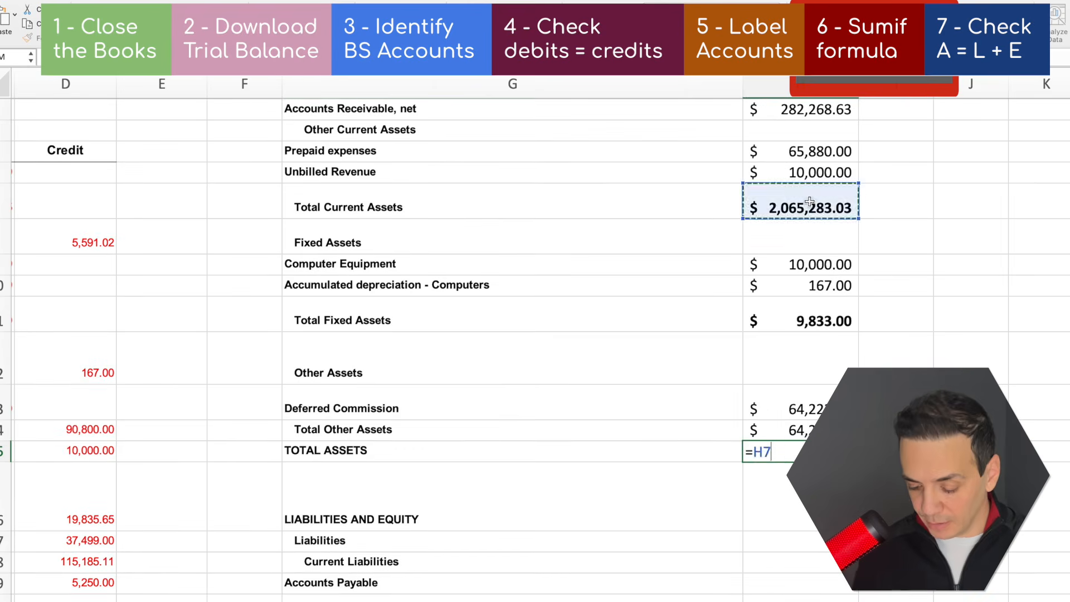
left_click(587, 444)
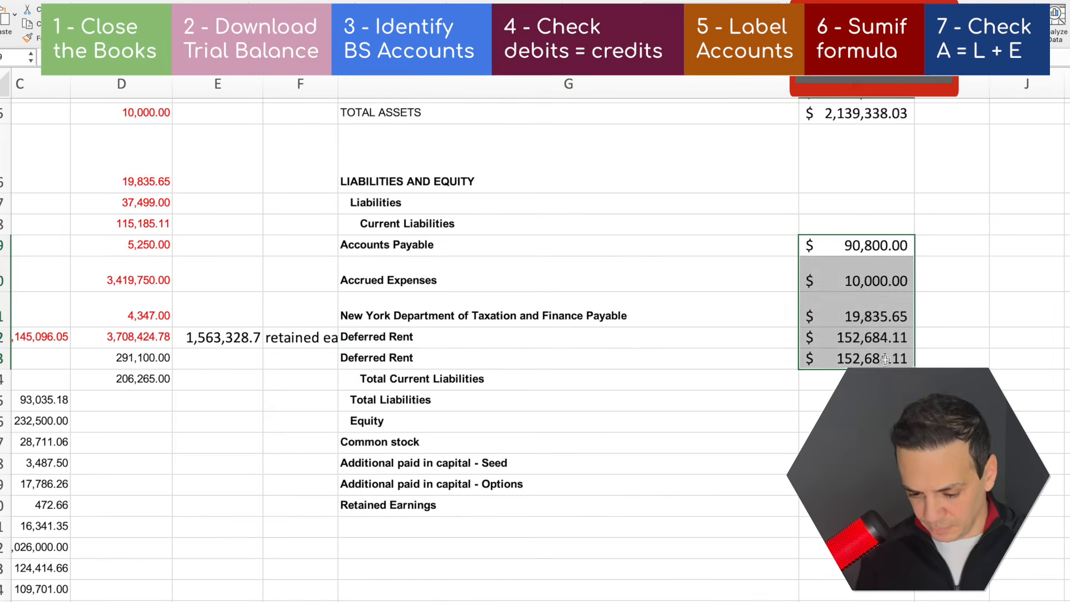
Fill the Retained Earnings amount in column H with the negative of the retained earnings figure in E22
scroll(770, 493, "left", 2)
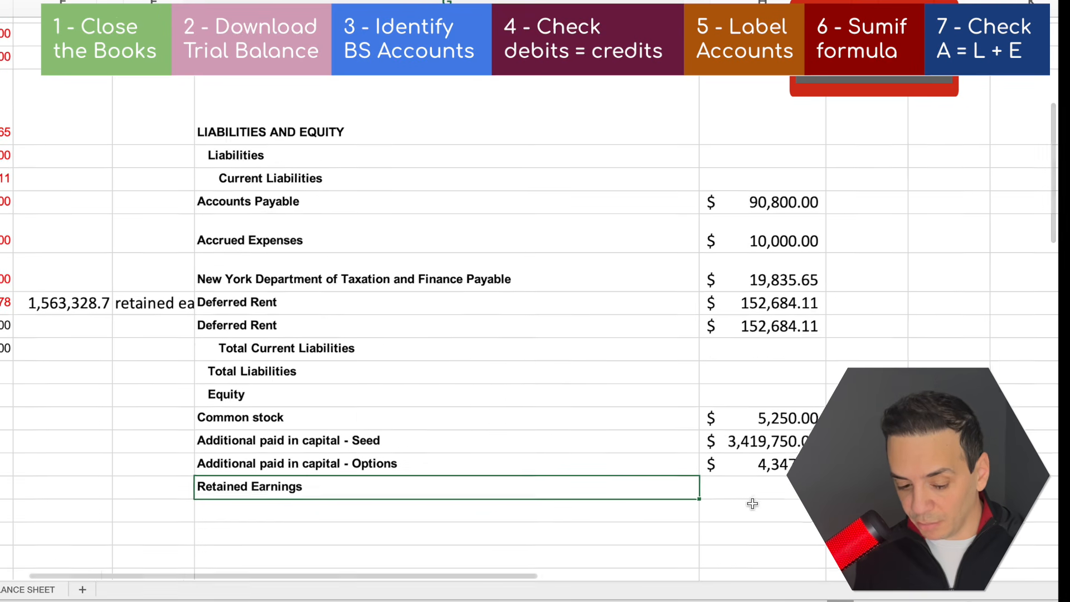
left_click(788, 494)
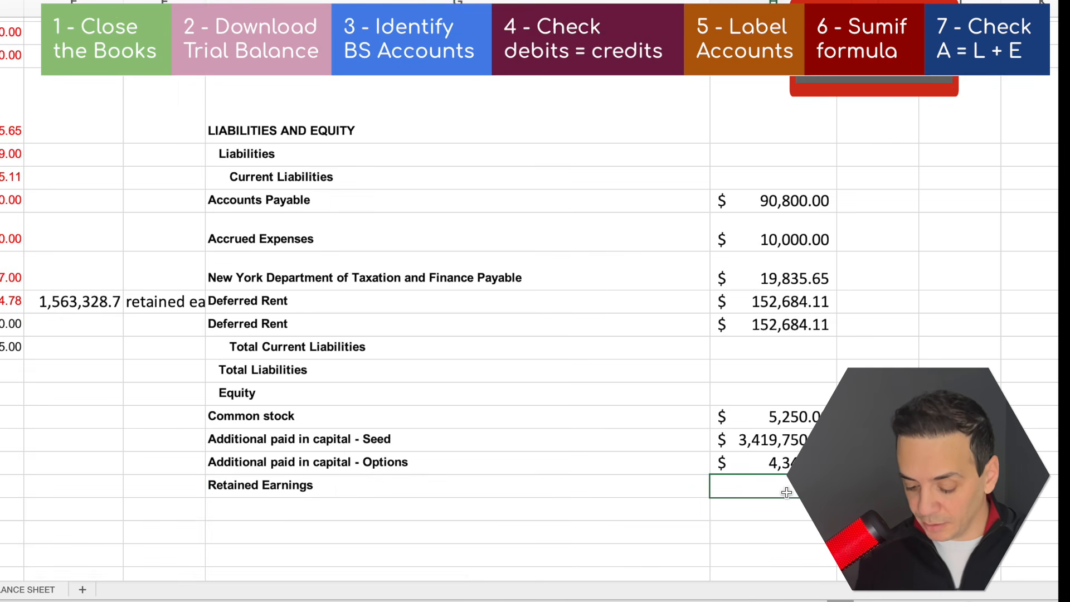
type("=-")
left_click(83, 303)
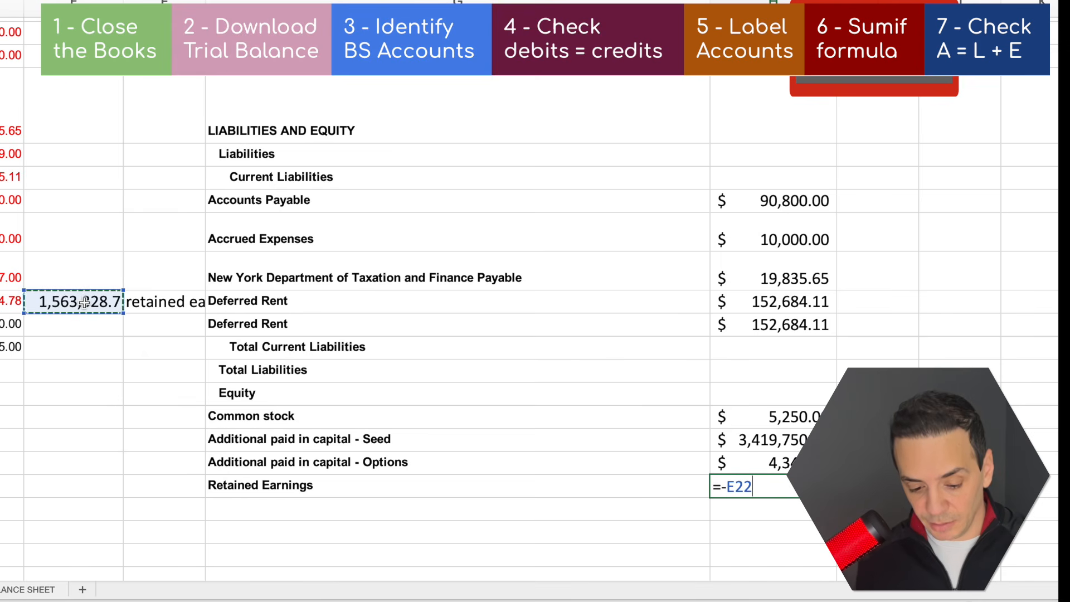
key("Return")
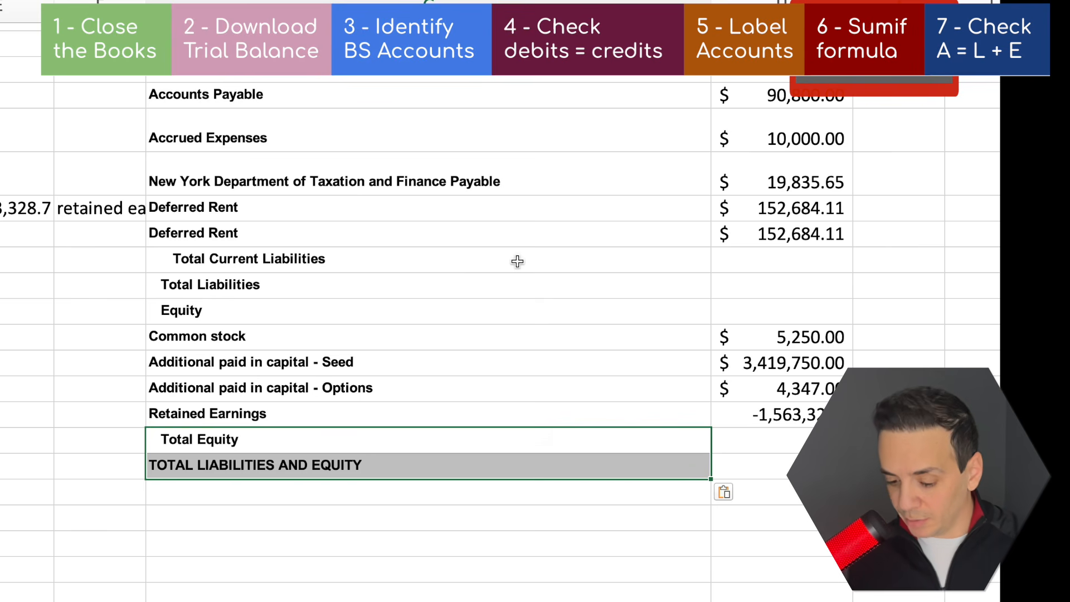
Sum H19:H23 beside Total Current Liabilities and make the total bold
left_click(508, 261)
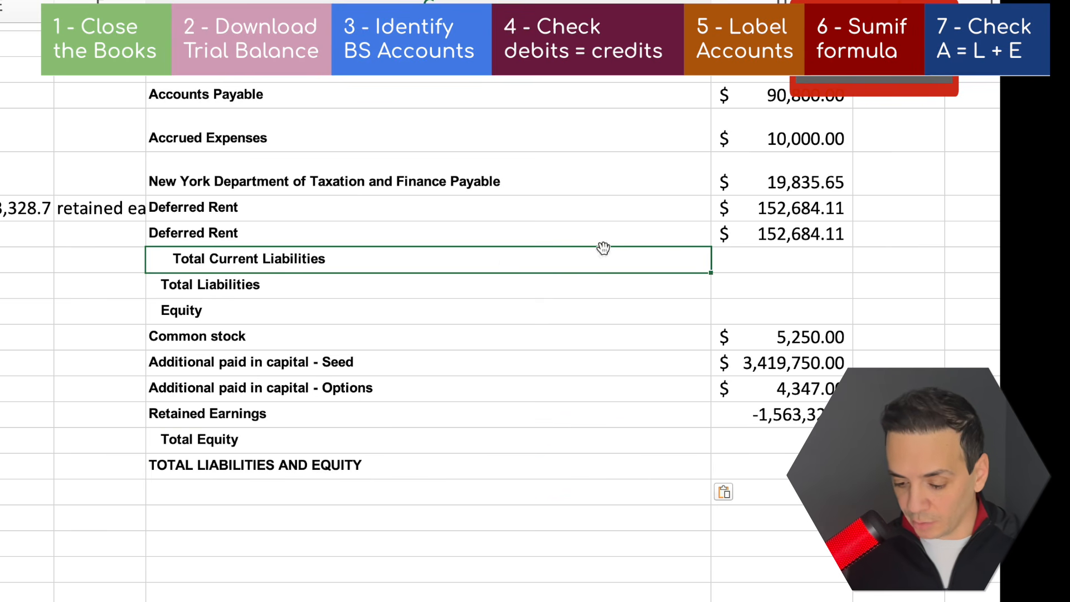
left_click(785, 257)
key("alt+equal")
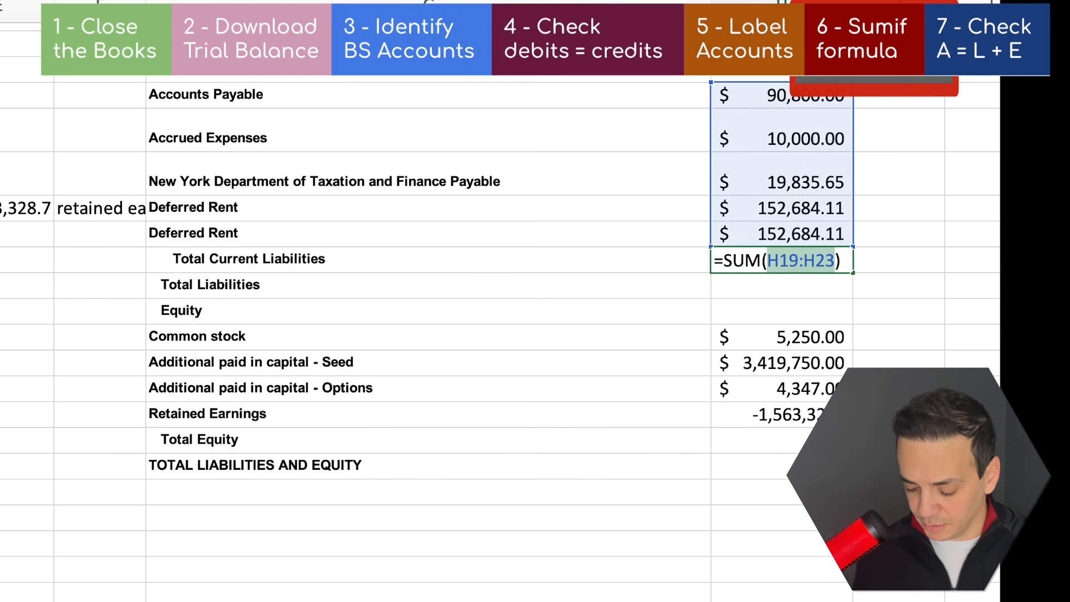
key("Return")
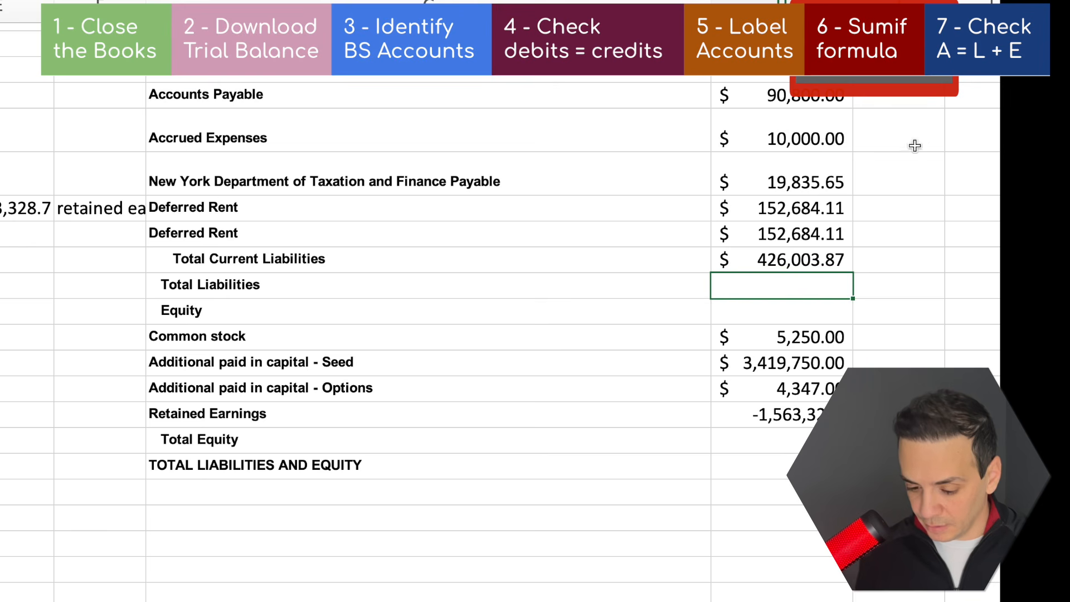
left_click(780, 261)
key("ctrl+b")
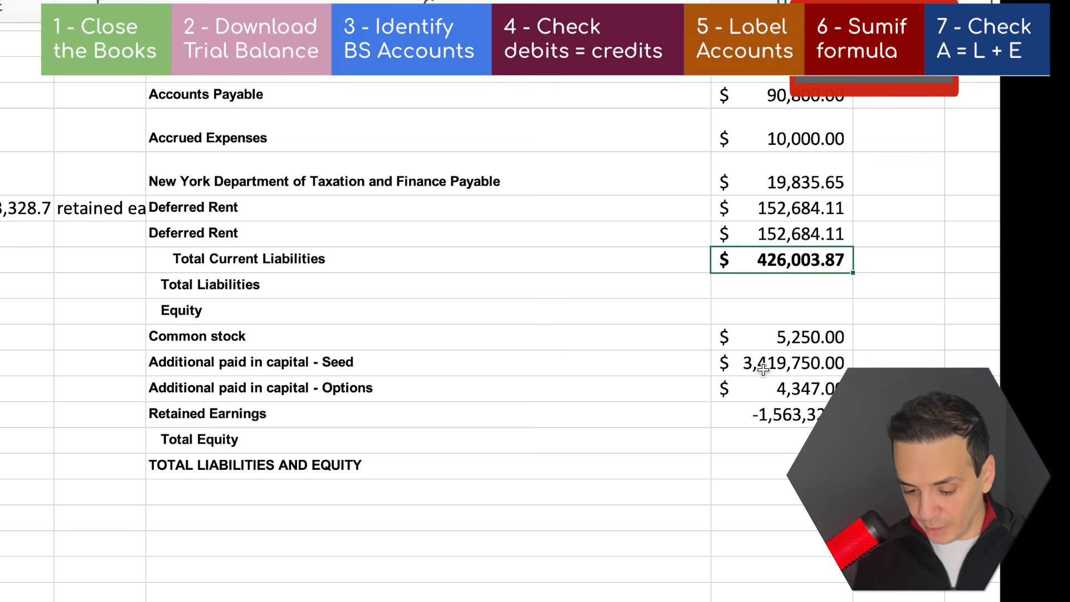
Sum the equity lines from Common stock through Retained Earnings beside Total Equity and make the total bold
left_click(290, 443)
left_click(778, 440)
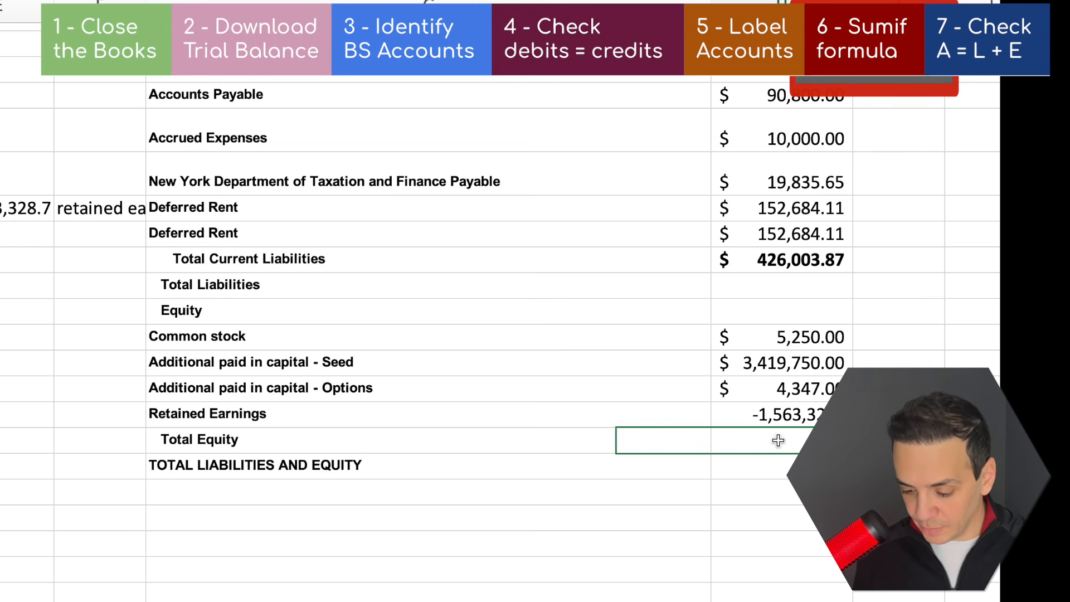
key("alt+equal")
key("Return")
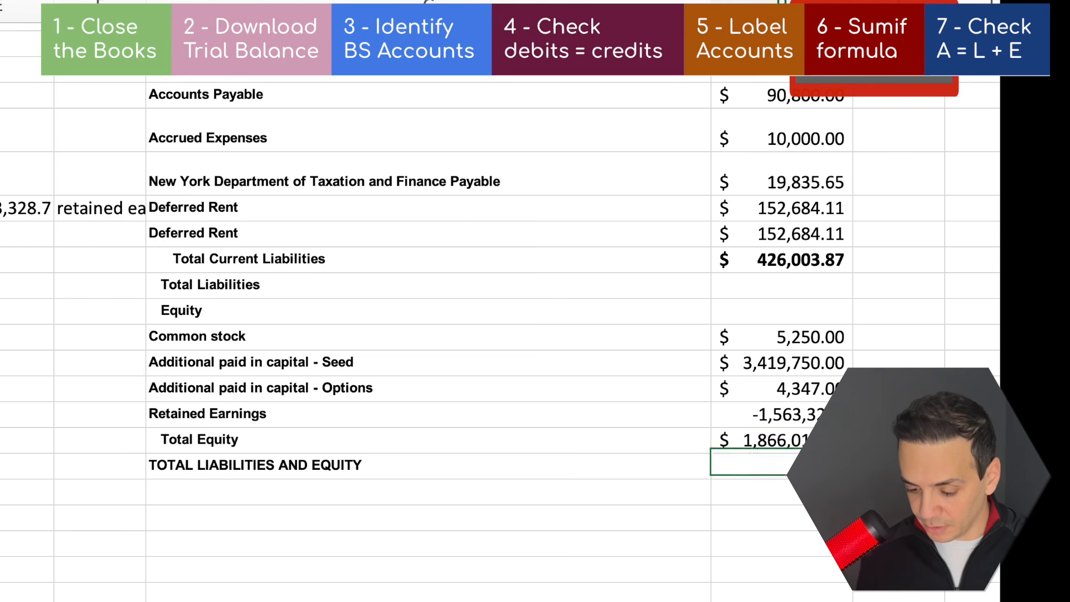
left_click(760, 443)
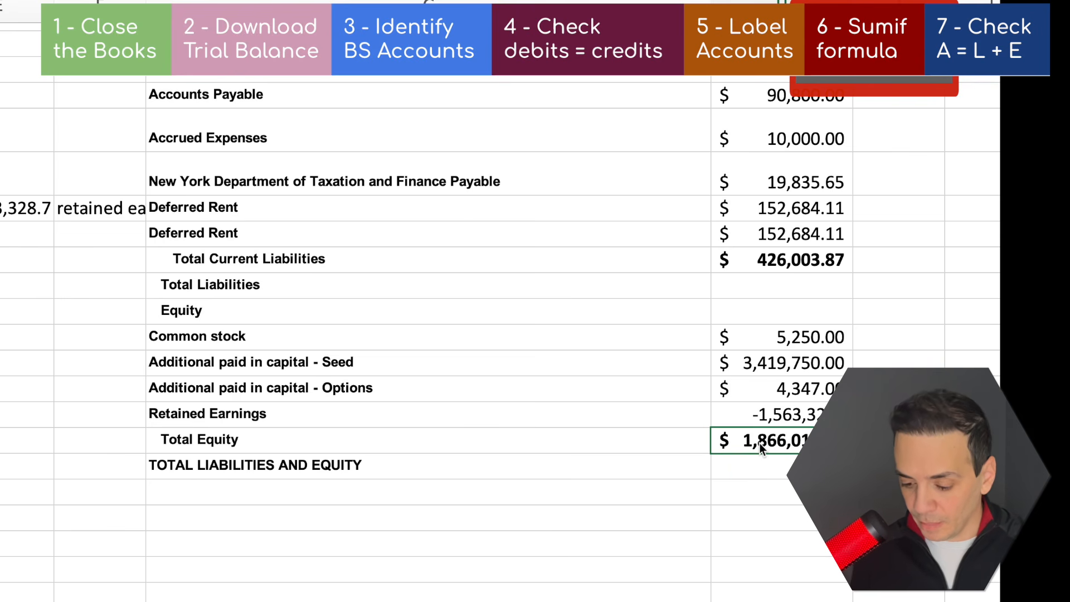
Enter a TOTAL LIABILITIES AND EQUITY formula that adds Total Current Liabilities in H24 and Total Equity
left_click(359, 464)
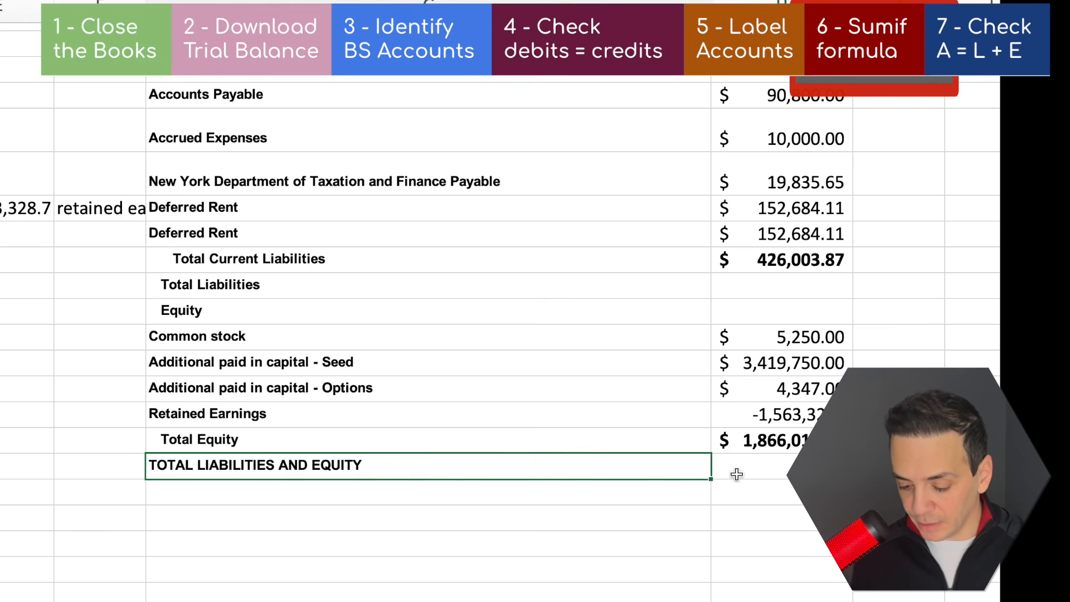
left_click(783, 474)
type("=")
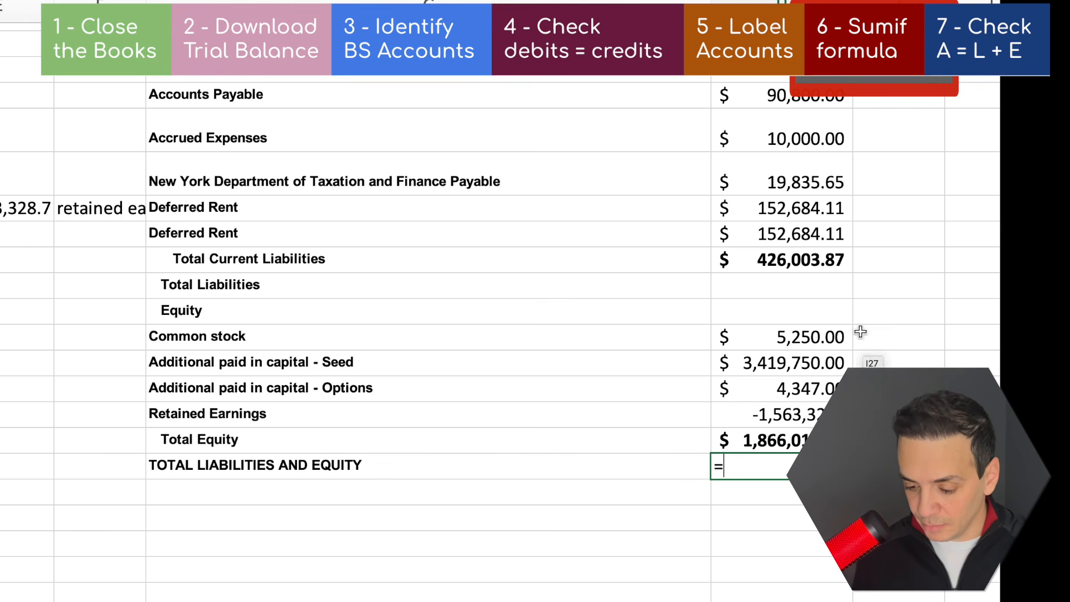
left_click(767, 259)
type("+")
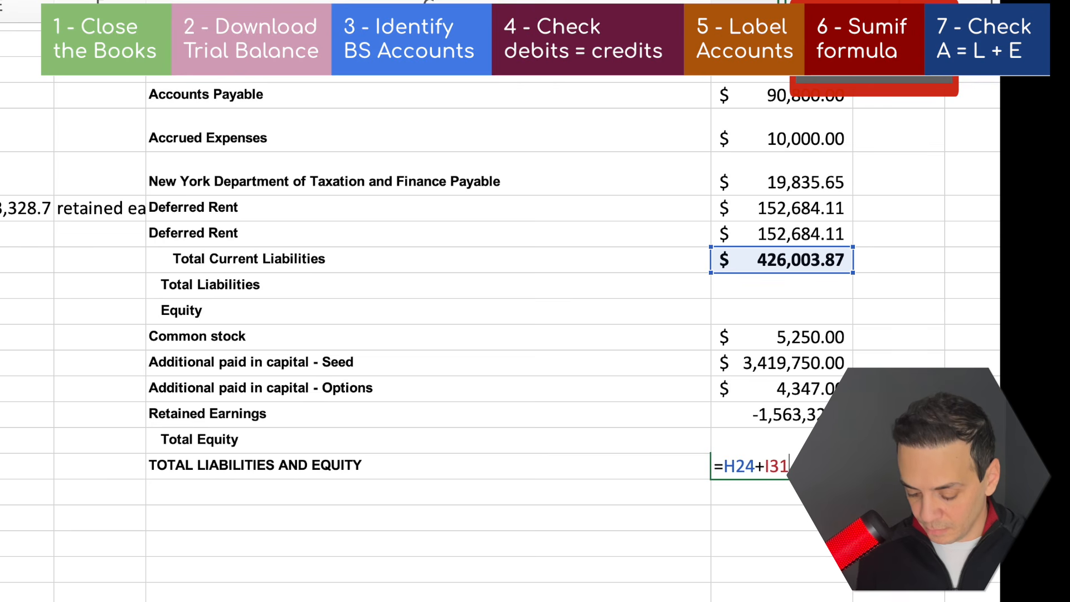
left_click(829, 441)
key("Return")
key("Return")
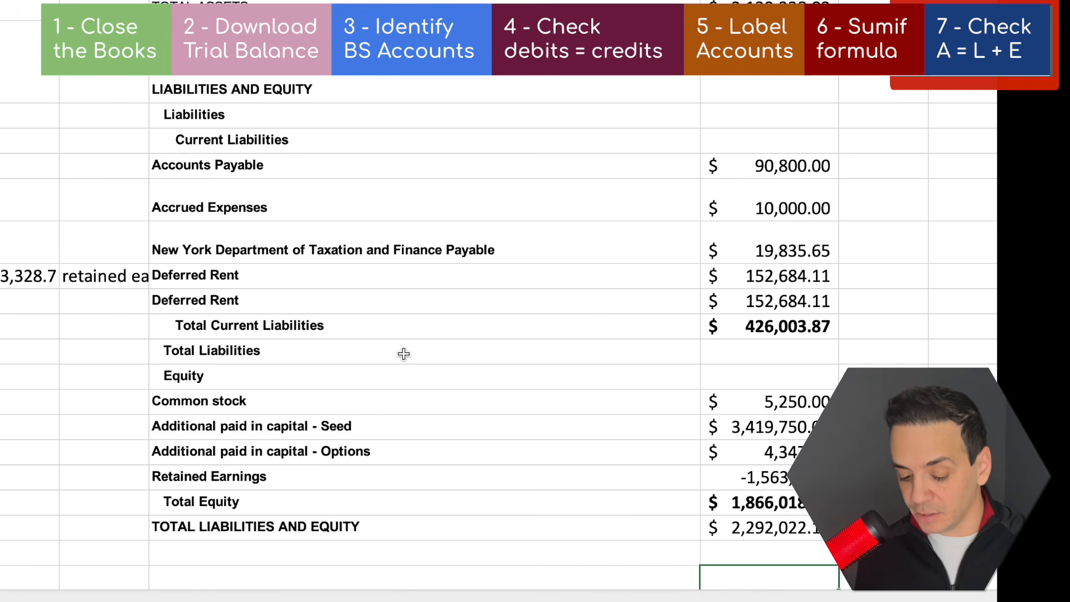
Add the label Check in column G, two rows below TOTAL LIABILITIES AND EQUITY
scroll(569, 537, "down", 2)
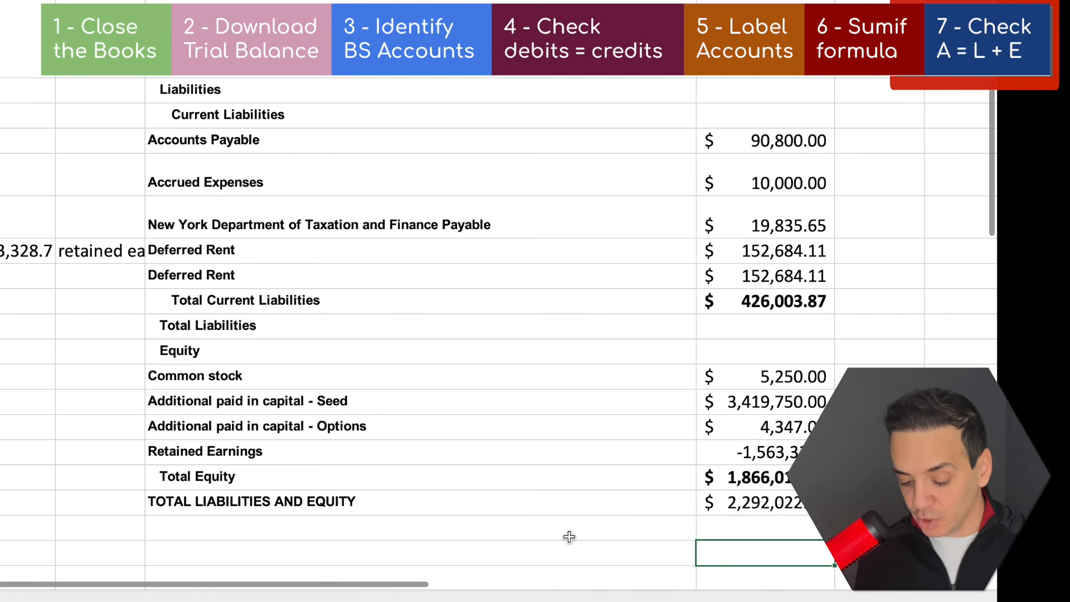
left_click(459, 551)
type("Check")
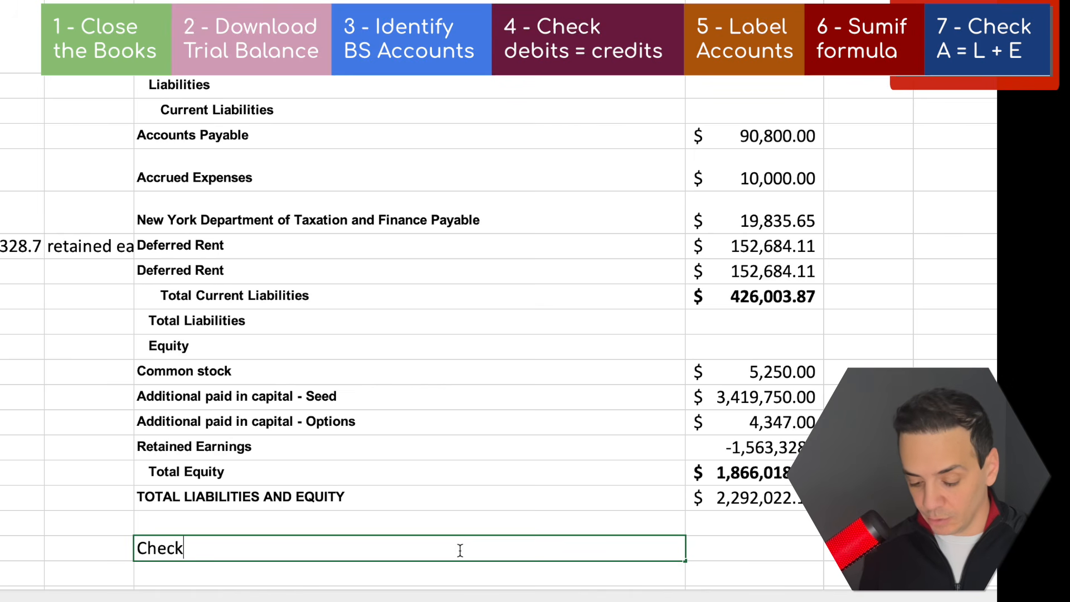
Enter the formula =H15-H32 beside Check to subtract TOTAL LIABILITIES AND EQUITY from TOTAL ASSETS
left_click(760, 549)
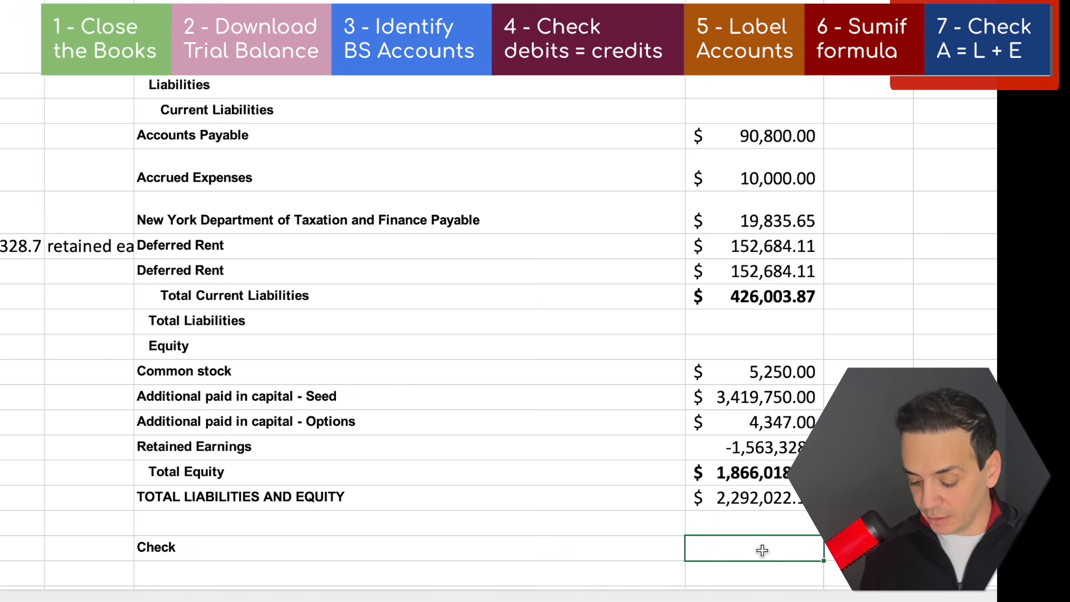
type("=")
scroll(776, 84, "up", 2)
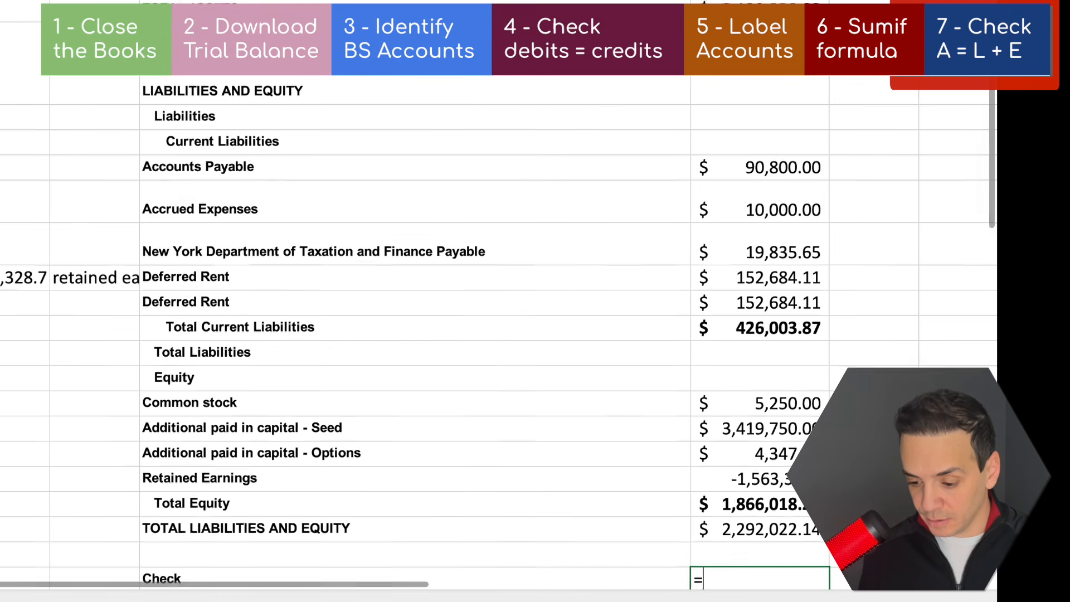
left_click(776, 12)
type("-")
scroll(786, 168, "down", 4)
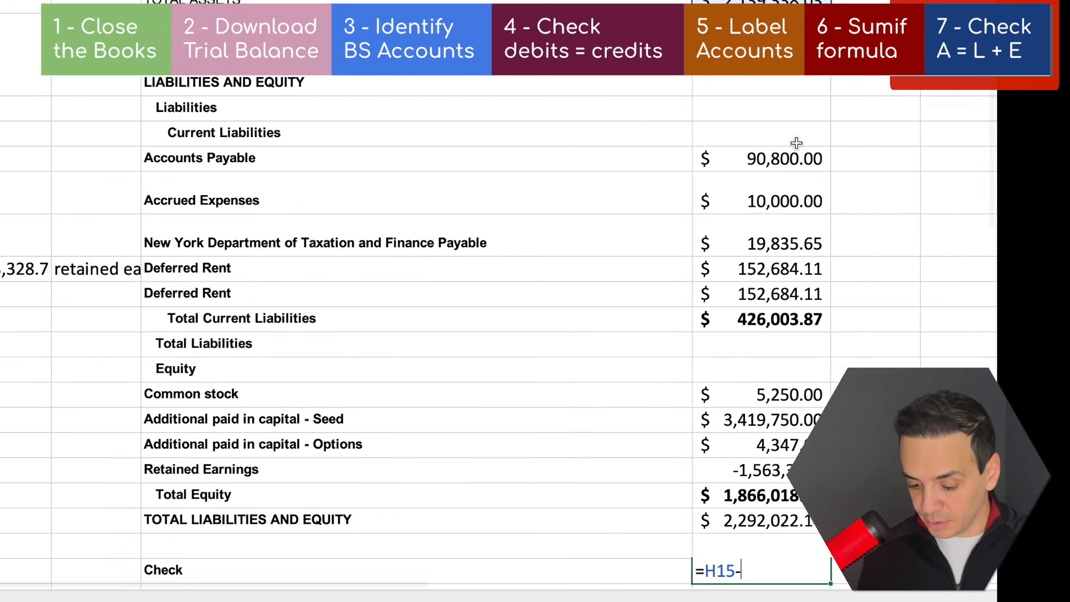
left_click(738, 426)
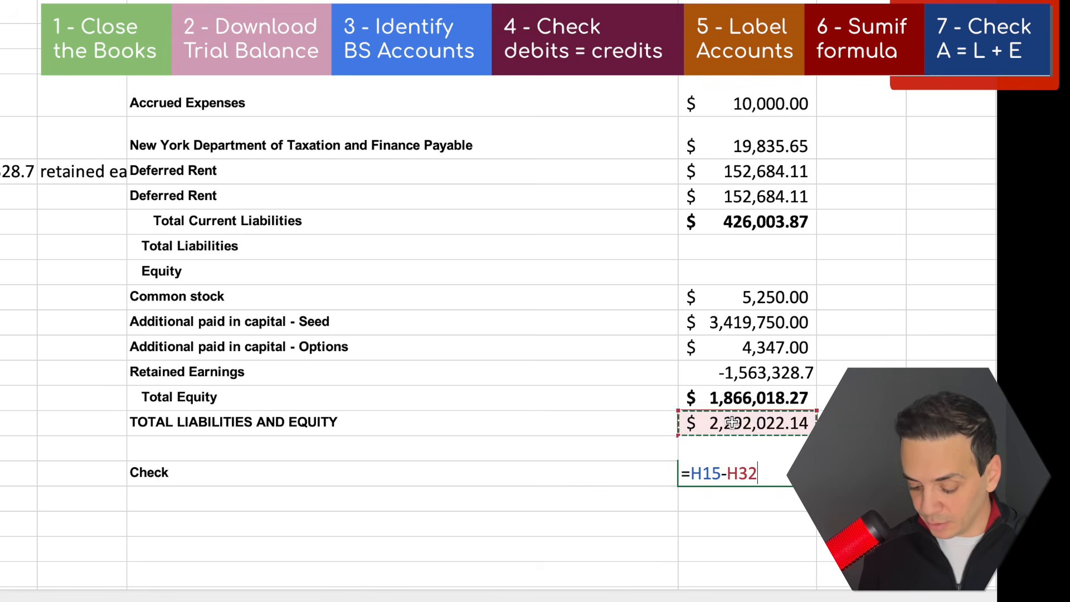
key("Return")
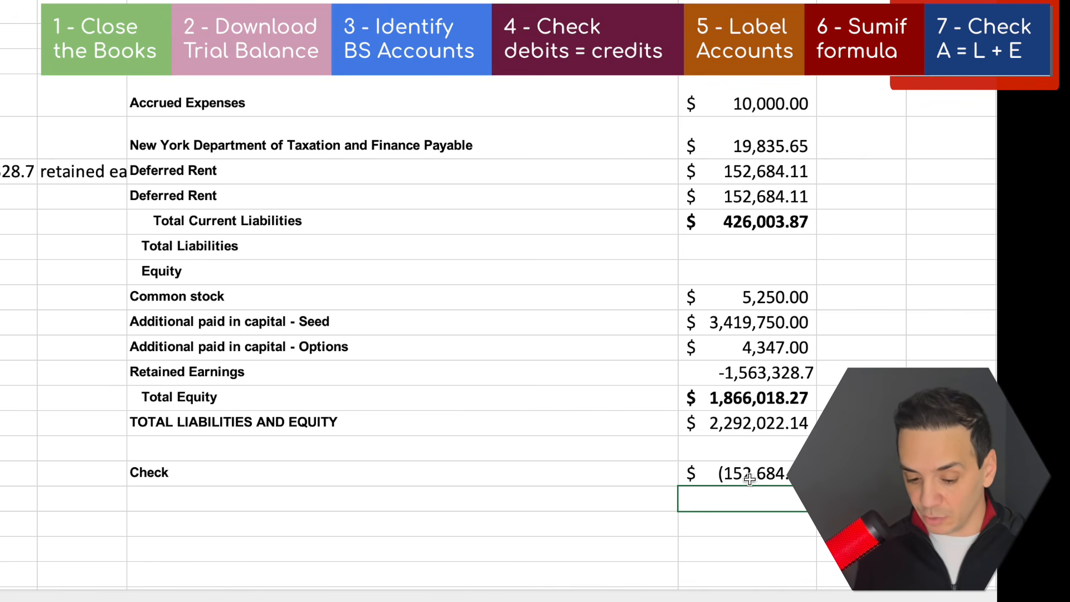
Clear the duplicate Deferred Rent label and its amount from the row just above Total Current Liabilities
left_click(268, 187)
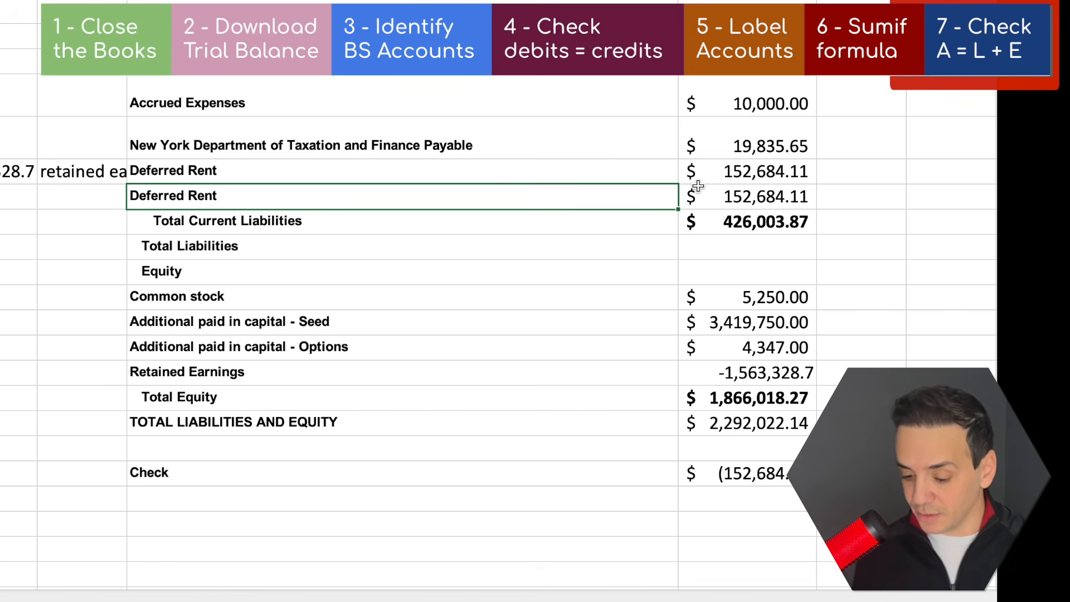
left_click(392, 167)
left_click(391, 193)
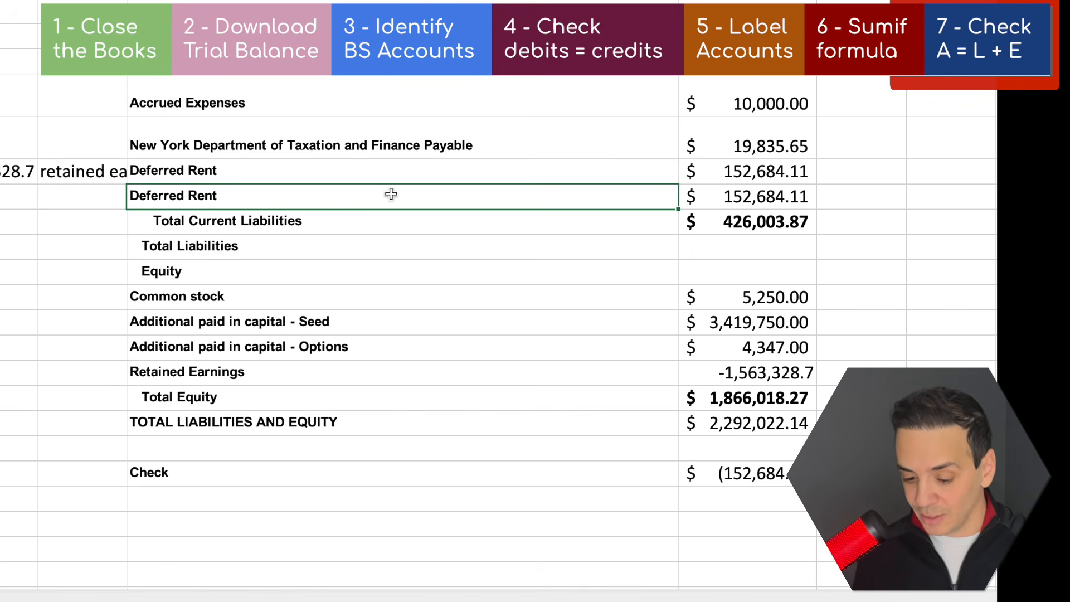
left_click(378, 171)
left_click_drag(386, 194, 752, 203)
key("Delete")
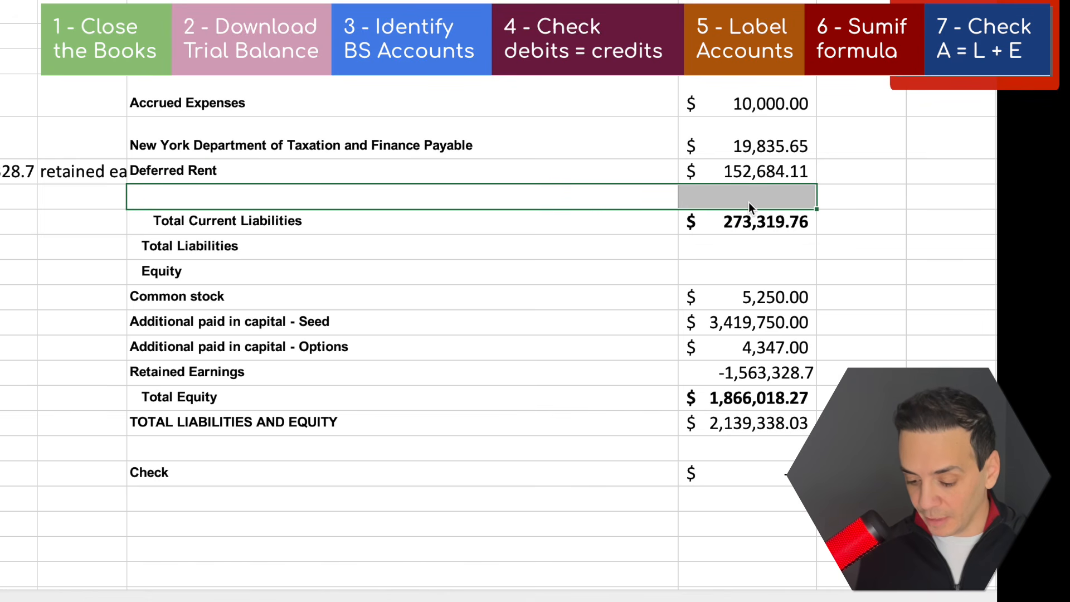
Examine the Check cell and compare TOTAL ASSETS with TOTAL LIABILITIES AND EQUITY across the balance sheet
left_click(754, 475)
scroll(848, 279, "up", 3)
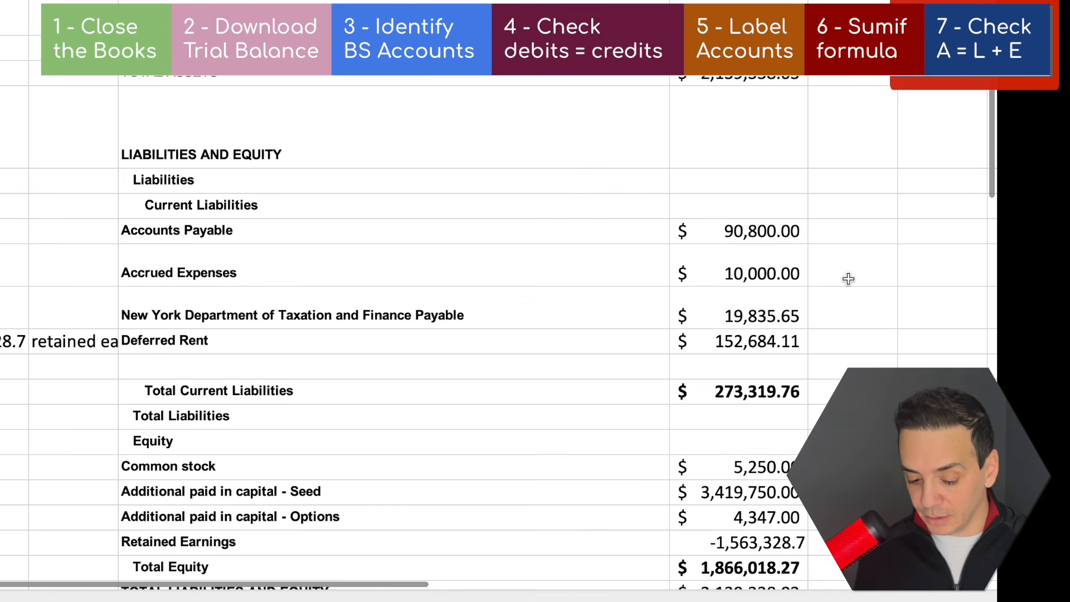
scroll(849, 280, "down", 4)
scroll(658, 226, "up", 4)
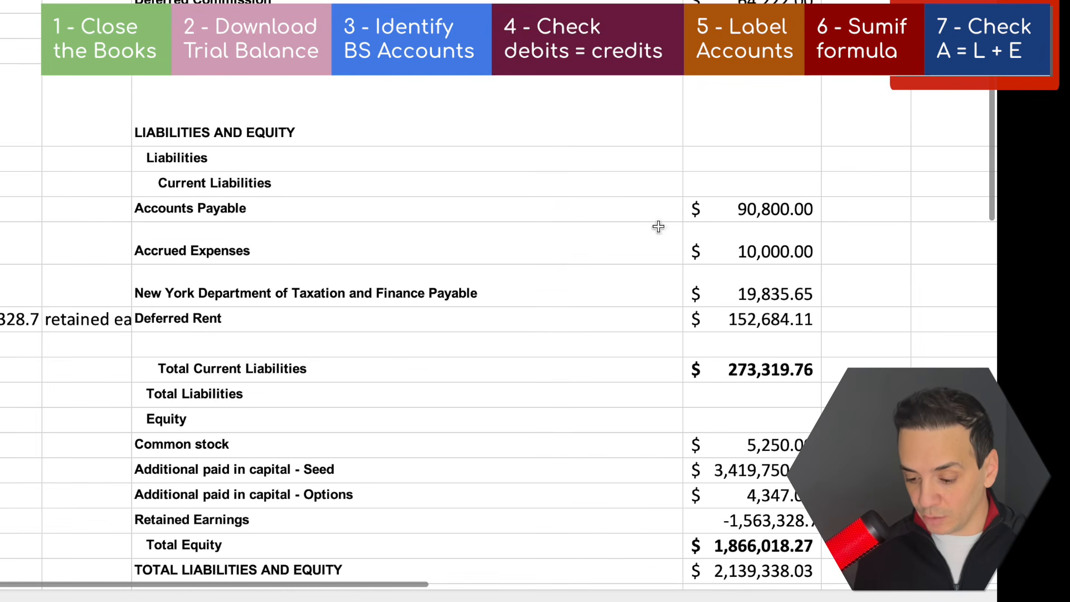
scroll(776, 200, "down", 4)
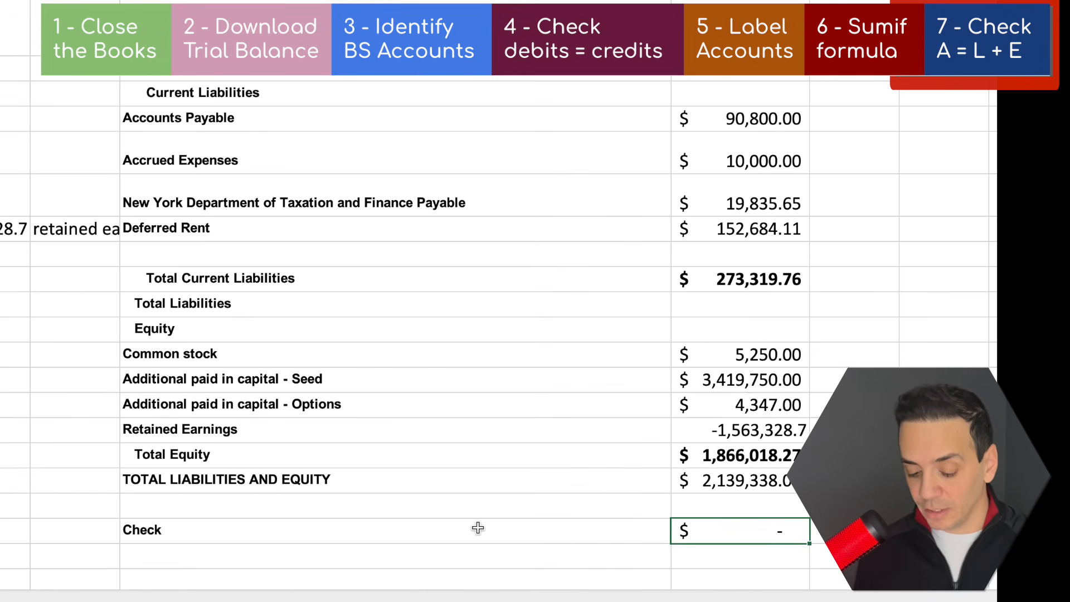
scroll(478, 528, "up", 1)
scroll(477, 528, "down", 3)
scroll(477, 527, "left", 1)
scroll(478, 528, "left", 1)
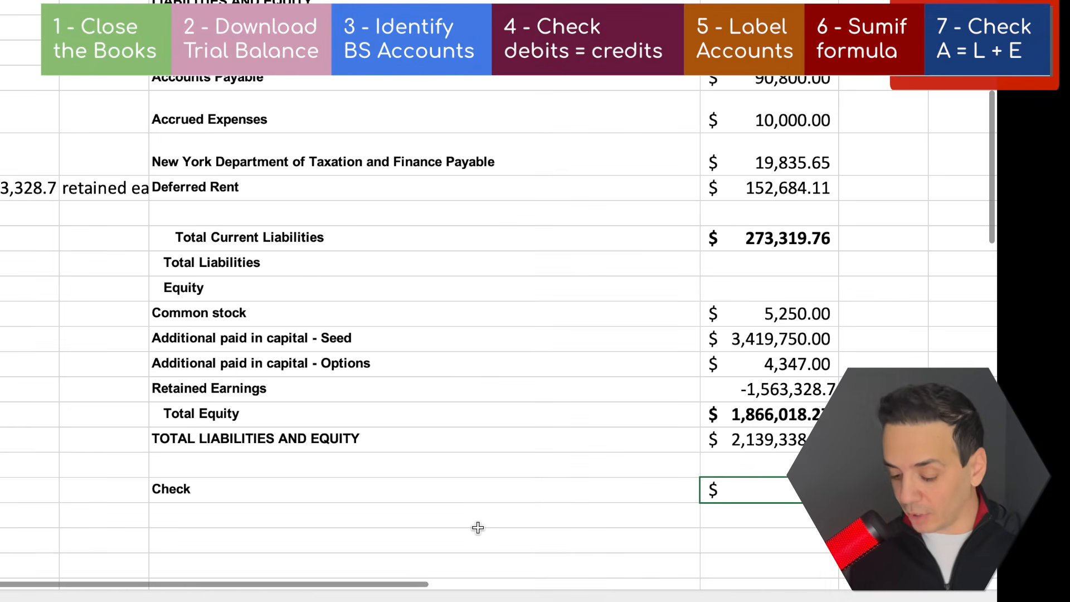